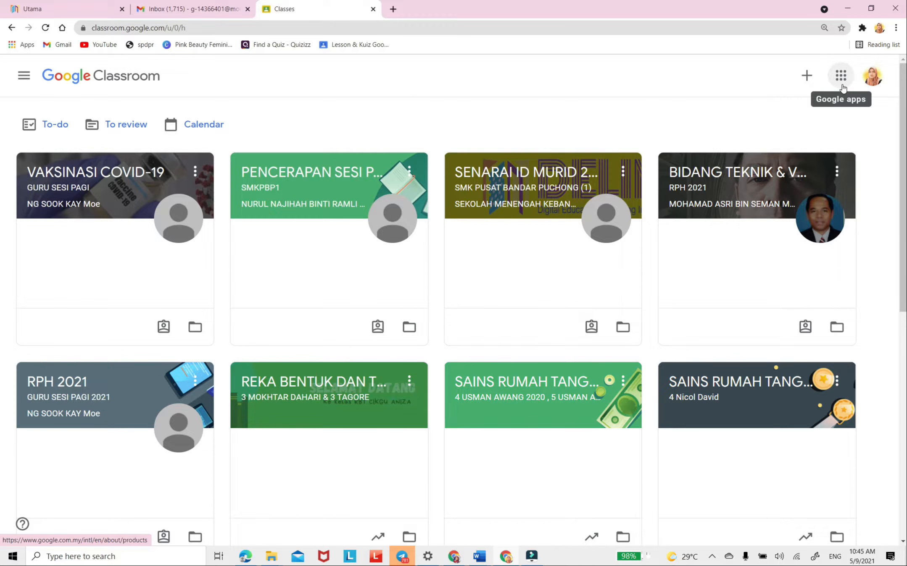
- Open Google Drive from Google Classroom and create a new blank Google Form
scroll(841, 87, "up", 3)
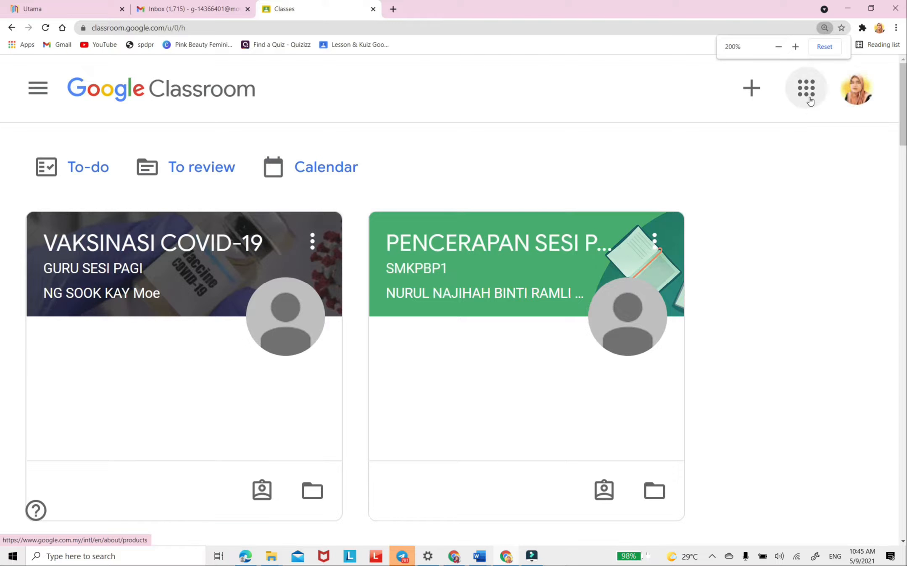
left_click(809, 100)
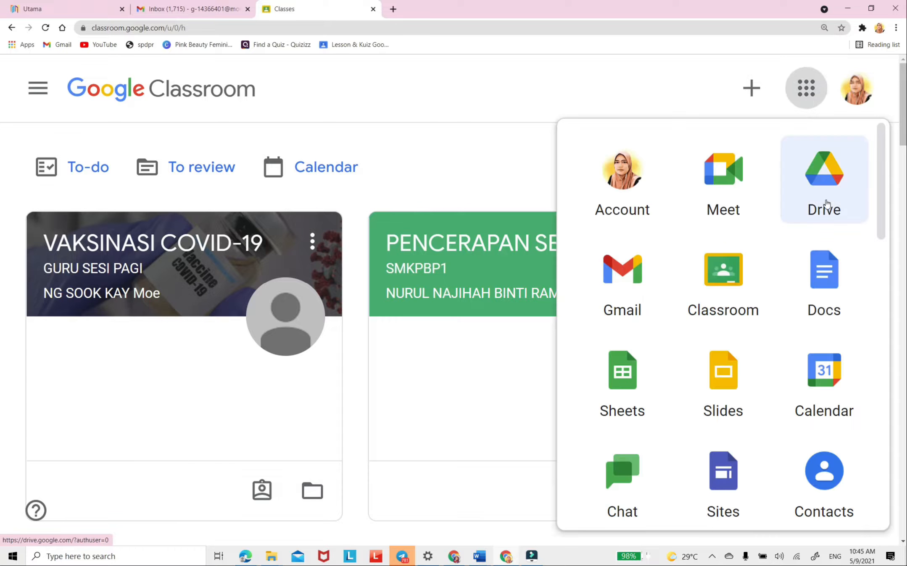
left_click(826, 204)
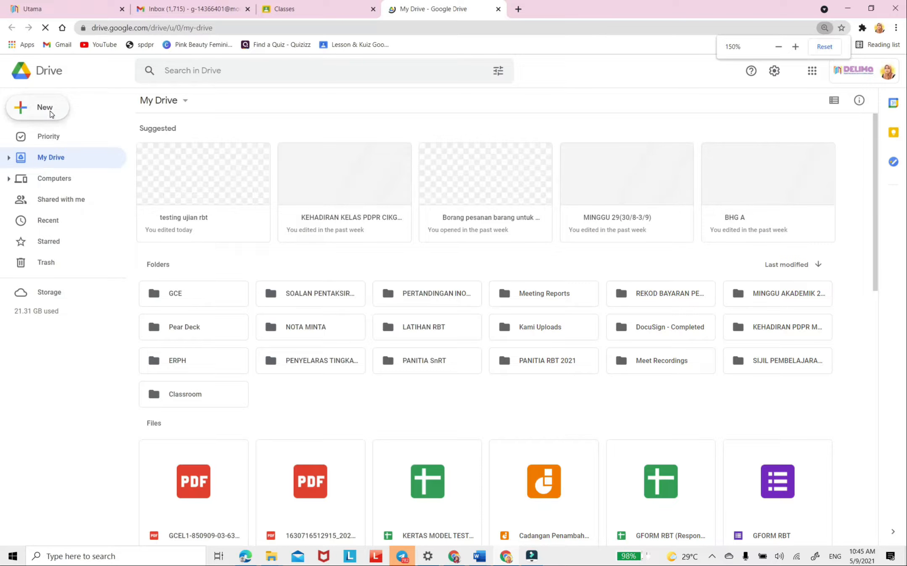
left_click(65, 135)
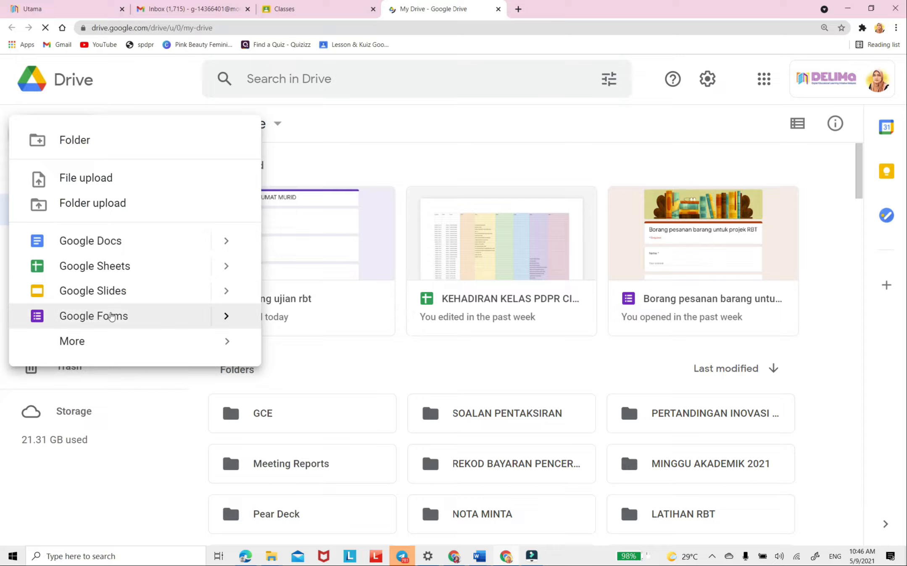
left_click(114, 317)
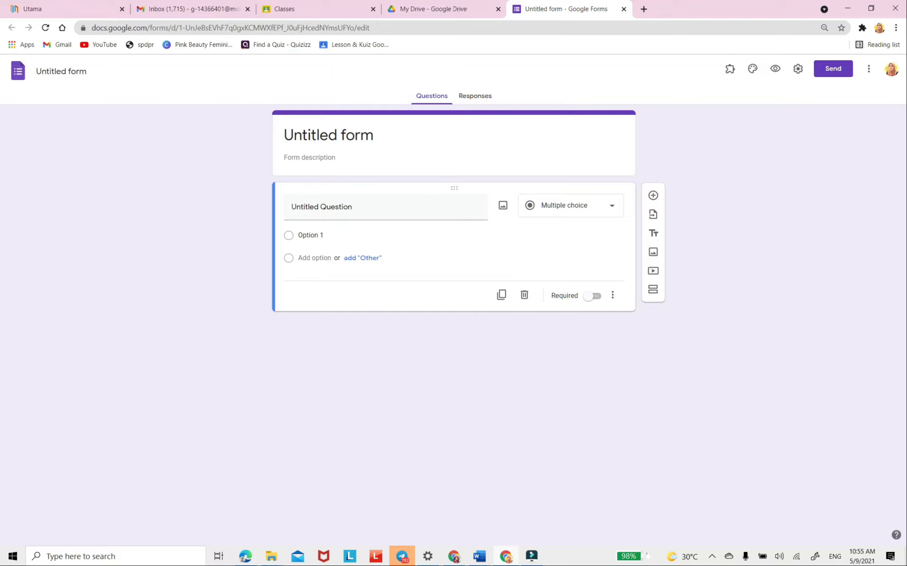
- Set the form to collect emails, remove the Ministry Of Education Malaysia restriction, limit it to 1 response, and save the settings
key("ctrl+plus")
key("ctrl+plus")
key("ctrl+plus")
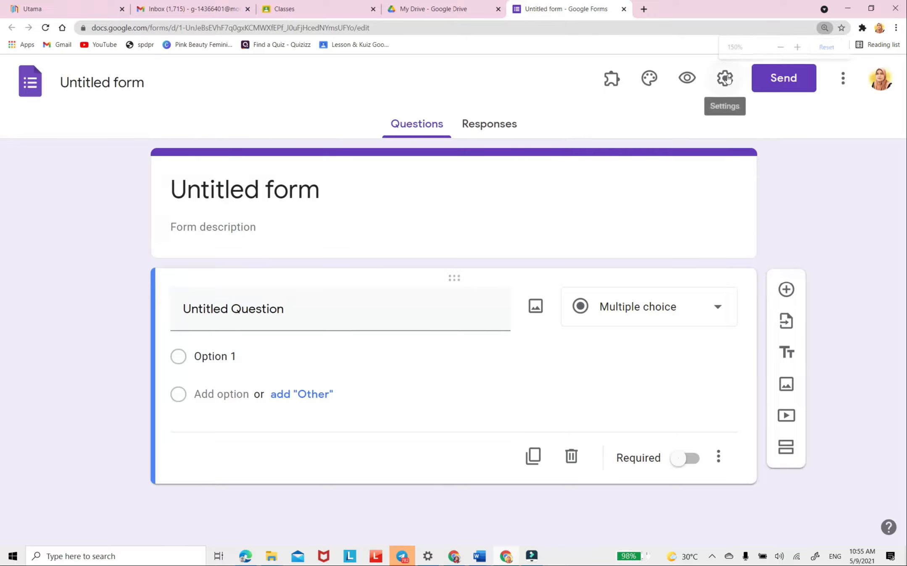
left_click(726, 79)
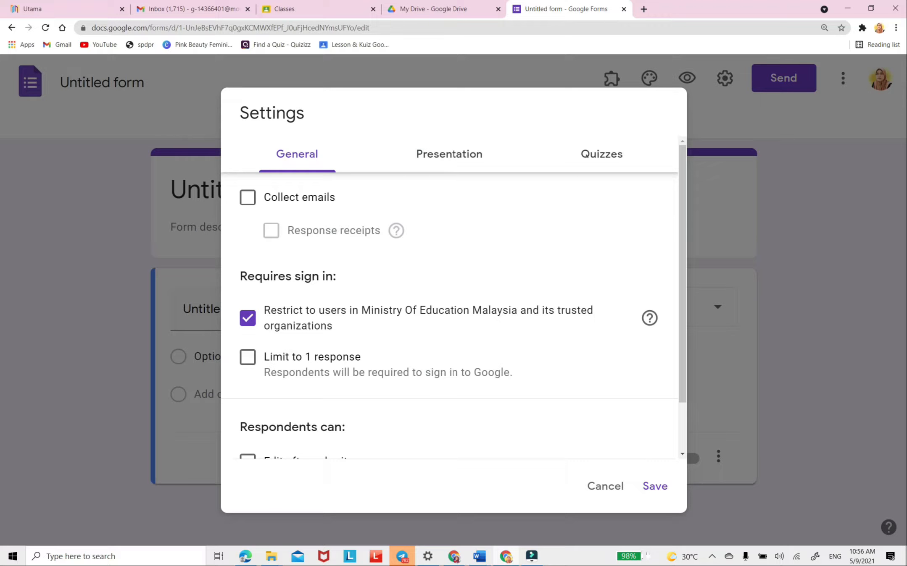
left_click(247, 203)
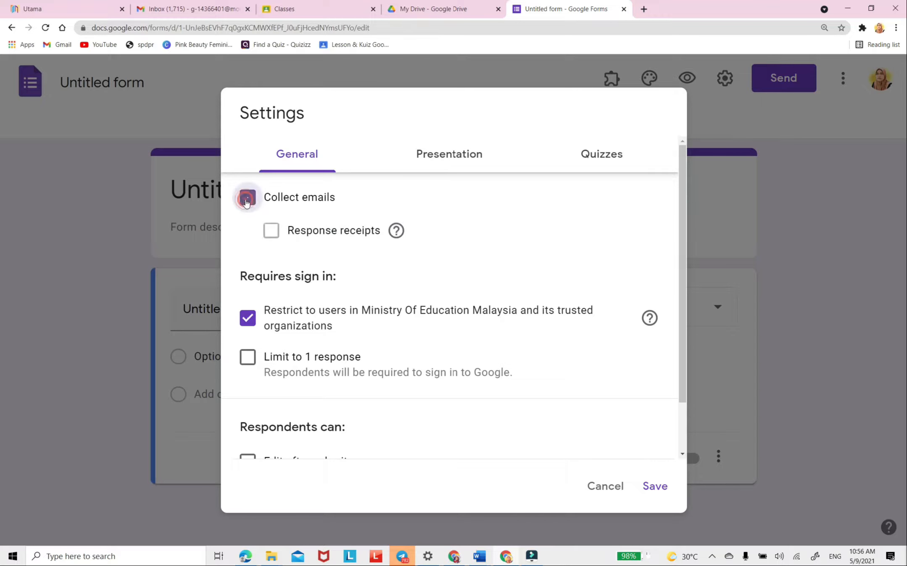
left_click(250, 319)
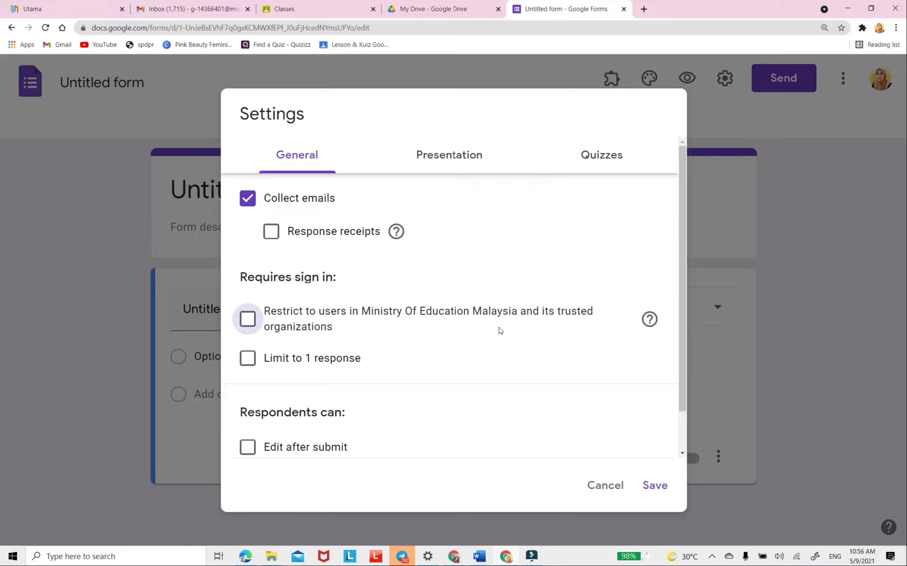
left_click(248, 358)
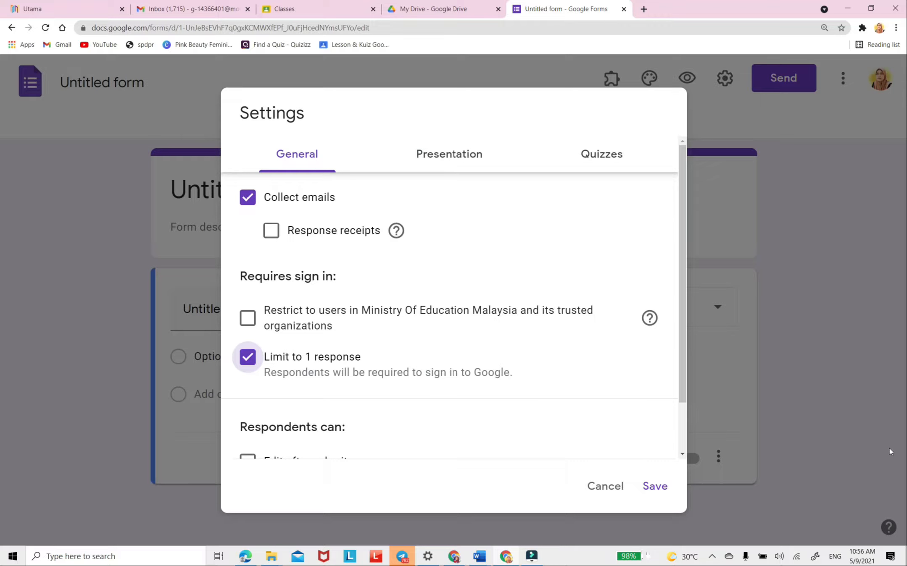
left_click(653, 486)
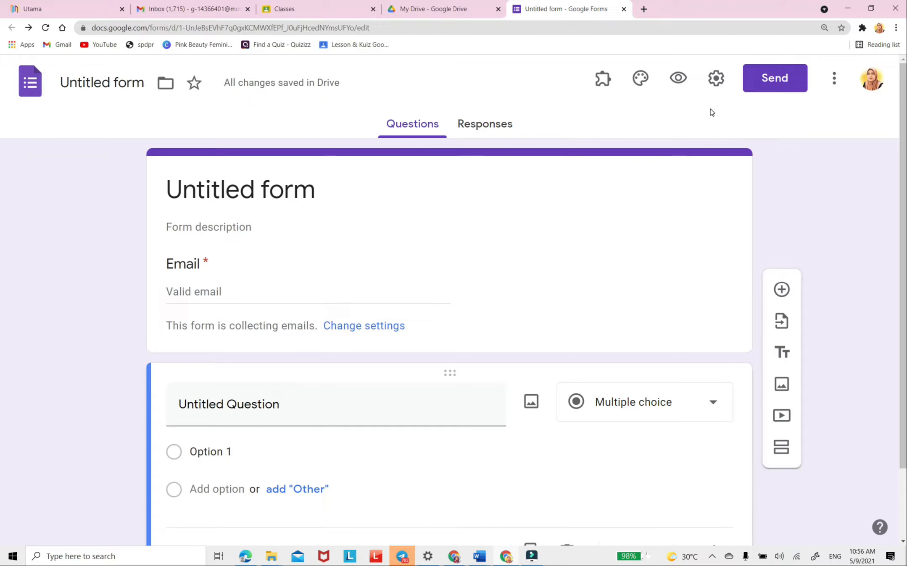
- Enable the progress bar, set the confirmation message to "Jawapan anda telah diterima.", and save the presentation settings
left_click(717, 77)
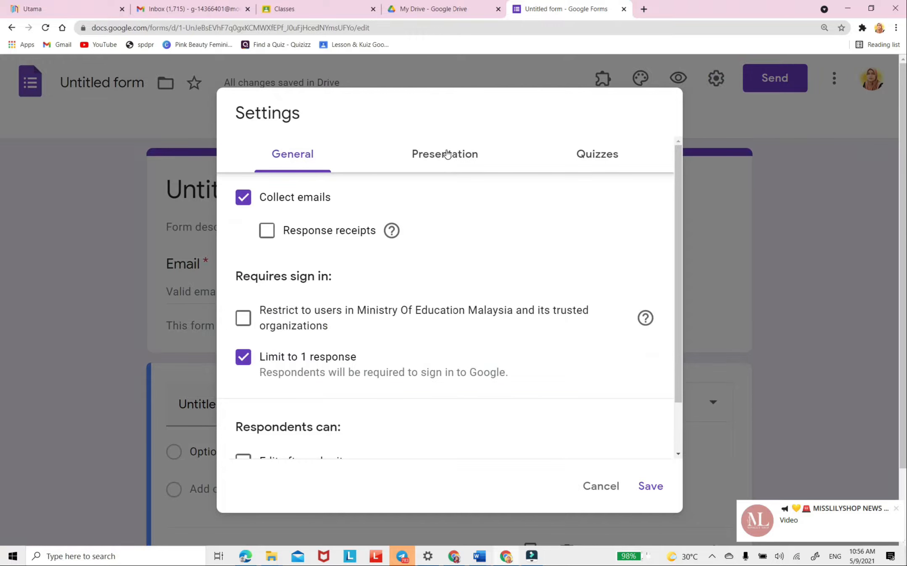
left_click(447, 155)
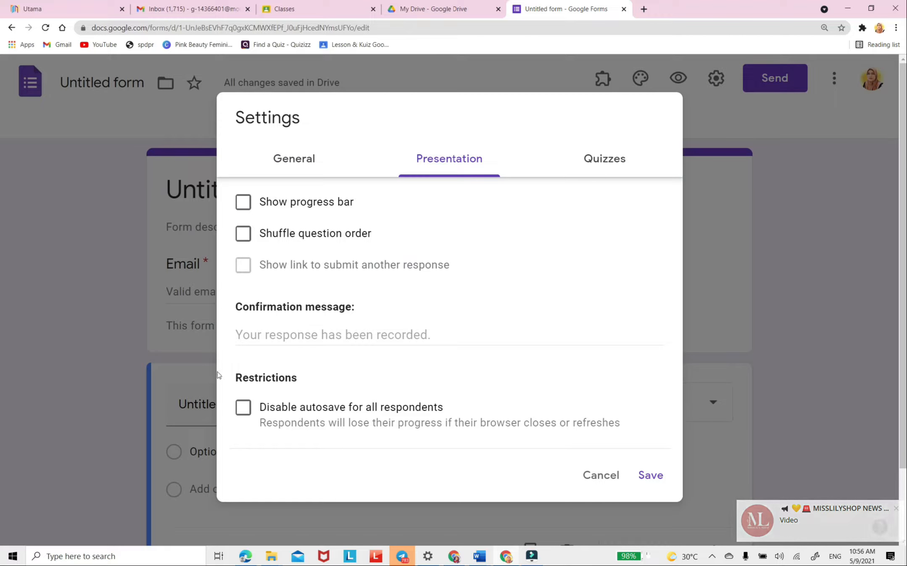
left_click(249, 206)
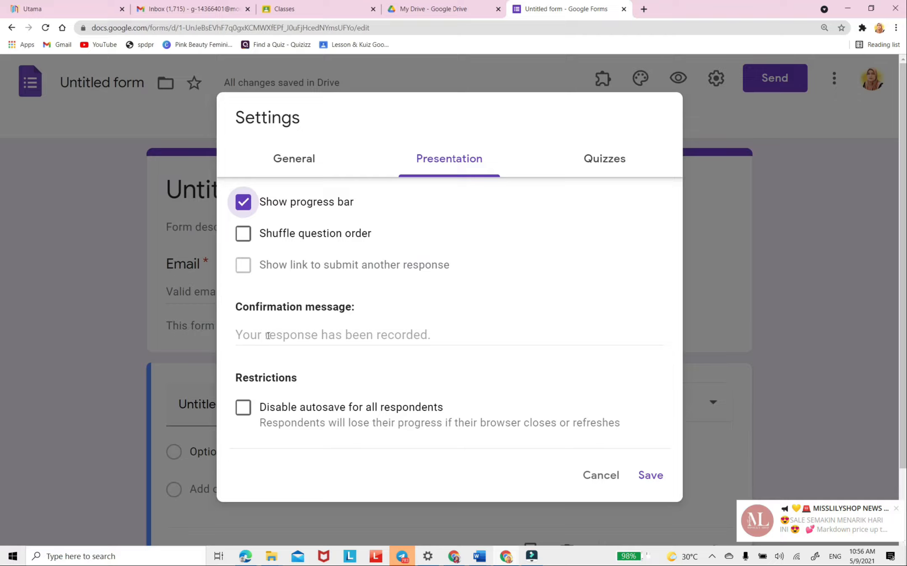
left_click(250, 335)
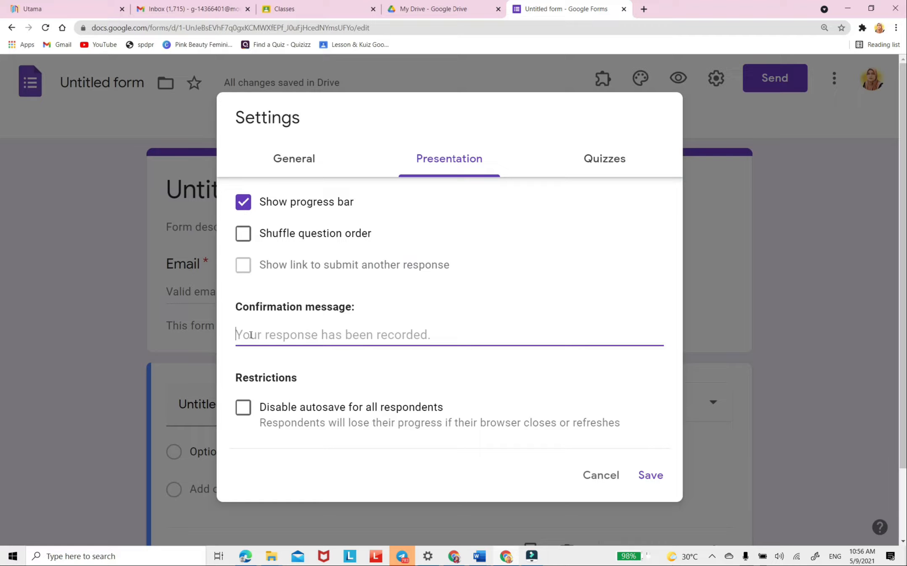
type("Jawap")
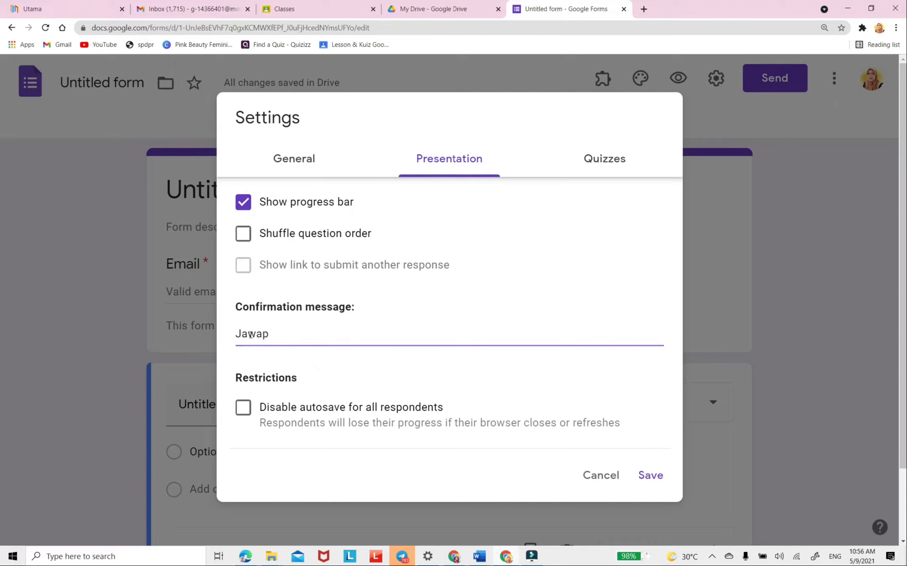
type("an anda telah diterima.")
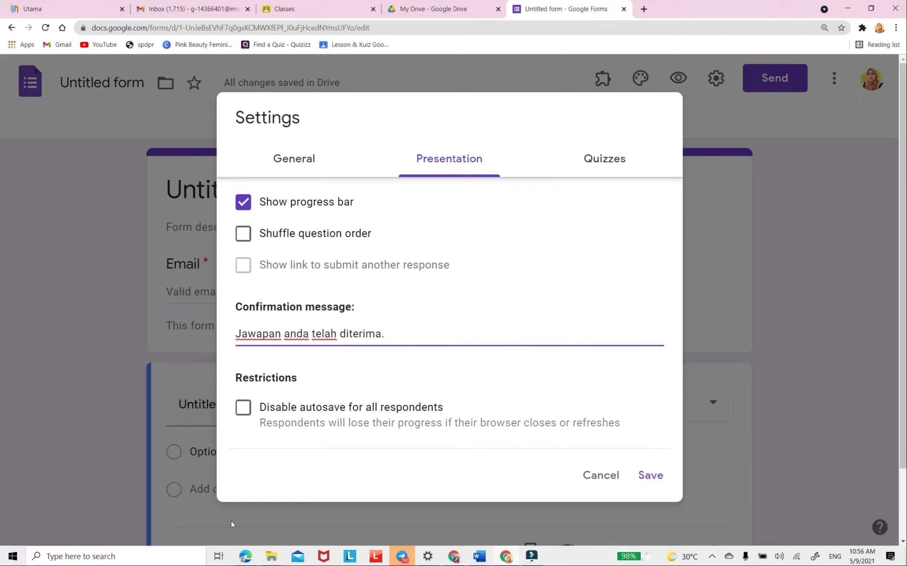
left_click(651, 476)
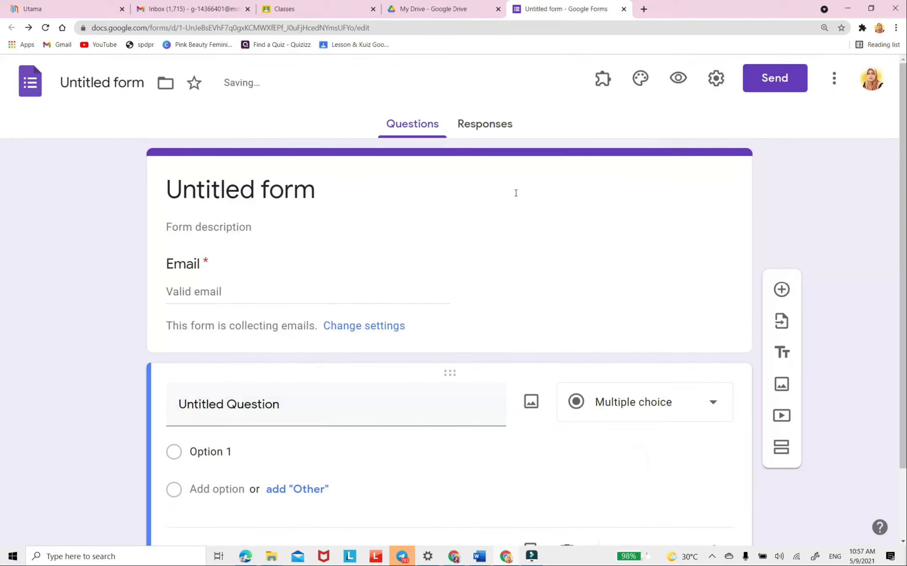
- Make the form a quiz with grades released later after manual review, hide correct answers from respondents, and save
left_click(716, 78)
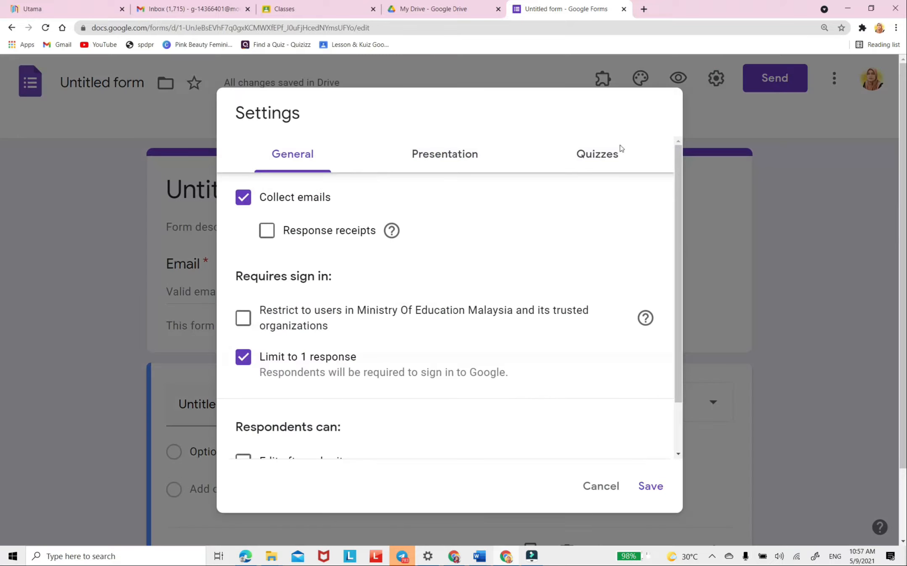
left_click(601, 159)
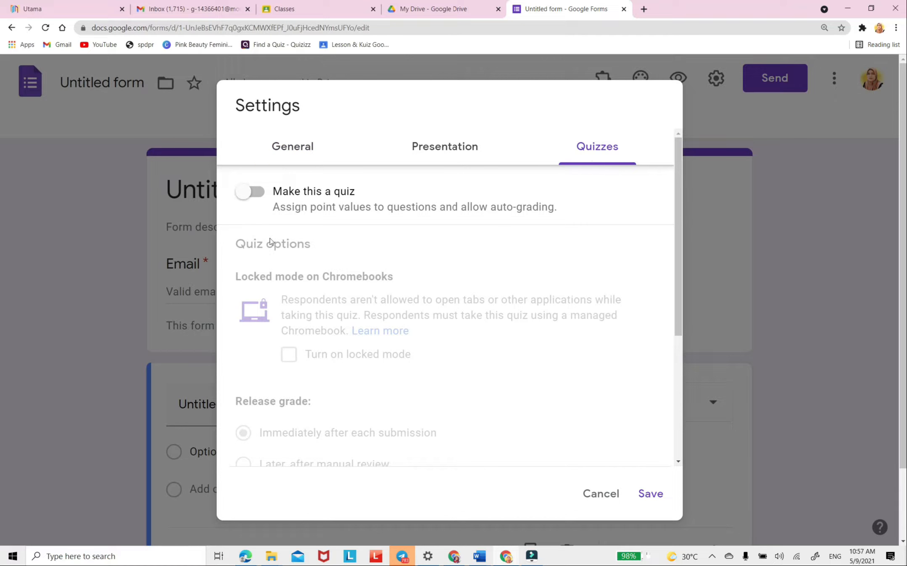
left_click(260, 198)
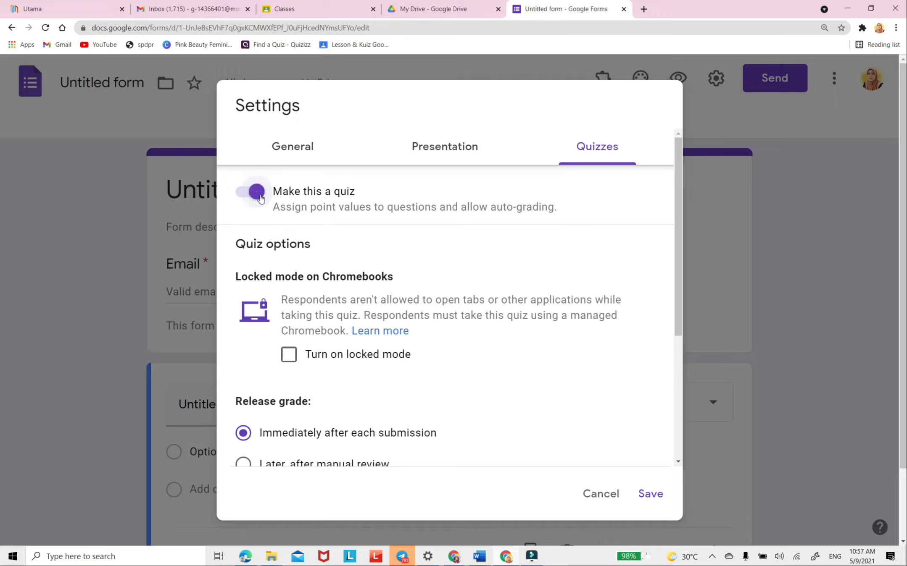
scroll(434, 382, "down", 4)
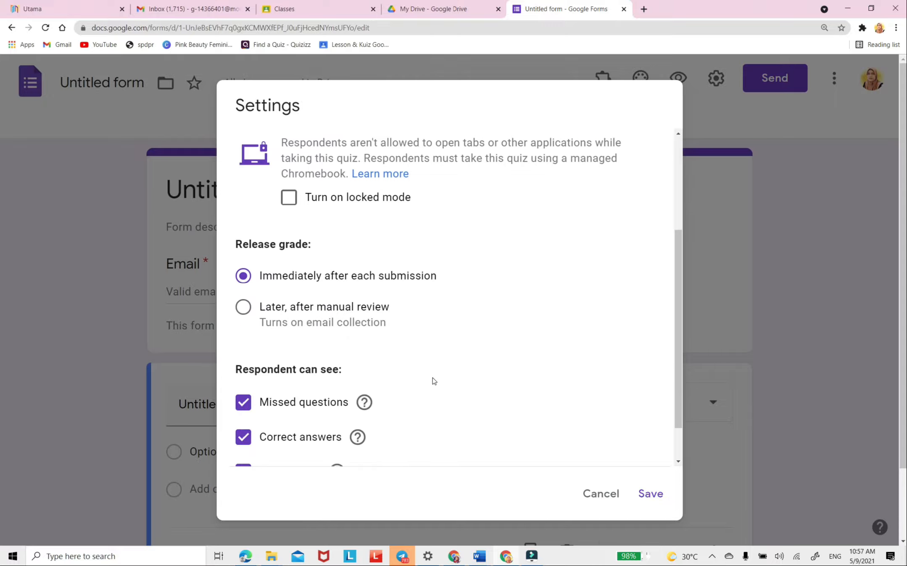
scroll(434, 381, "down", 2)
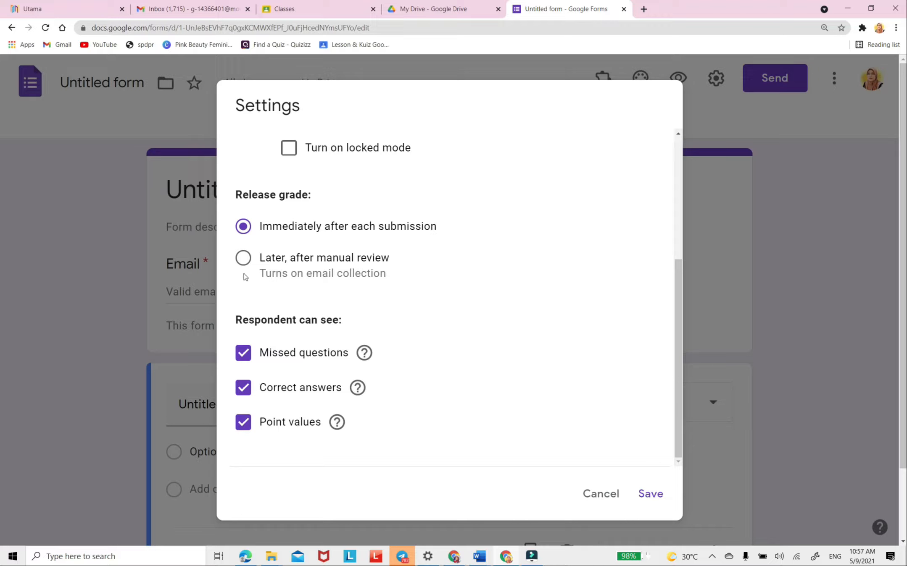
left_click(243, 258)
left_click(243, 393)
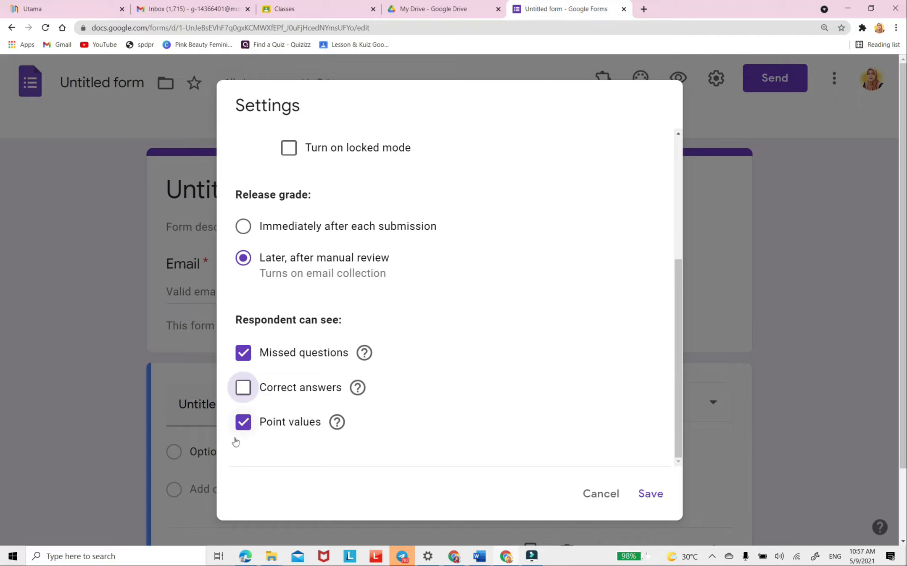
left_click(653, 495)
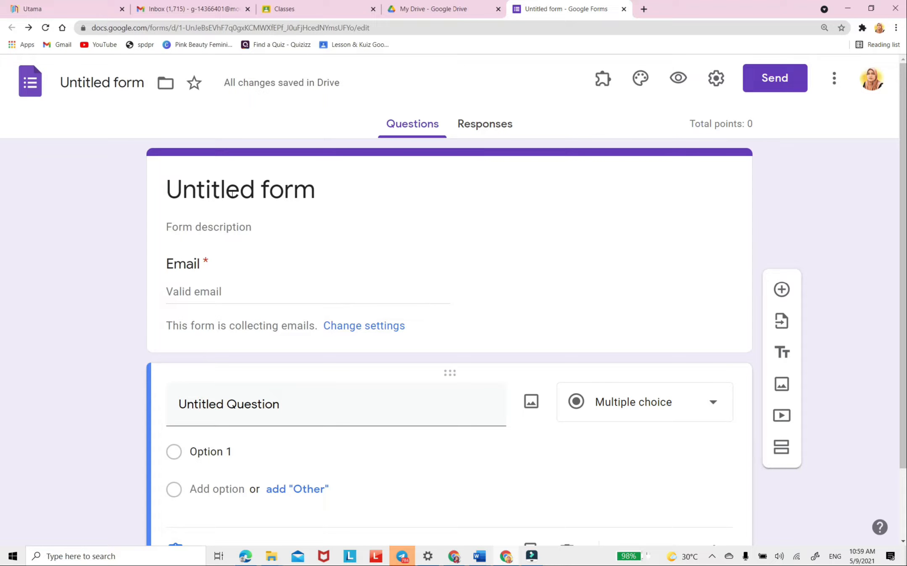
- Title the form "REKA BENTUK DAN TEKNOLOGI TING 3" and apply the same name to the form file
left_click(245, 192)
left_click(337, 188)
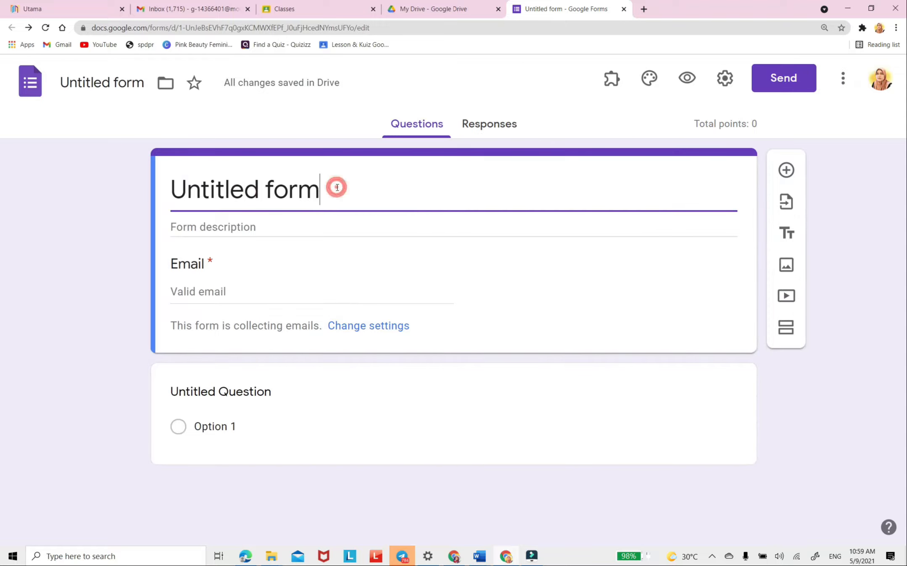
key("BackSpace")
key("BackSpace")
key("BackSpace")
key("BackSpace")
key("BackSpace")
key("BackSpace")
key("BackSpace")
key("BackSpace")
key("BackSpace")
key("BackSpace")
key("BackSpace")
key("BackSpace")
key("BackSpace")
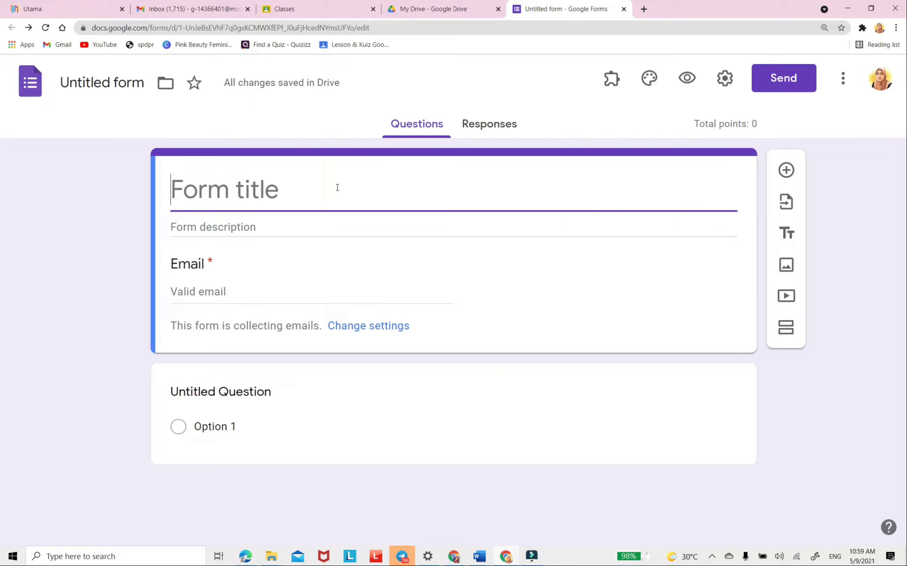
type("re")
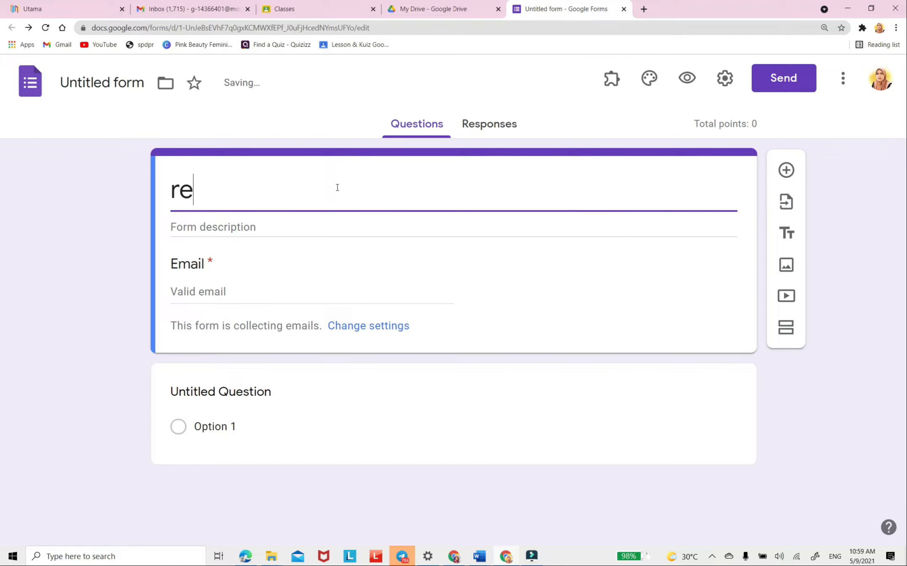
key("BackSpace")
key("BackSpace")
key("Caps_Lock")
type("REKA BENTUK DAN TE")
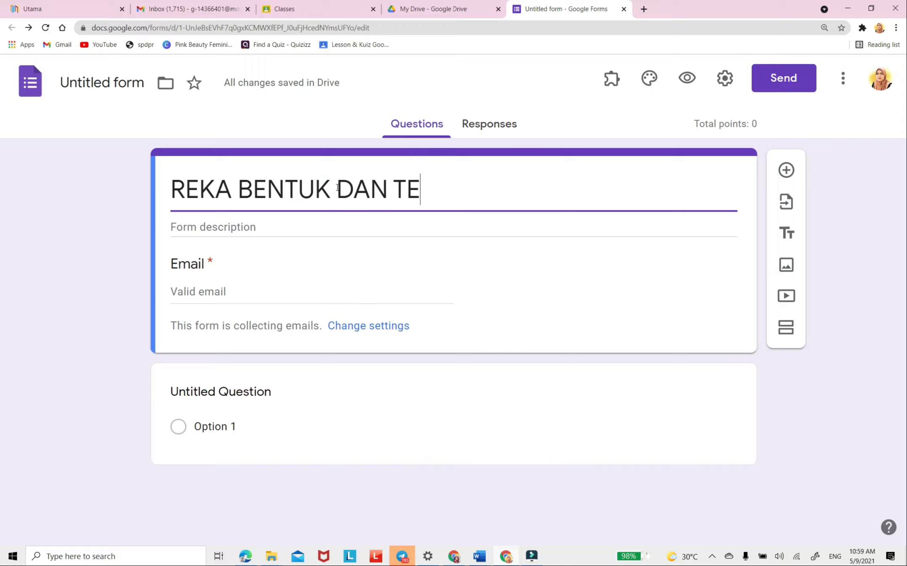
type("KNOLOGI")
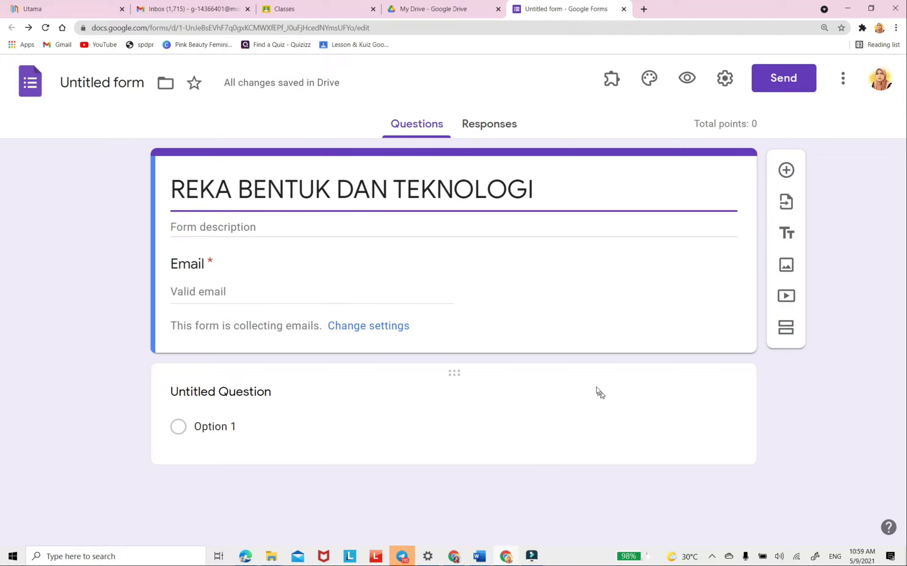
type("TING ")
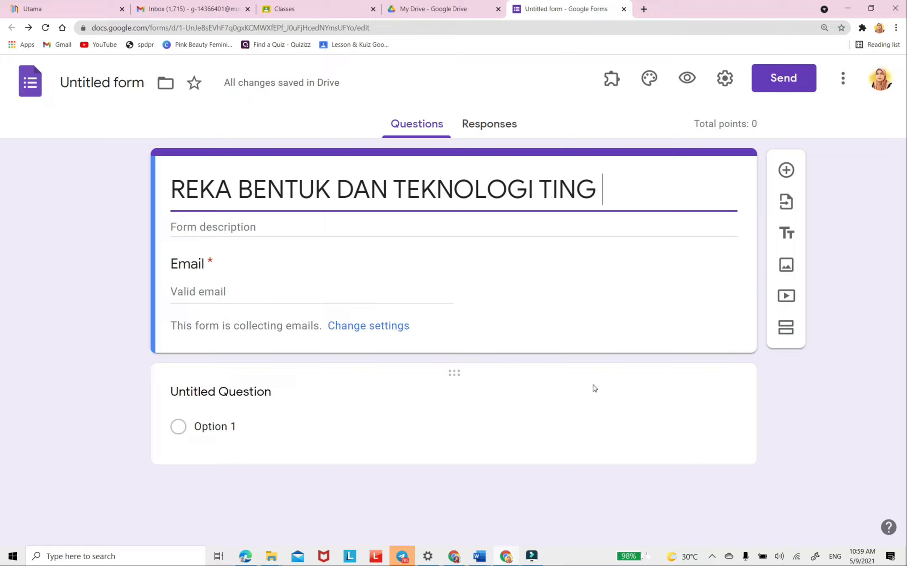
type("3")
left_click(125, 86)
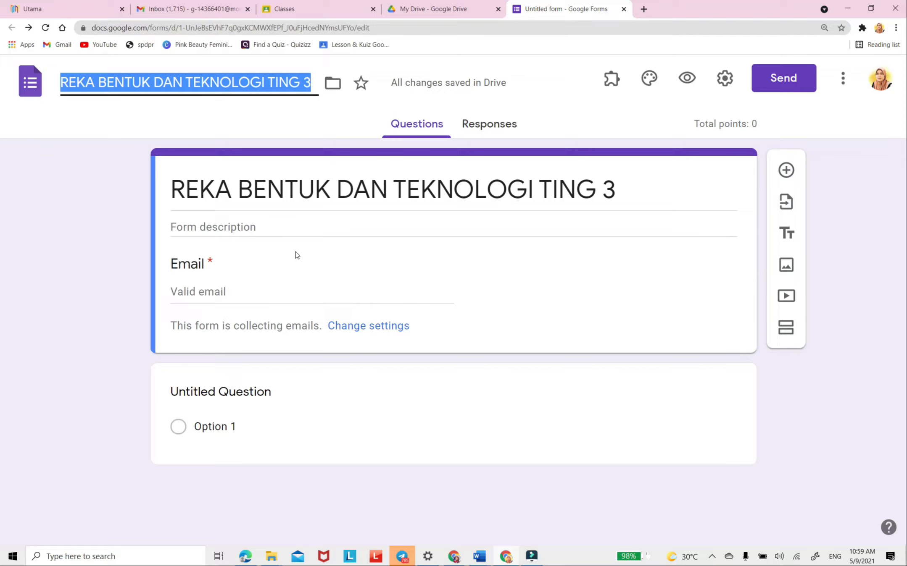
- Set the form description to "3 PASTEUR, 7/10/2021, 8.00 -9.30 PAGI (1 JAM 30 MINIT)"
left_click(270, 233)
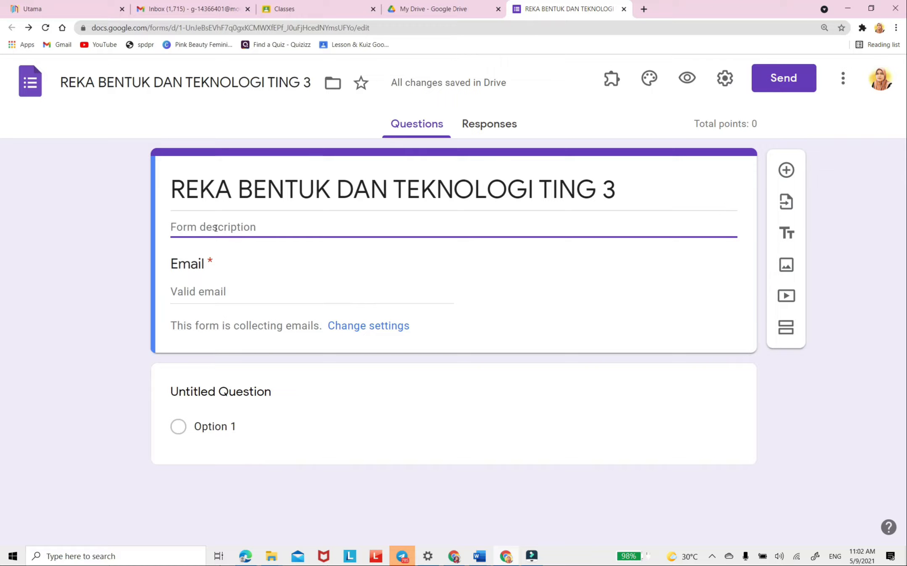
left_click(216, 228)
type("3 ")
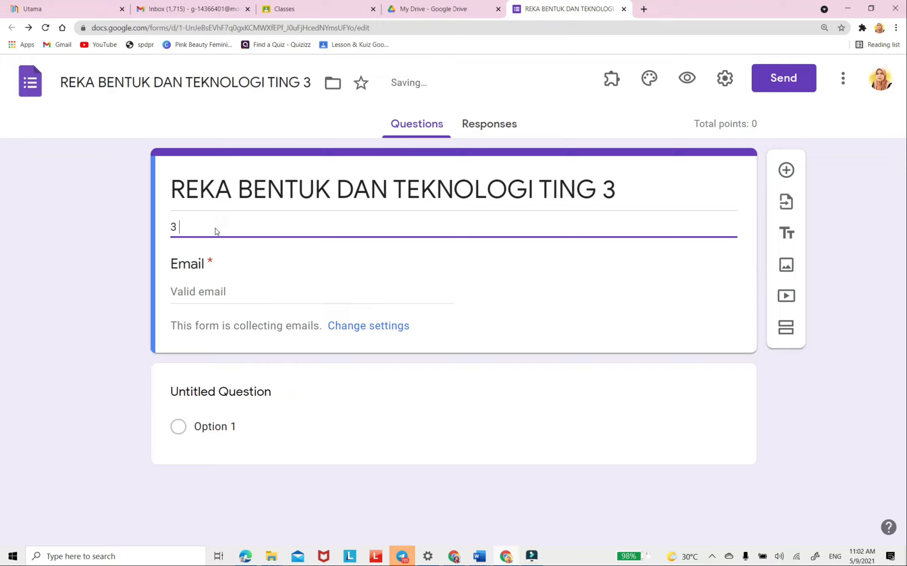
type("PASTEUR, 7/19")
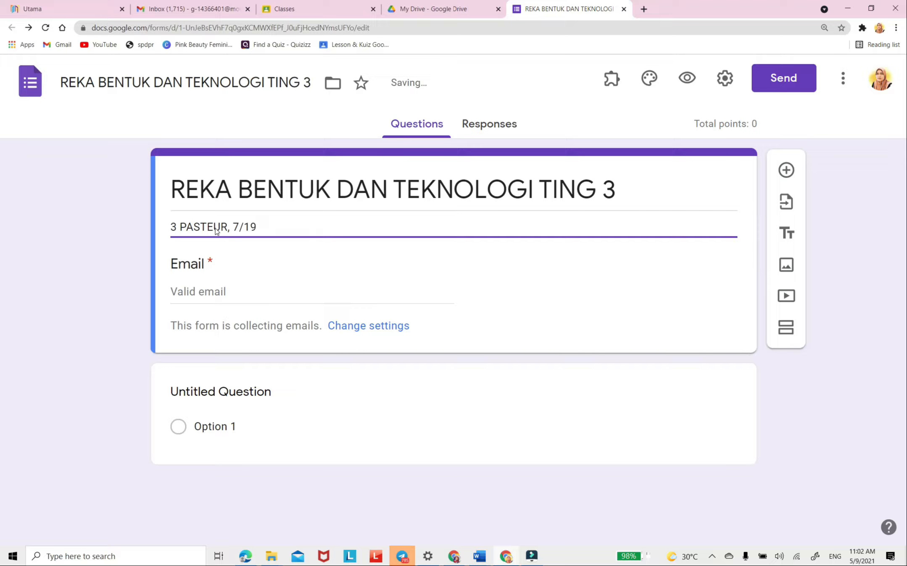
key("BackSpace")
type("10/2021, 8.00 -9.30")
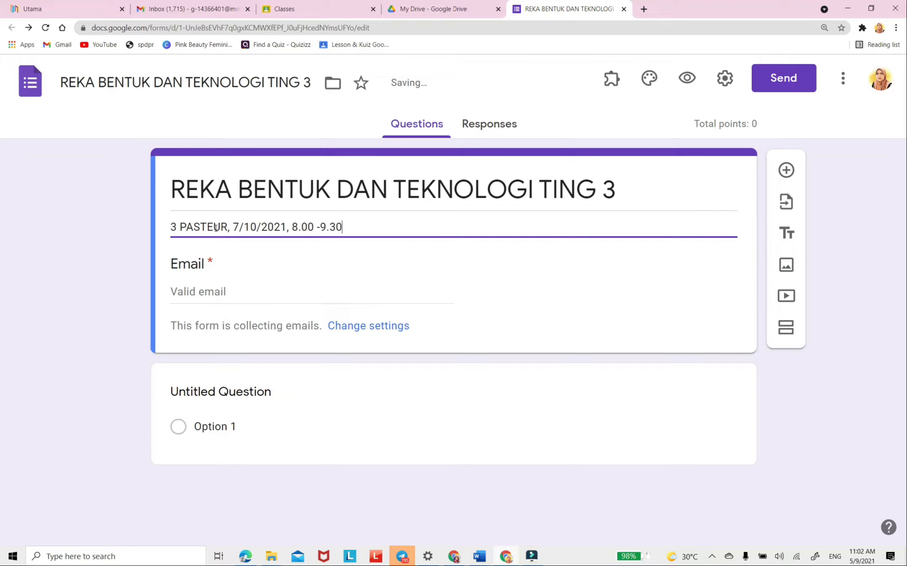
type(" PAGI (1 JAM 30 MINIT")
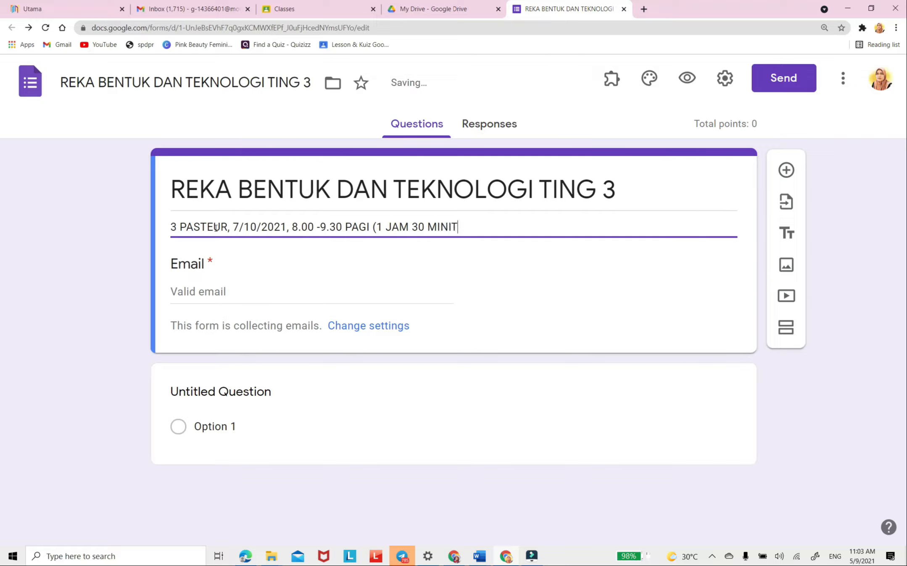
type(")")
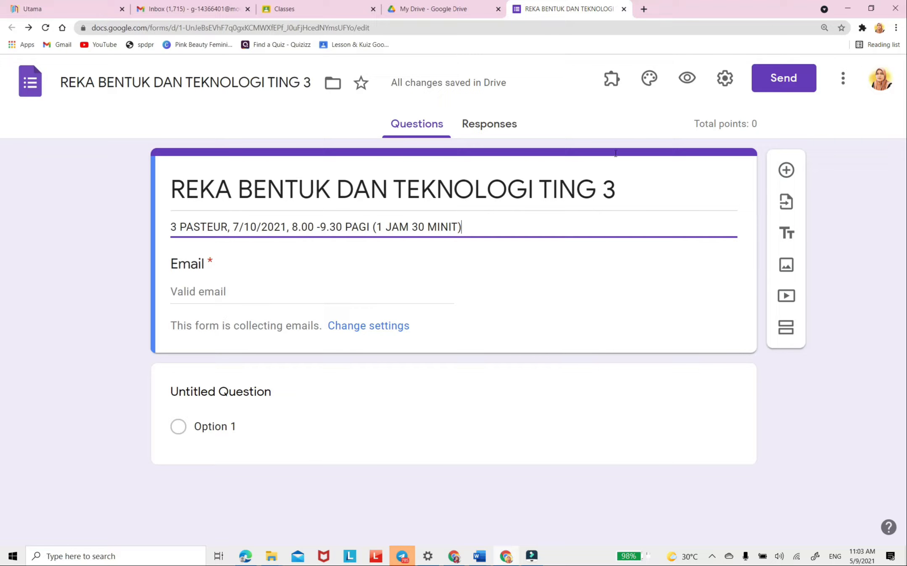
- Upload the HEADER image from the PENTAKSIRAN PDPR folder on the Desktop as the form's theme header
left_click(649, 80)
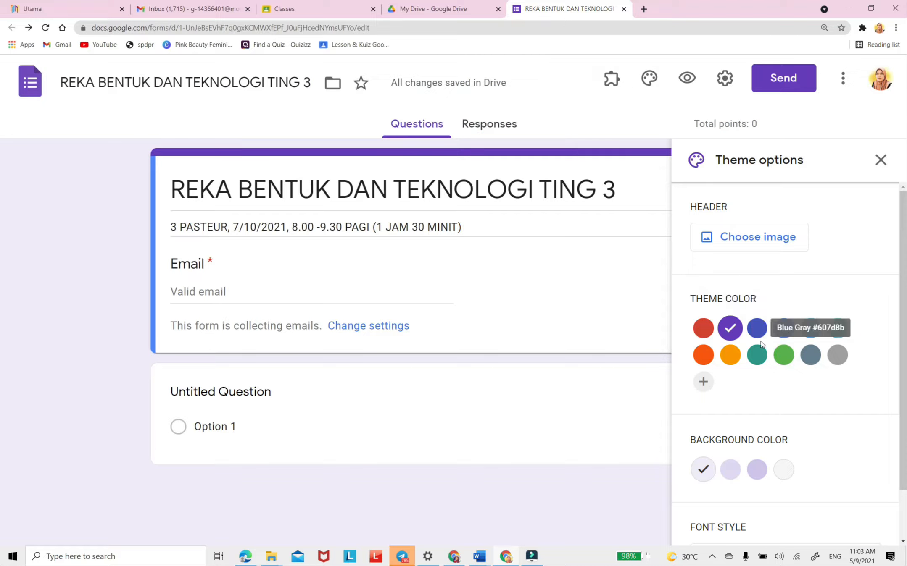
left_click(749, 238)
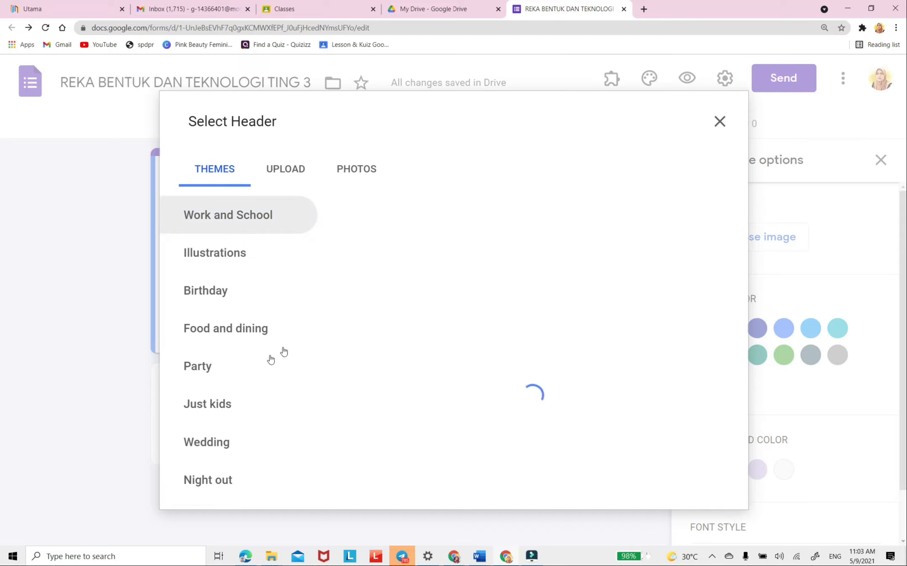
left_click(286, 173)
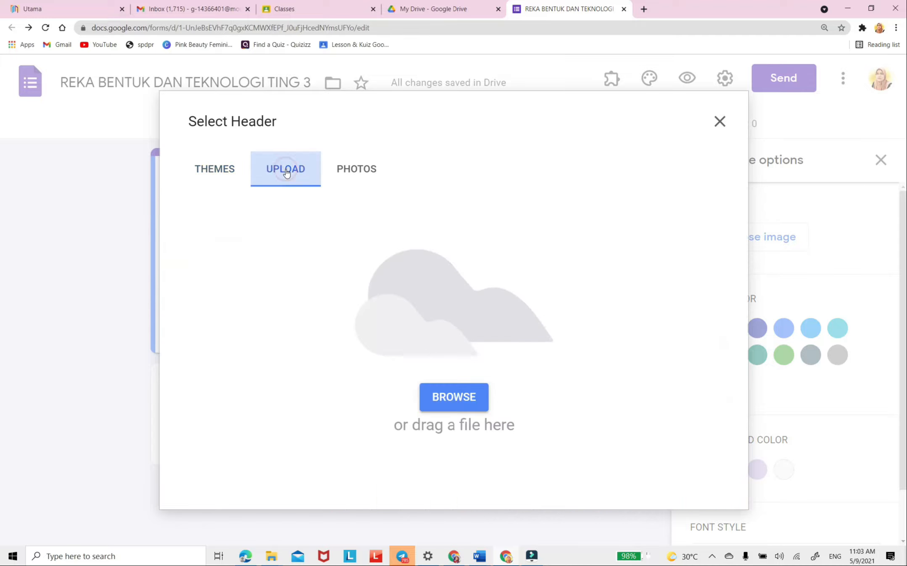
left_click(461, 403)
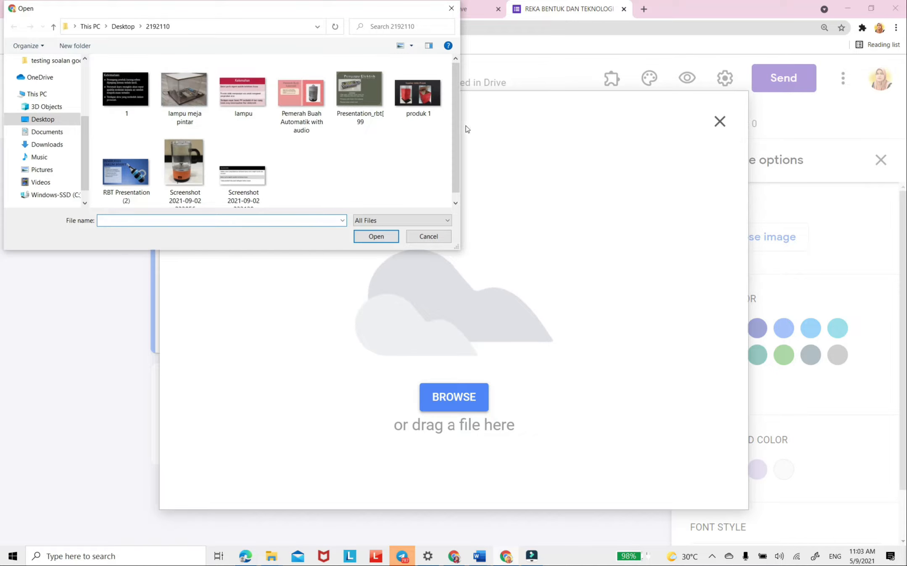
left_click(43, 118)
double_click(294, 126)
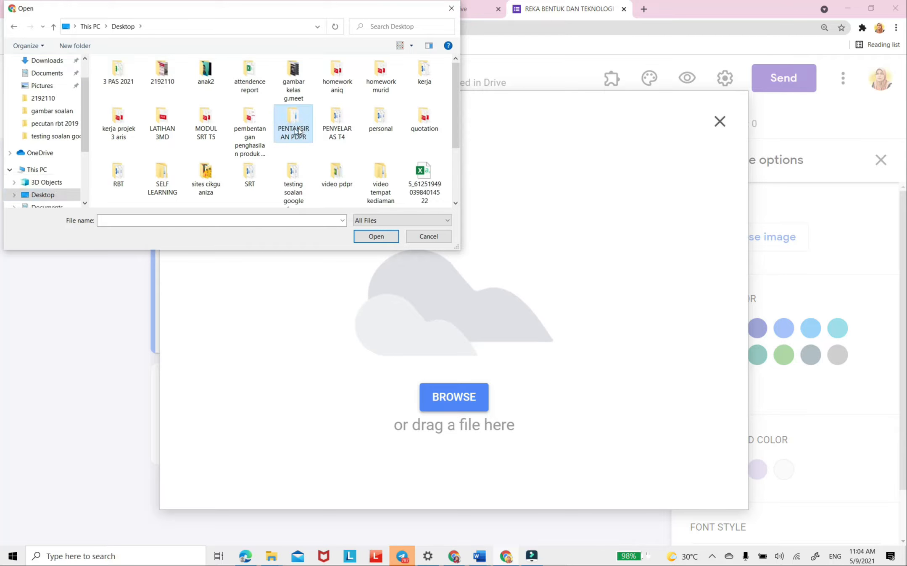
left_click(126, 101)
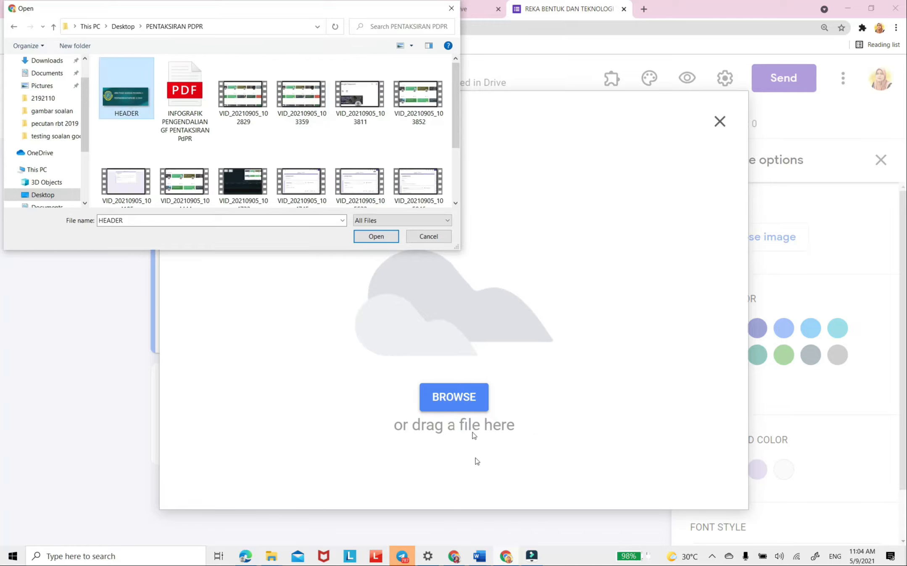
left_click(374, 237)
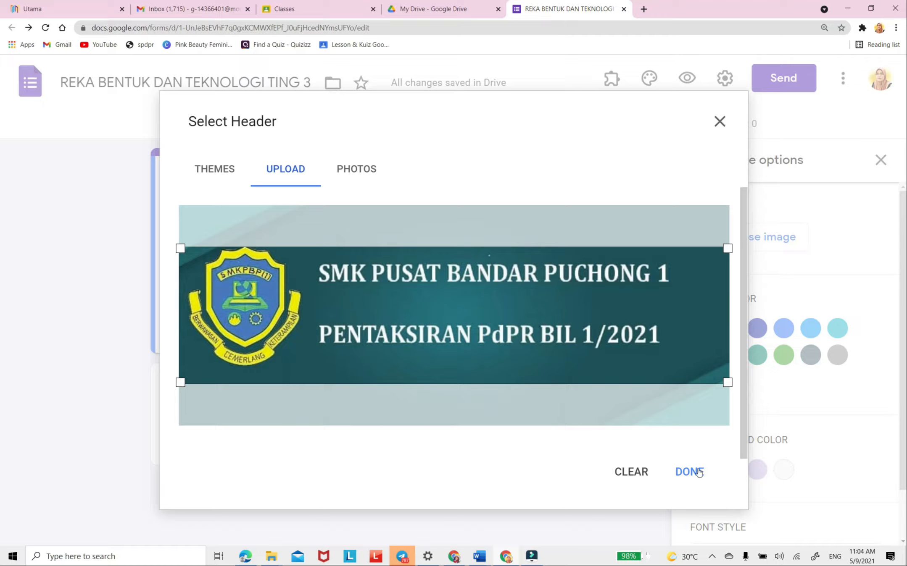
- Shift the header image's crop area slightly upward, apply the header, and close the theme options
left_click_drag(668, 375, 666, 369)
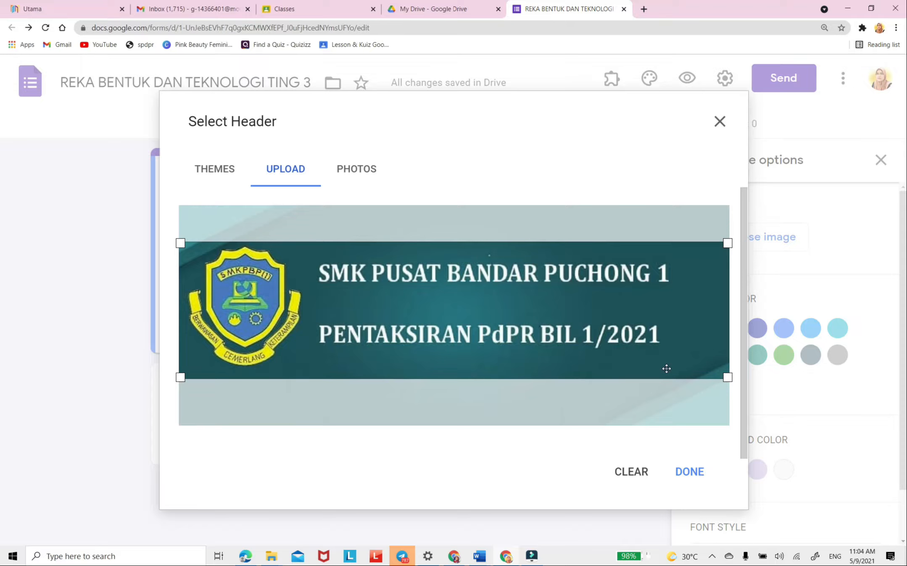
left_click(687, 472)
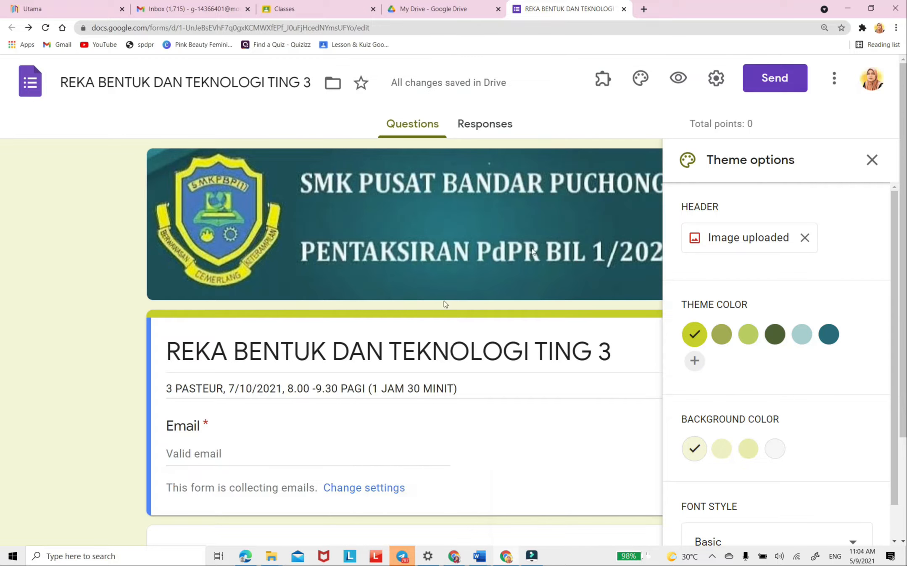
left_click(873, 163)
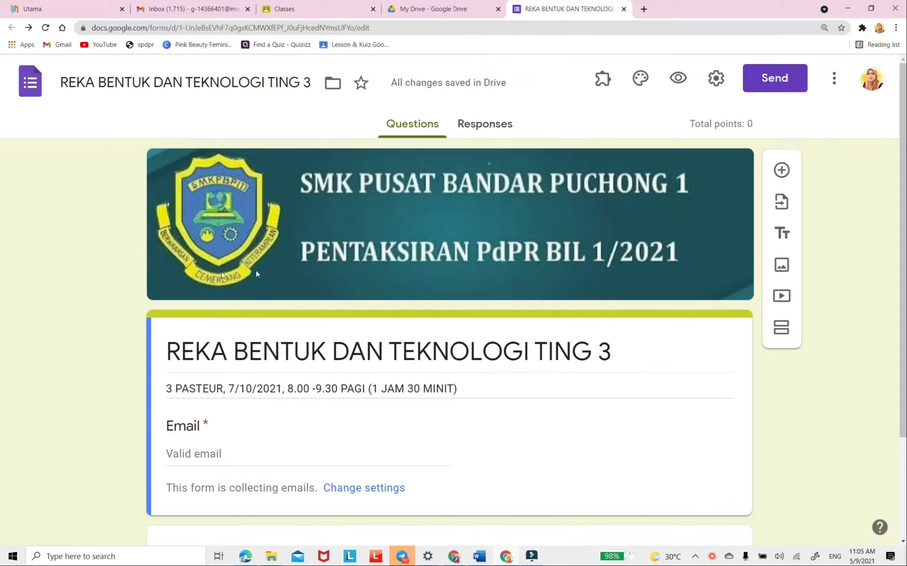
- Add three new sections after the first one, dividing the form into four sections
left_click(783, 331)
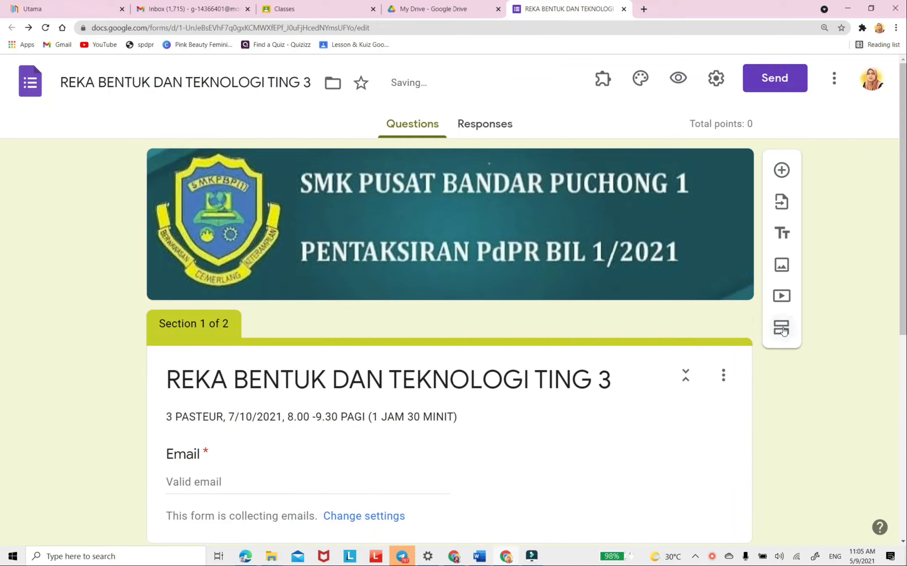
left_click(783, 331)
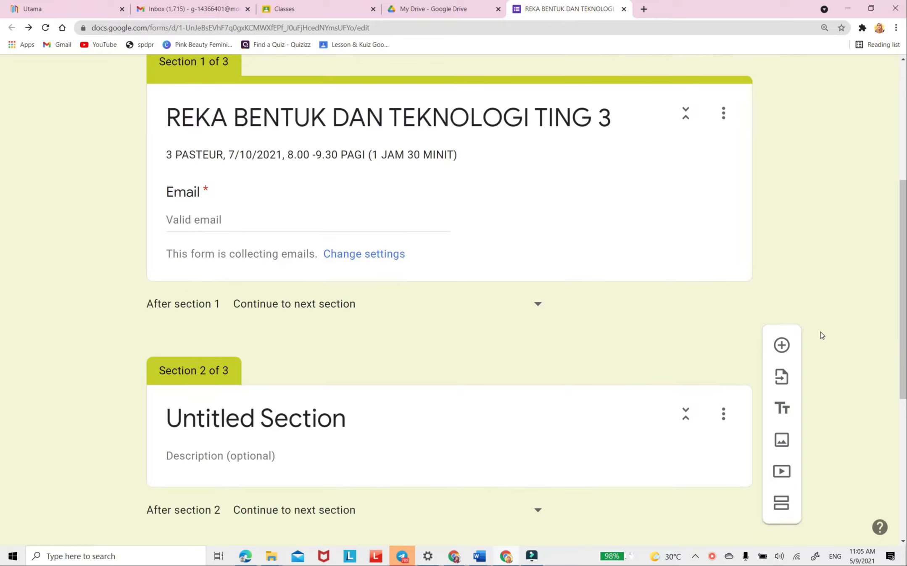
scroll(807, 378, "down", 3)
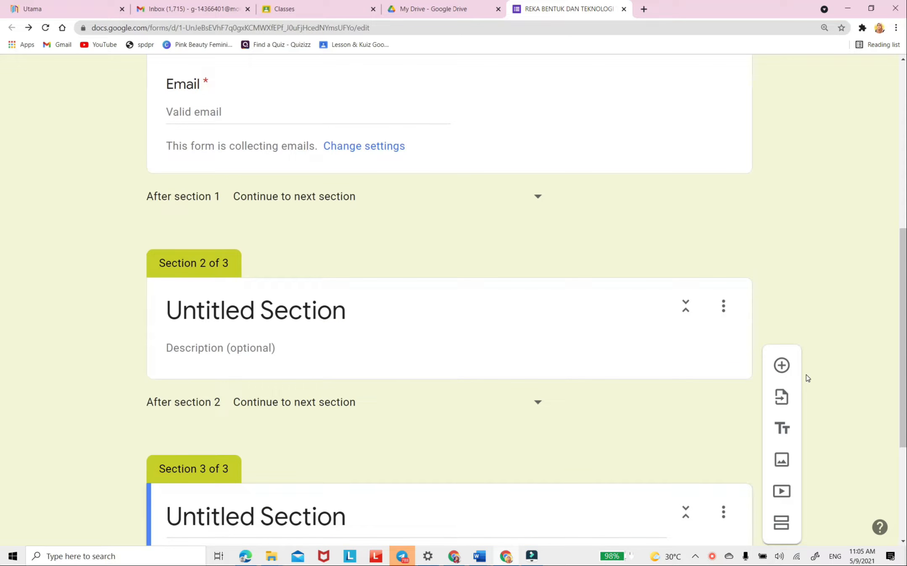
scroll(807, 379, "down", 1)
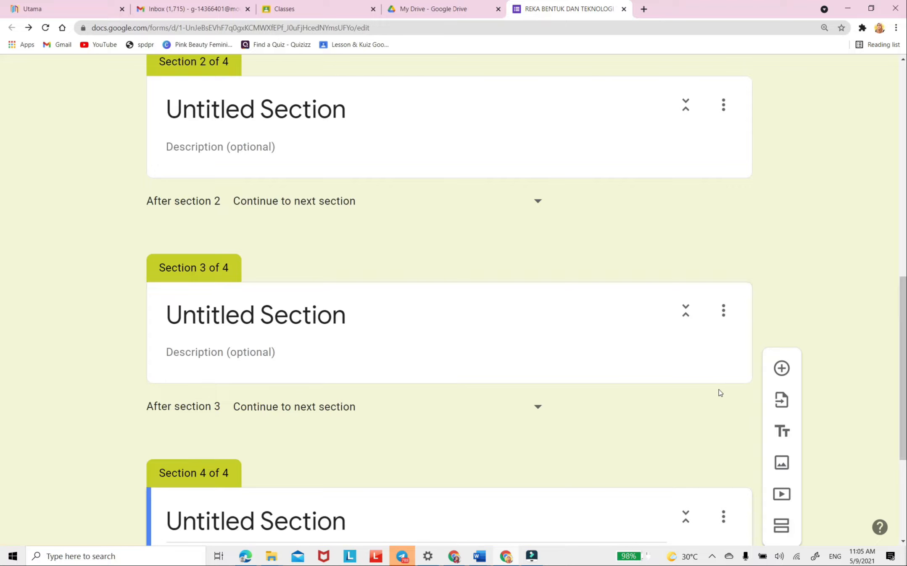
- Reduce the page zoom to 110% and review the form's layout from the header through section 4
key("ctrl+plus")
key("ctrl+plus")
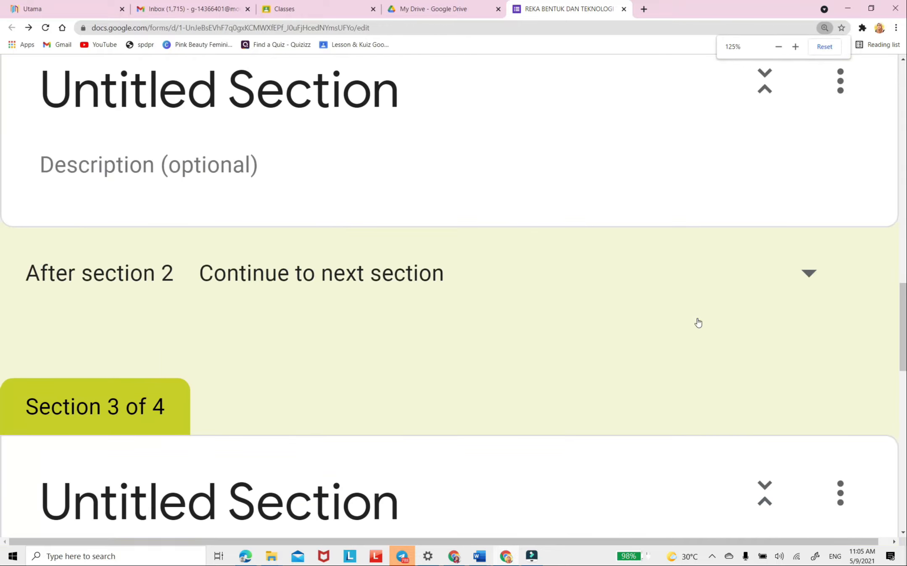
key("ctrl+minus")
scroll(698, 322, "down", 2)
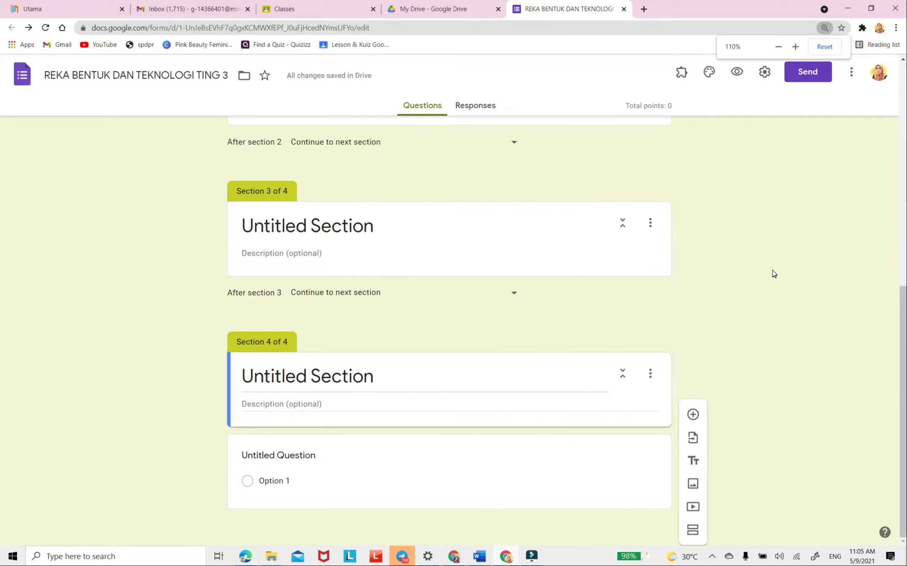
scroll(773, 273, "up", 10)
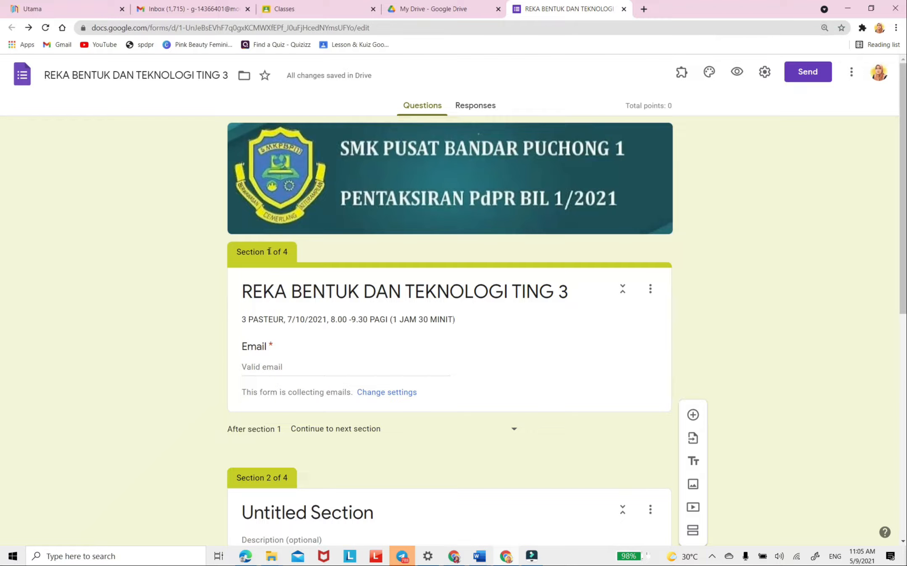
scroll(357, 296, "down", 7)
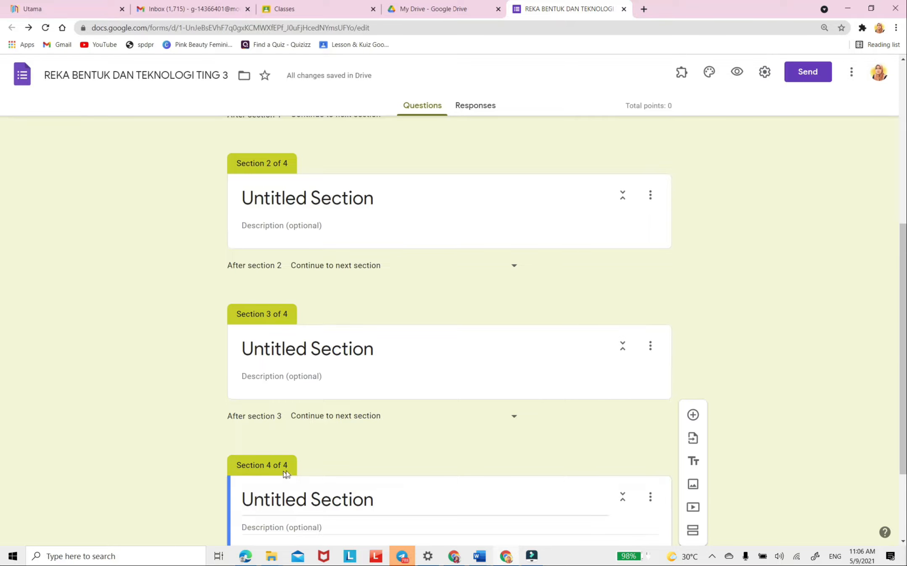
scroll(786, 340, "down", 3)
scroll(781, 343, "up", 6)
scroll(775, 344, "up", 3)
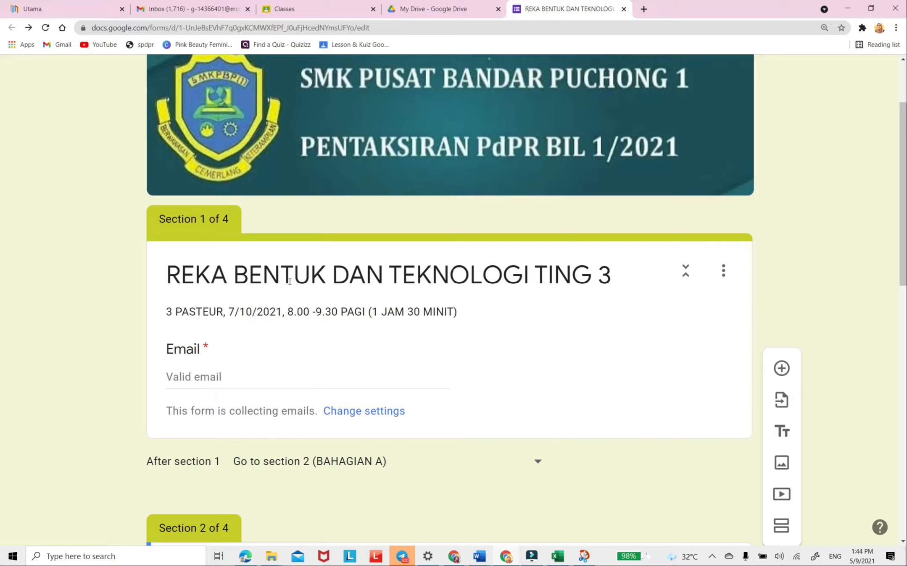
- Replace the title of section 3 with "BAHAGIAN B"
scroll(402, 379, "down", 3)
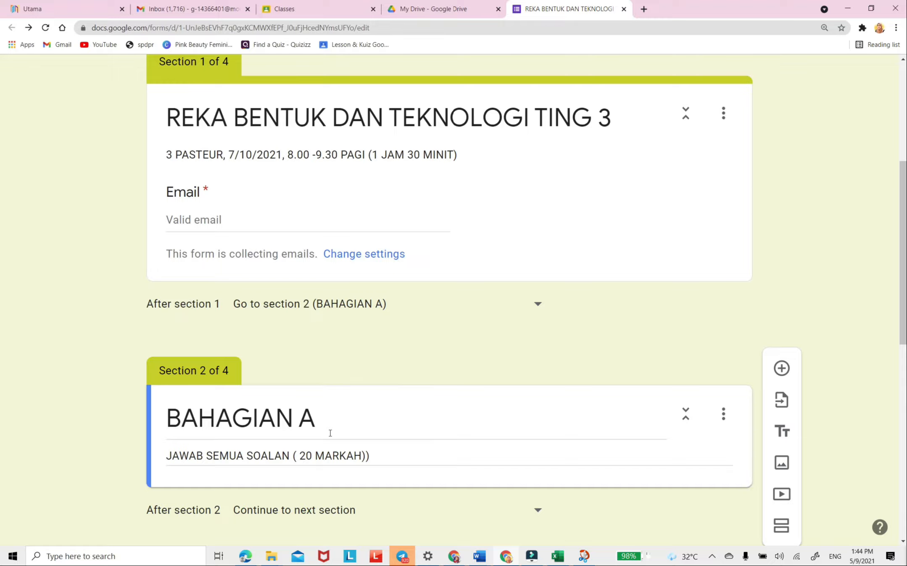
scroll(352, 433, "down", 5)
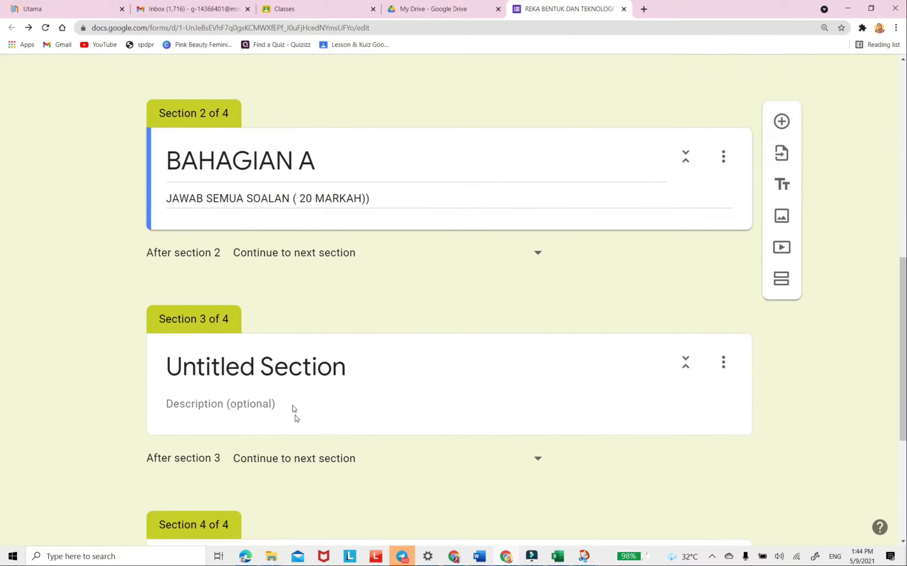
left_click(288, 371)
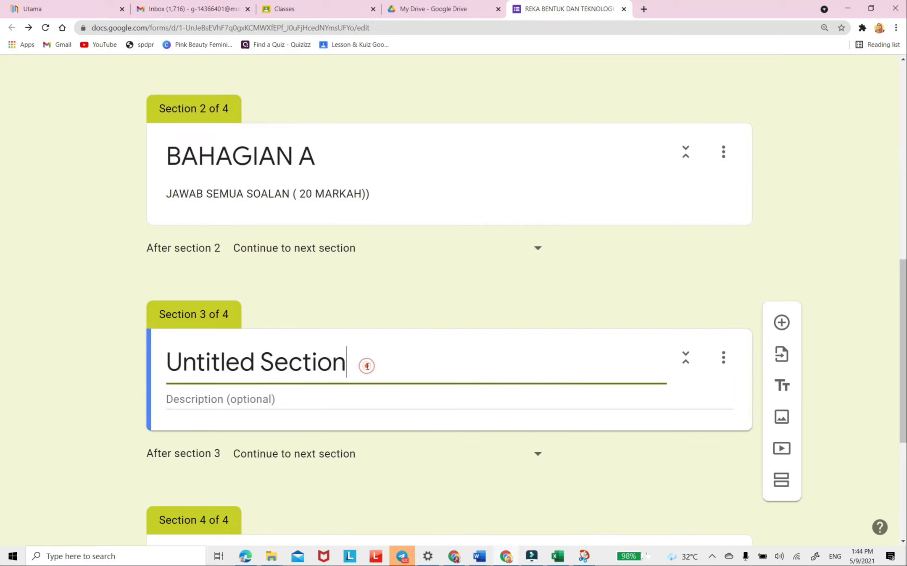
key("BackSpace")
key("BackSpace")
key("BackSpace")
key("BackSpace")
key("BackSpace")
key("BackSpace")
key("BackSpace")
key("BackSpace")
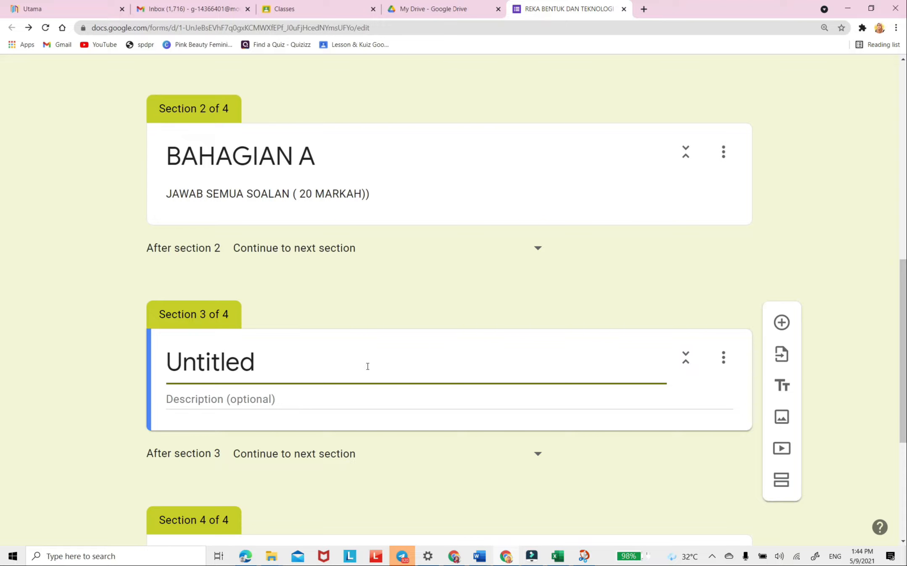
key("BackSpace")
key("BackSpace")
key("BackSpace")
key("BackSpace")
key("BackSpace")
key("BackSpace")
key("BackSpace")
key("BackSpace")
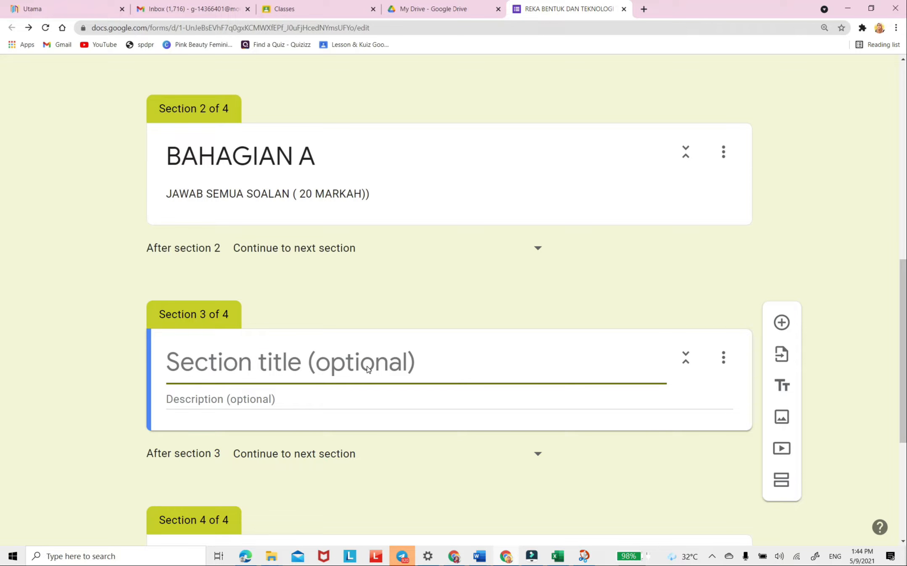
type("BAH")
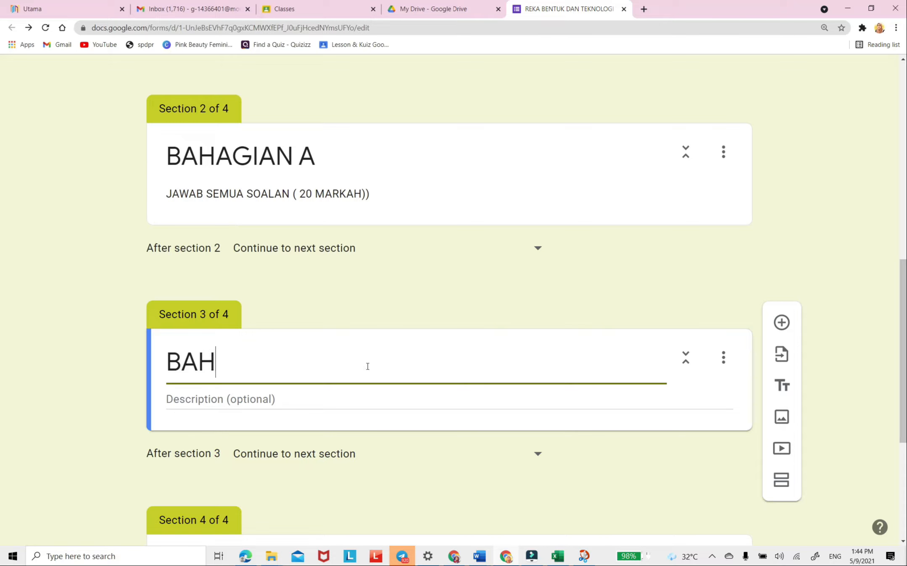
type("AGIAN ")
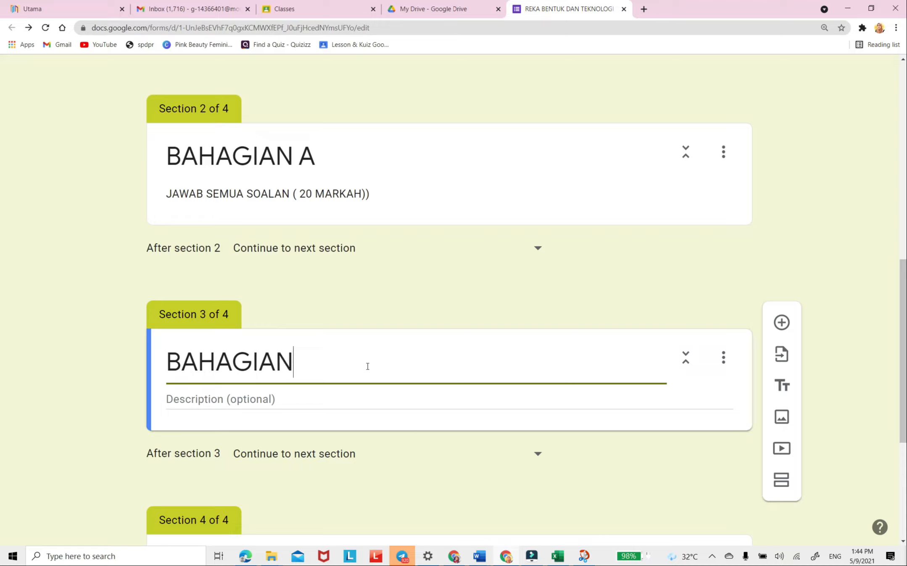
type("B")
- Copy section 2's description into section 3's description and remove the extra closing bracket, leaving "JAWAB SEMUA SOALAN ( 20 MARKAH)"
left_click(251, 400)
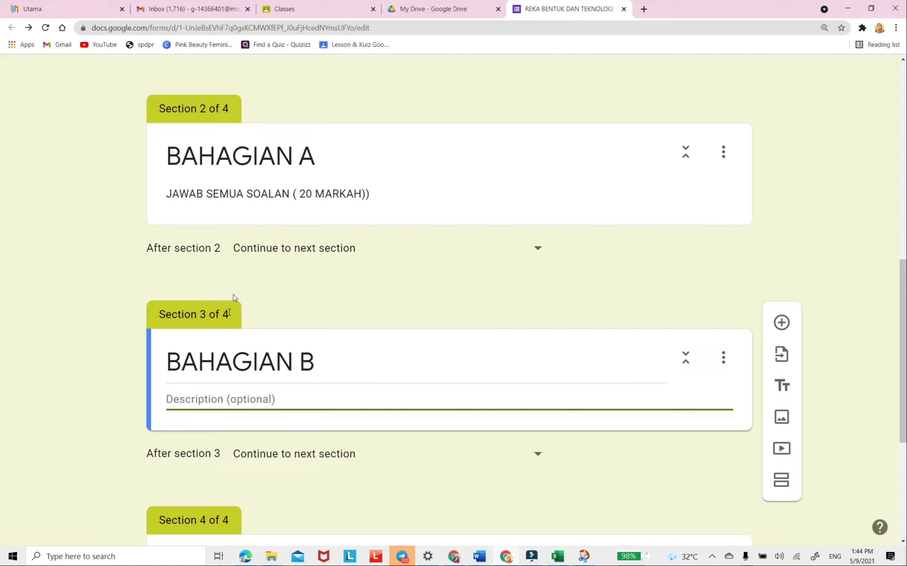
triple_click(168, 193)
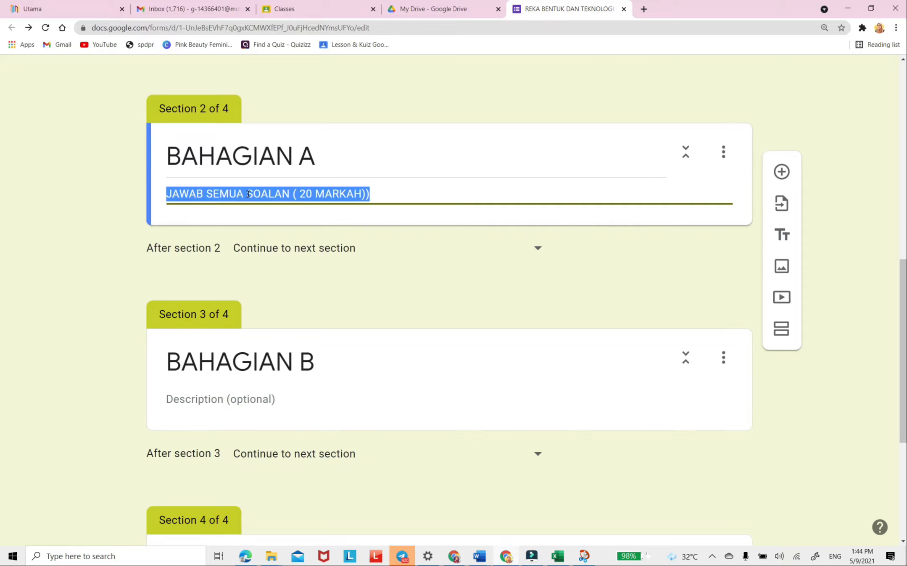
right_click(233, 194)
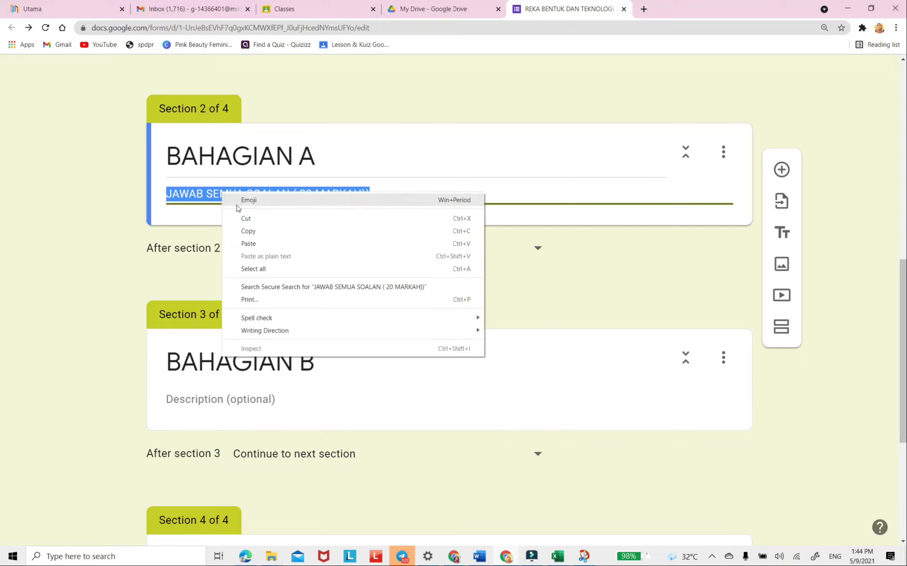
left_click(247, 232)
left_click(174, 403)
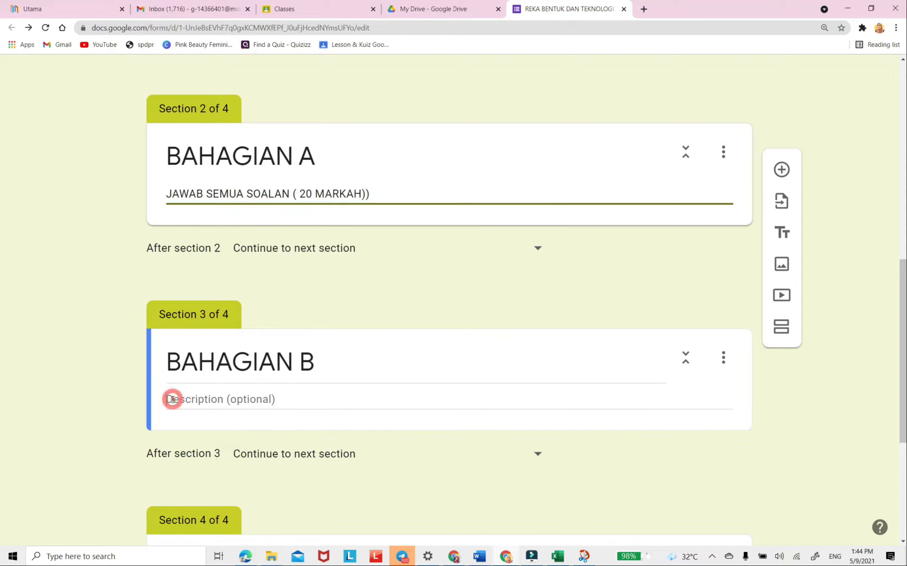
right_click(174, 403)
left_click(219, 318)
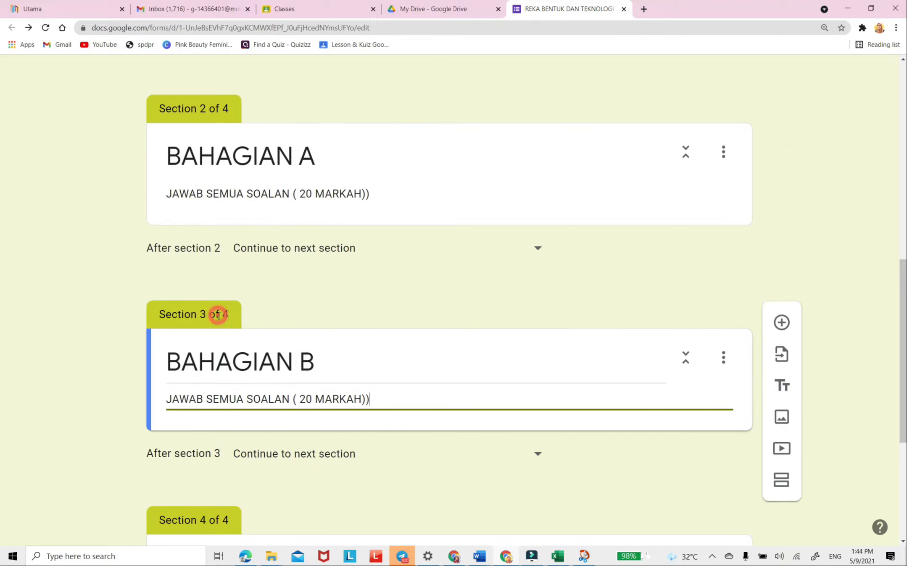
scroll(317, 500, "down", 2)
key("BackSpace")
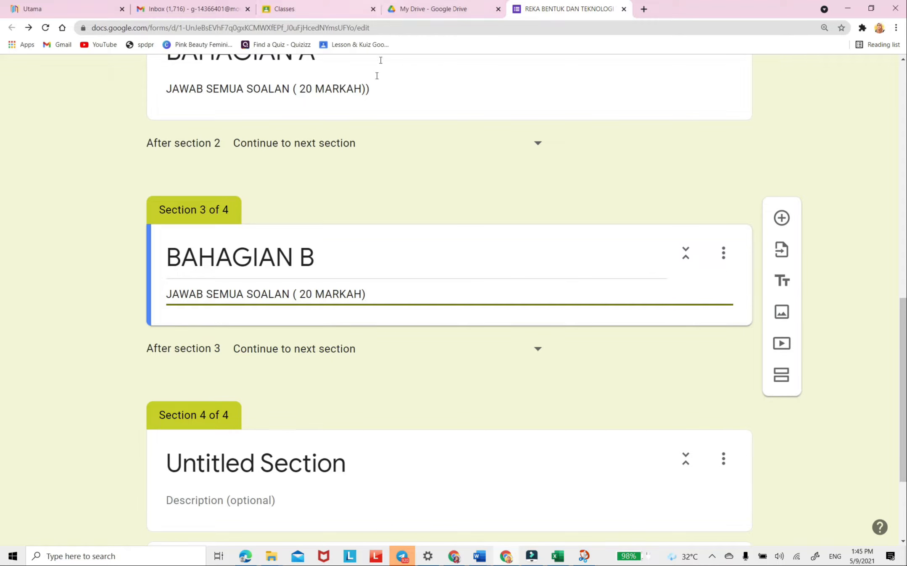
- Replace the title of section 4 with "BAHAGIAN C"
scroll(367, 343, "down", 1)
scroll(366, 343, "down", 1)
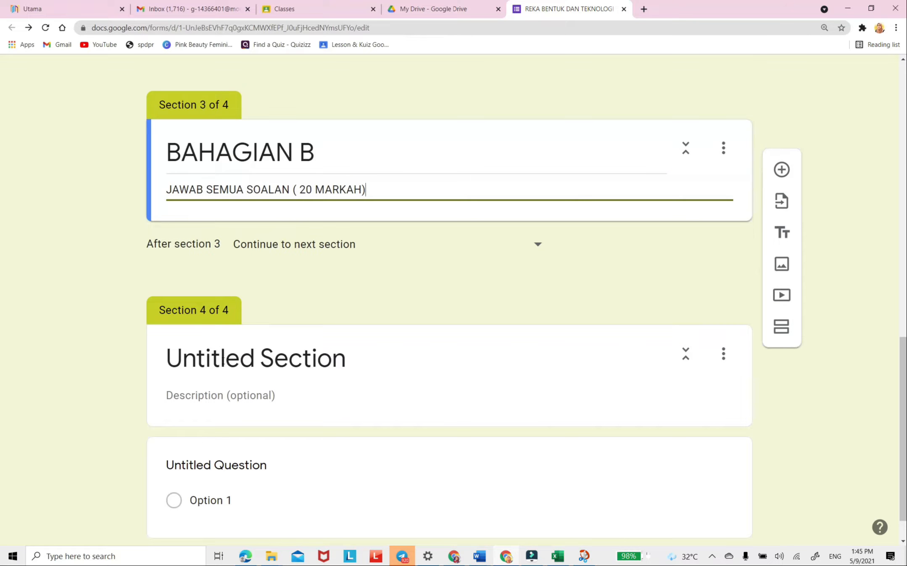
left_click(211, 359)
left_click_drag(355, 365, 126, 362)
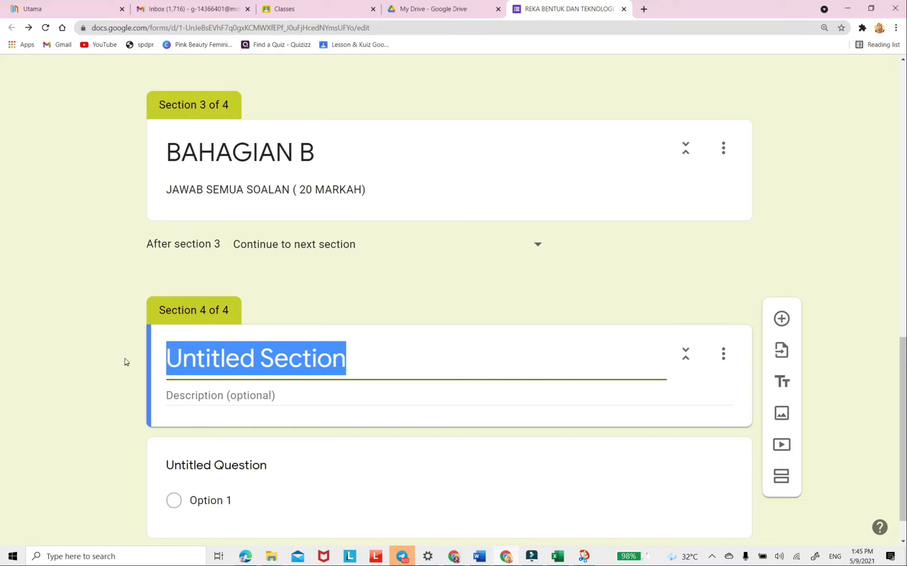
type("BAHAGIAN ")
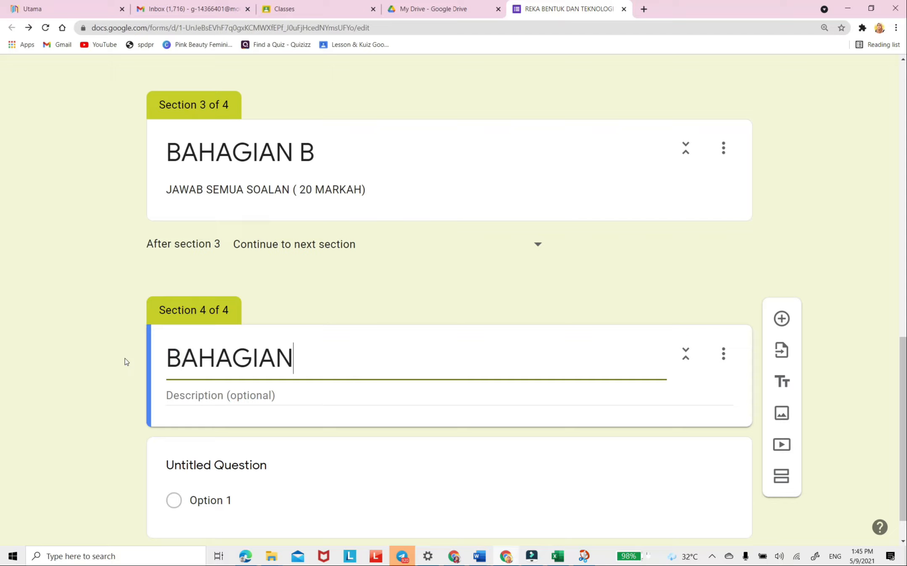
type("C")
scroll(431, 439, "up", 10)
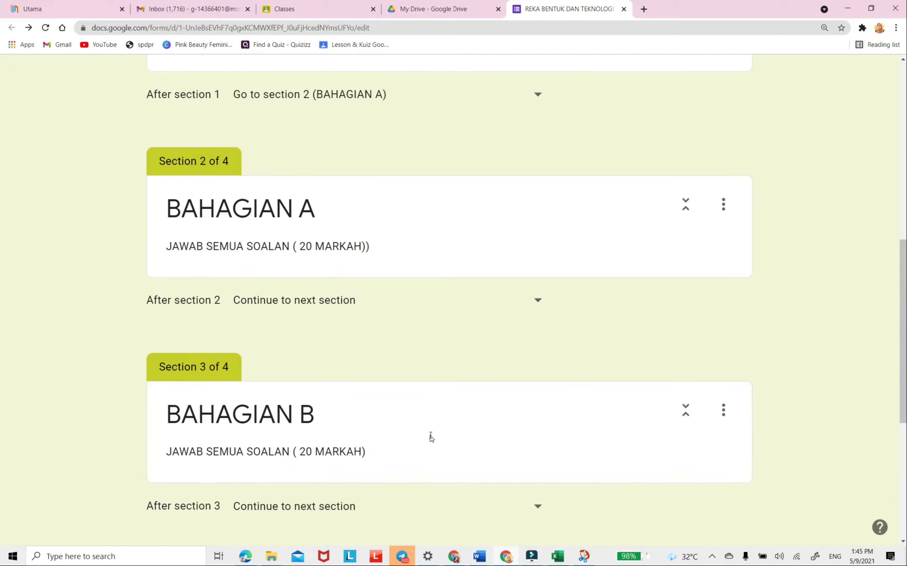
scroll(430, 438, "up", 1)
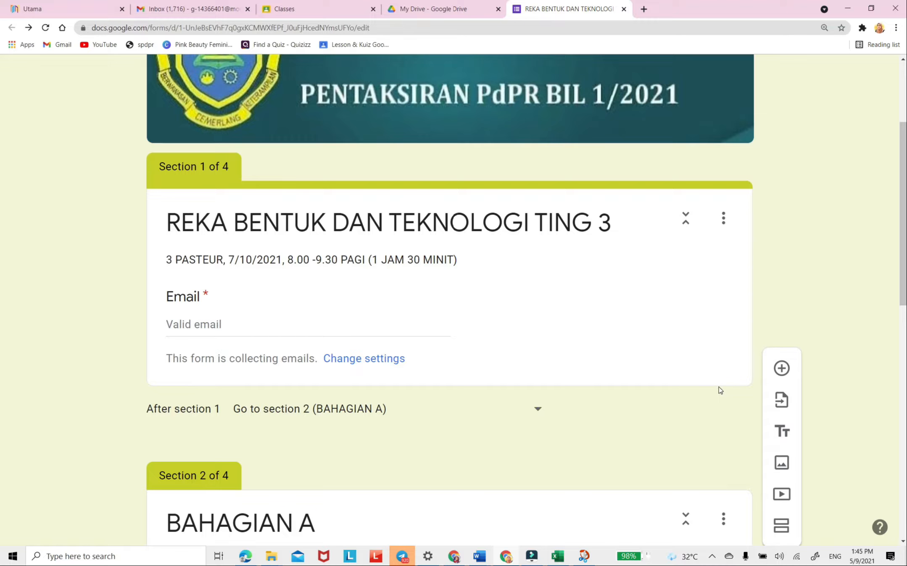
scroll(719, 391, "down", 3)
left_click(245, 557)
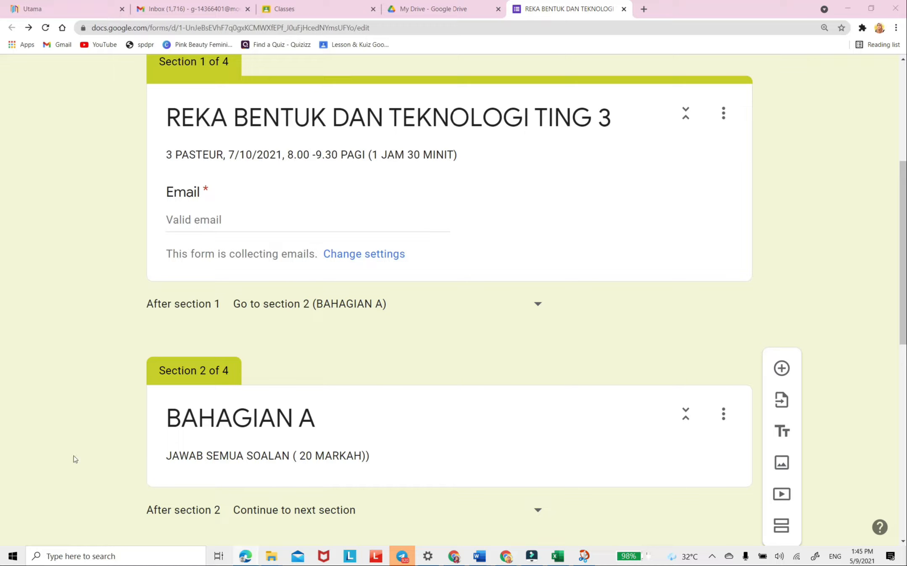
scroll(561, 391, "up", 3)
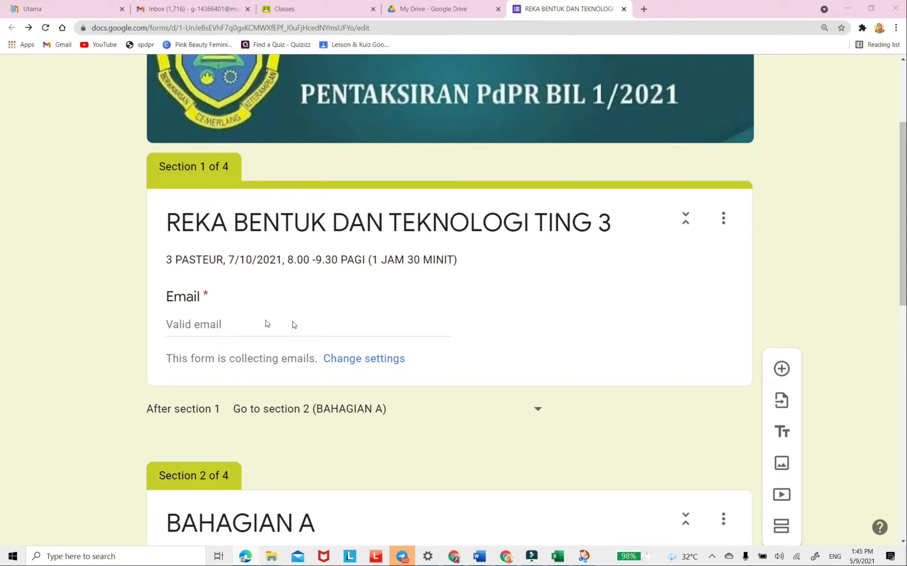
- Add a Dropdown question titled "PILIH NAMA ANDA" to section 1, below the email field
left_click(224, 292)
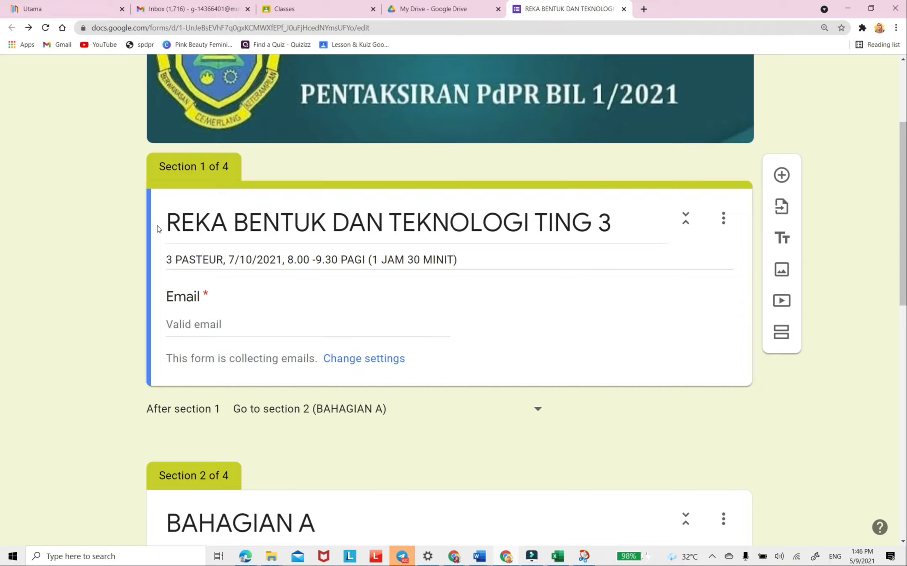
left_click(783, 177)
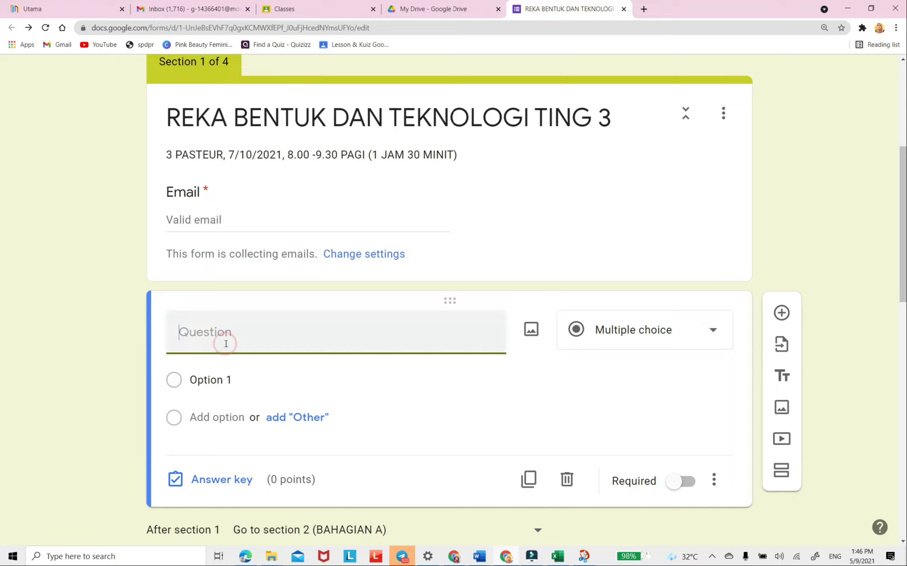
type("PIL")
type("IH NAMA ")
type("ANDA")
key("BackSpace")
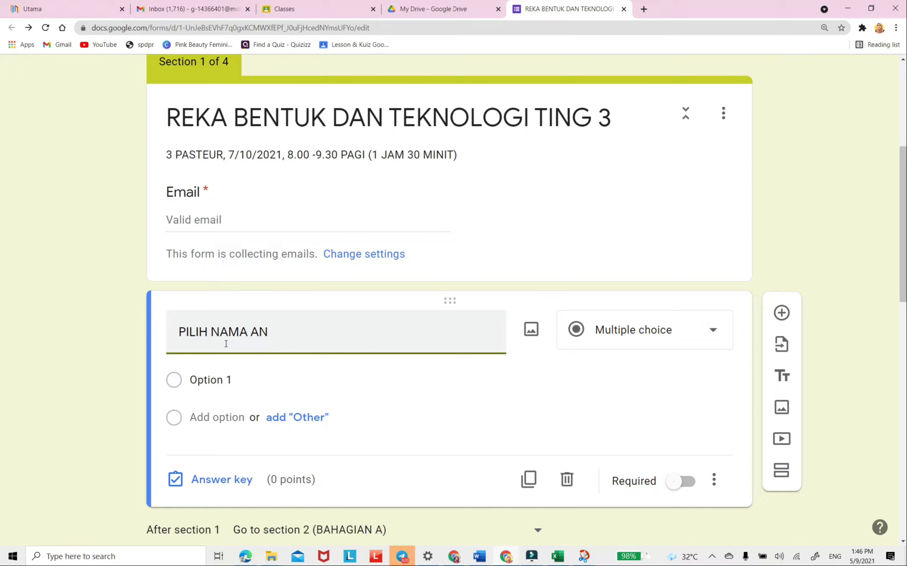
type("DA")
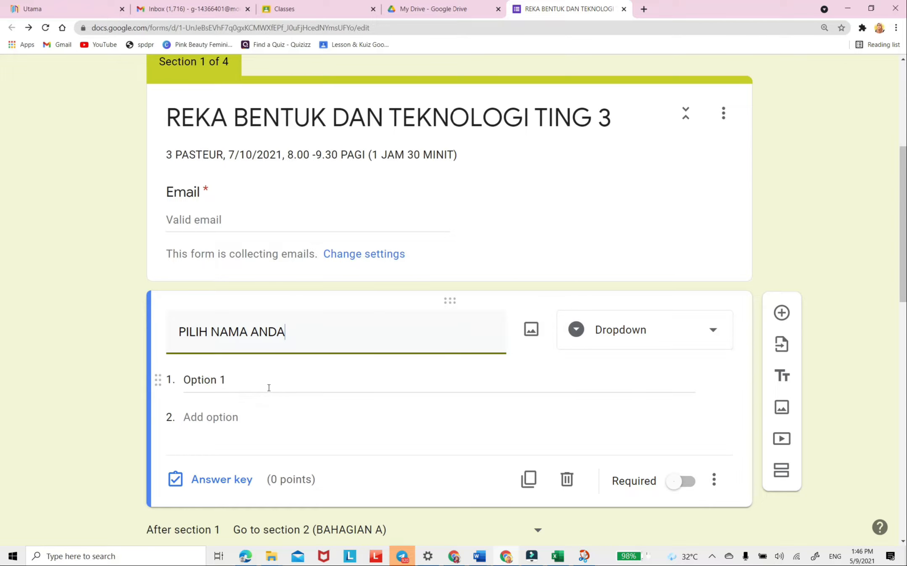
- Switch to the PEREKODAN PBD TING 3 workbook in Excel and copy the pupil names in C16:C34 of the 3 PAS sheet
scroll(269, 388, "down", 1)
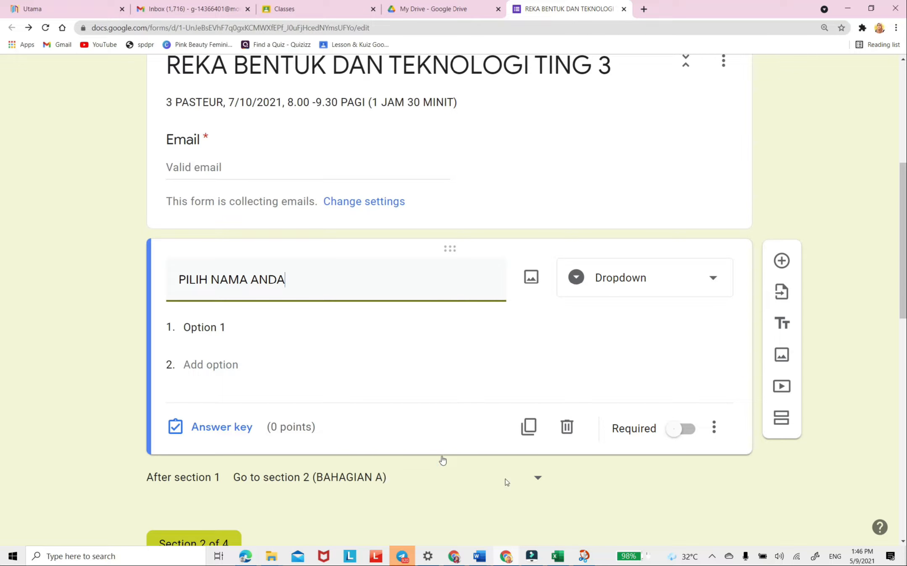
left_click(558, 558)
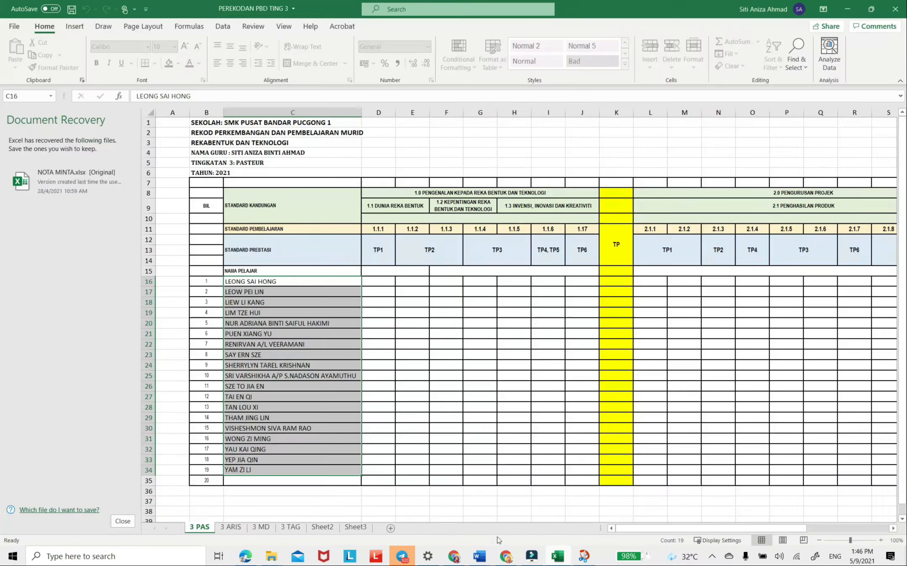
left_click(298, 292)
left_click_drag(294, 280, 299, 291)
mouse_move(302, 465)
left_mouse_down()
mouse_move(302, 480)
mouse_move(302, 469)
left_mouse_up()
right_click(281, 362)
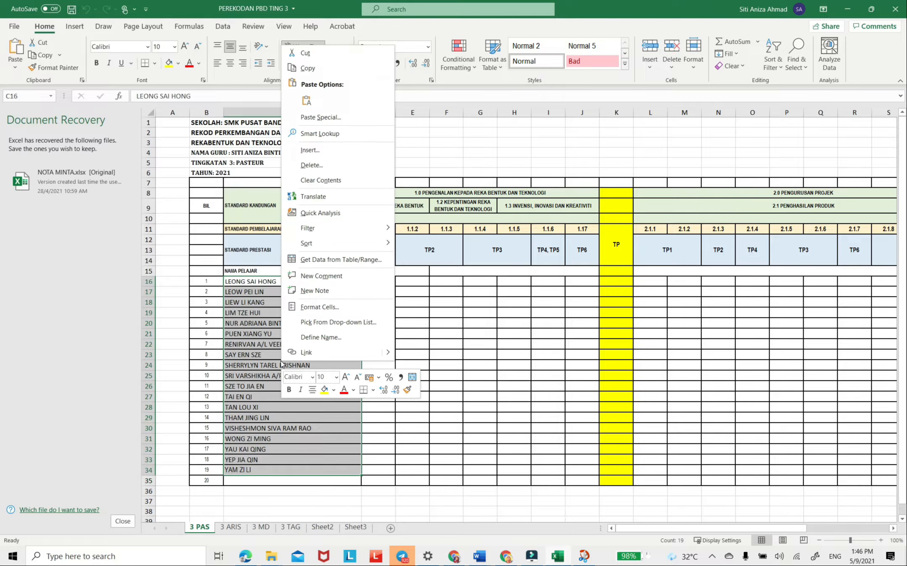
left_click(308, 68)
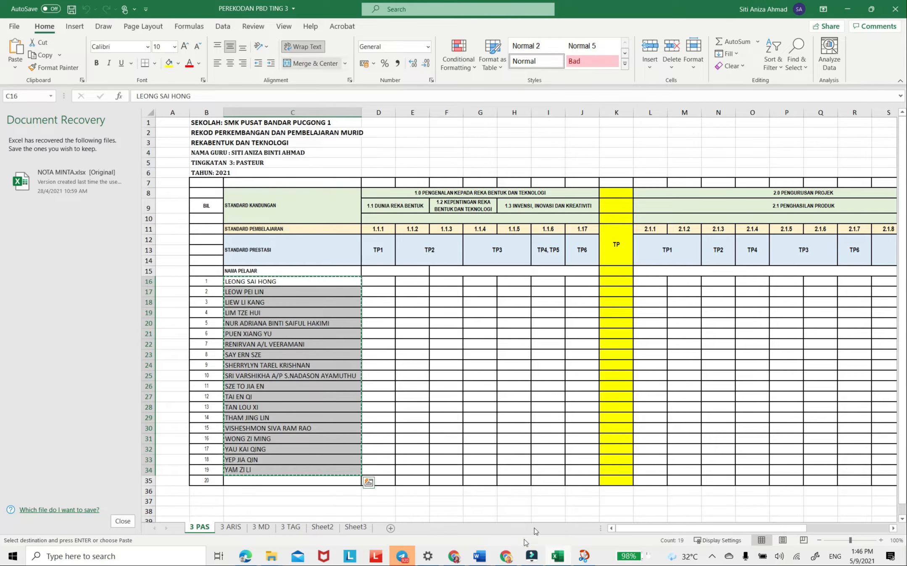
- Return to the form in Chrome and paste the copied pupil names as the options of the "PILIH NAMA ANDA" question
left_click(511, 560)
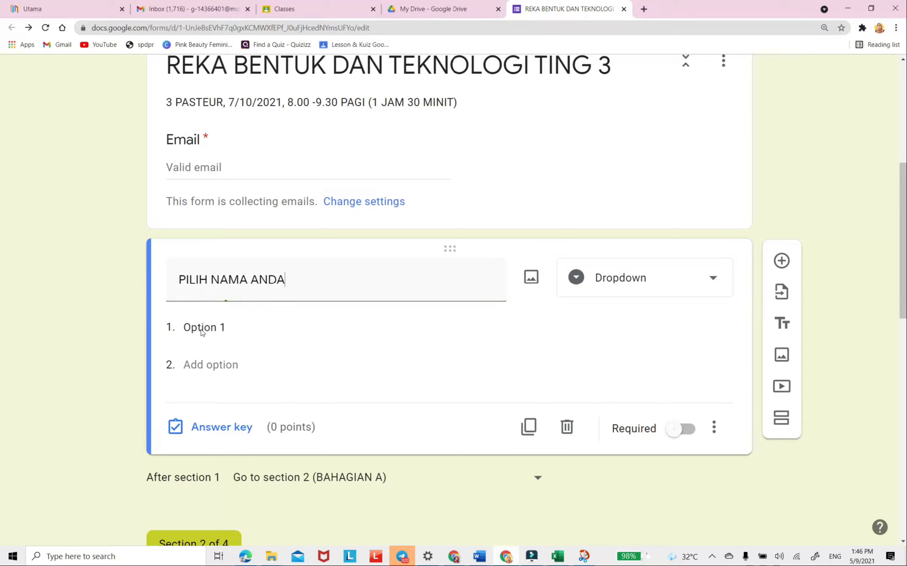
left_click(232, 330)
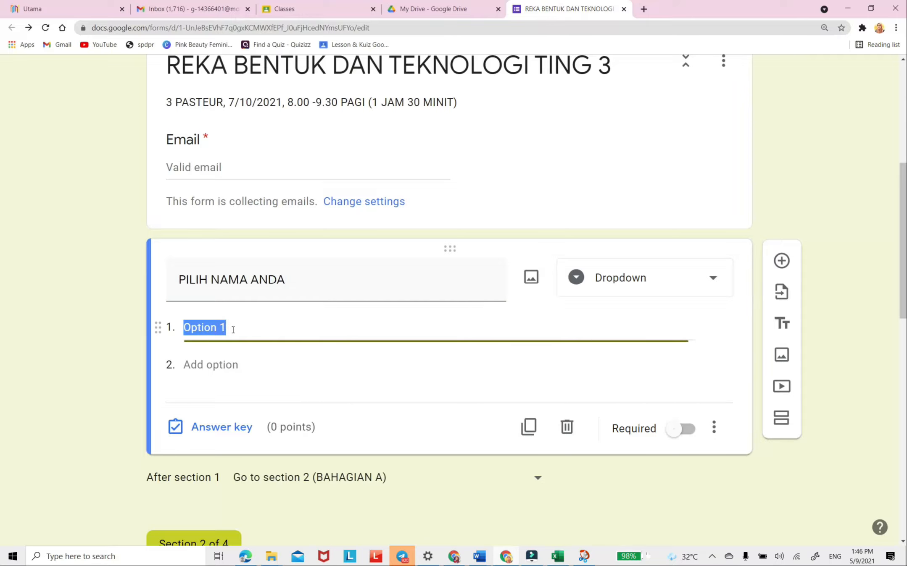
right_click(201, 326)
left_click(229, 379)
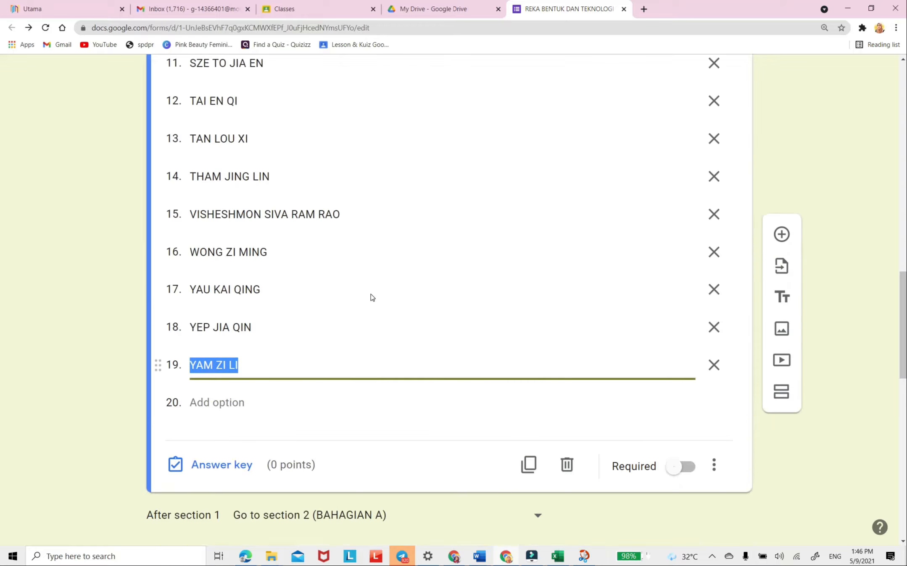
- Review the pasted name options from first to last and reselect Dropdown as the question type
scroll(372, 297, "up", 10)
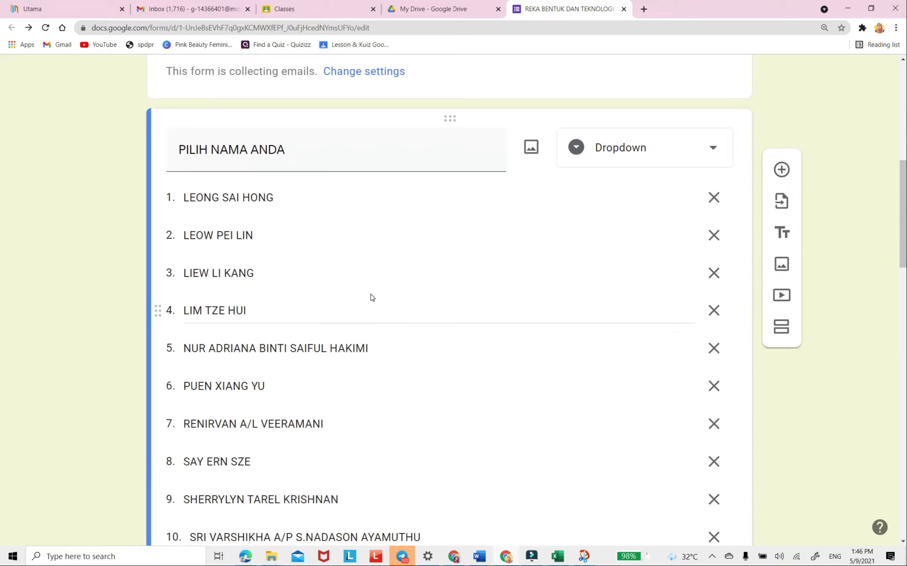
scroll(372, 298, "down", 10)
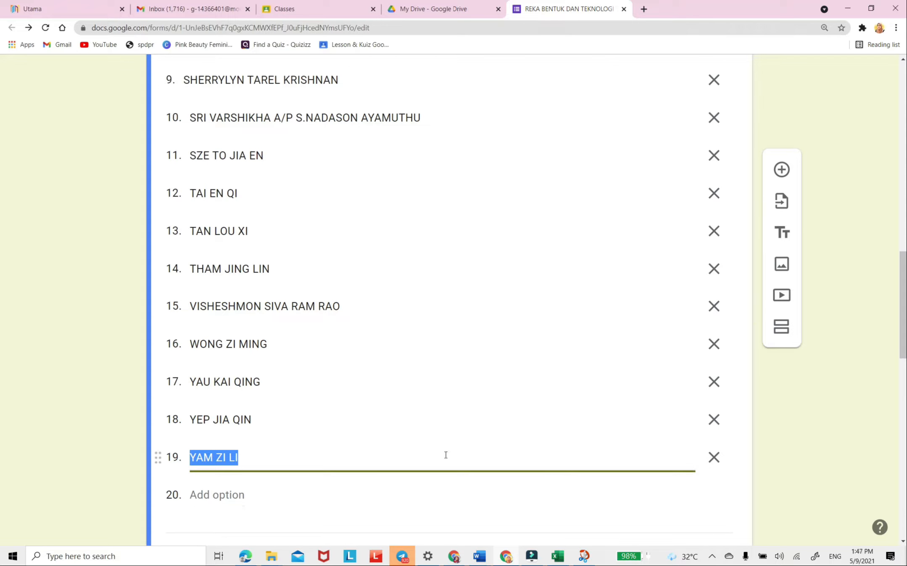
scroll(446, 455, "up", 10)
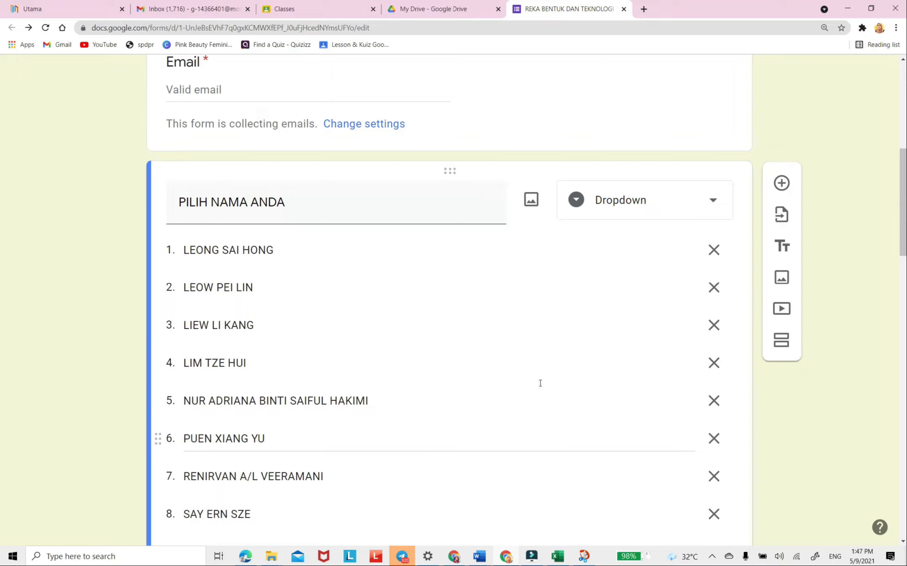
left_click(710, 205)
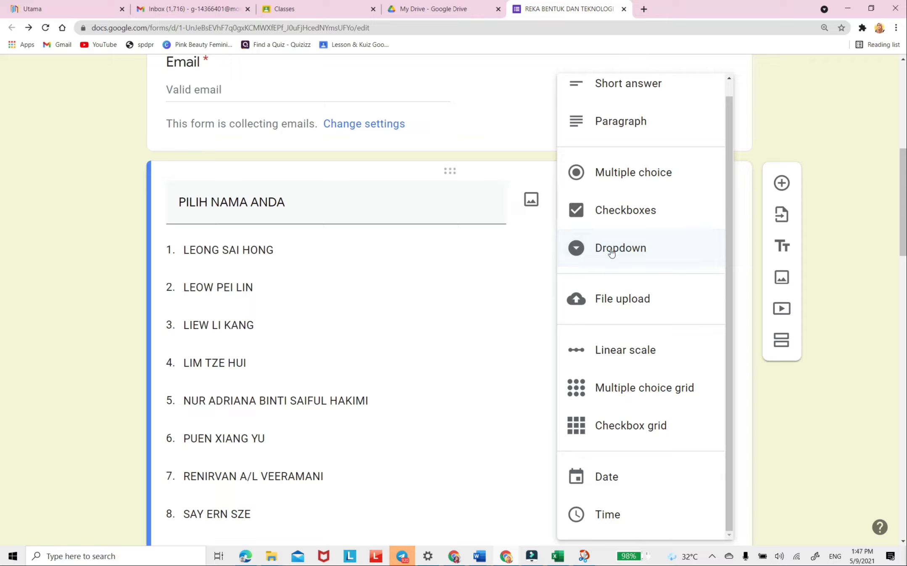
left_click(611, 252)
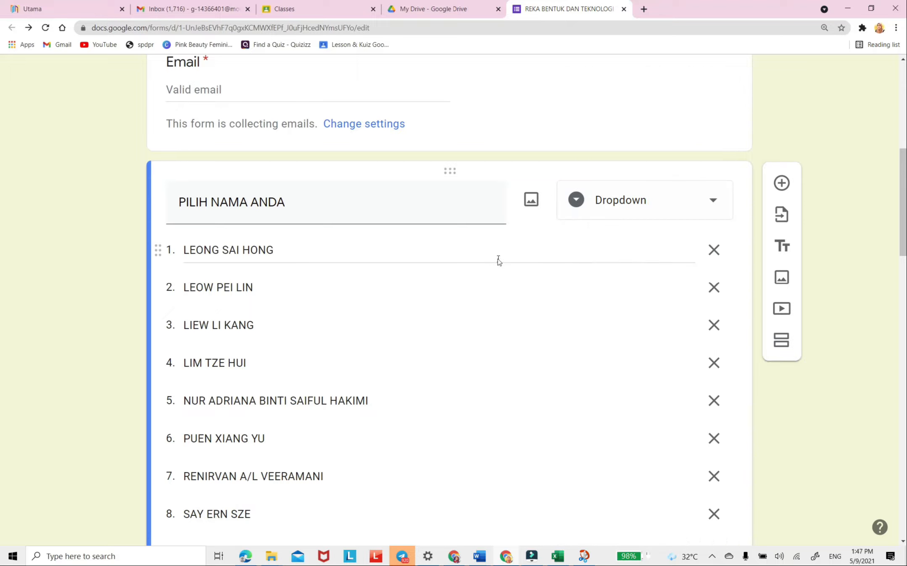
- Make the "PILIH NAMA ANDA" question required
scroll(498, 259, "down", 10)
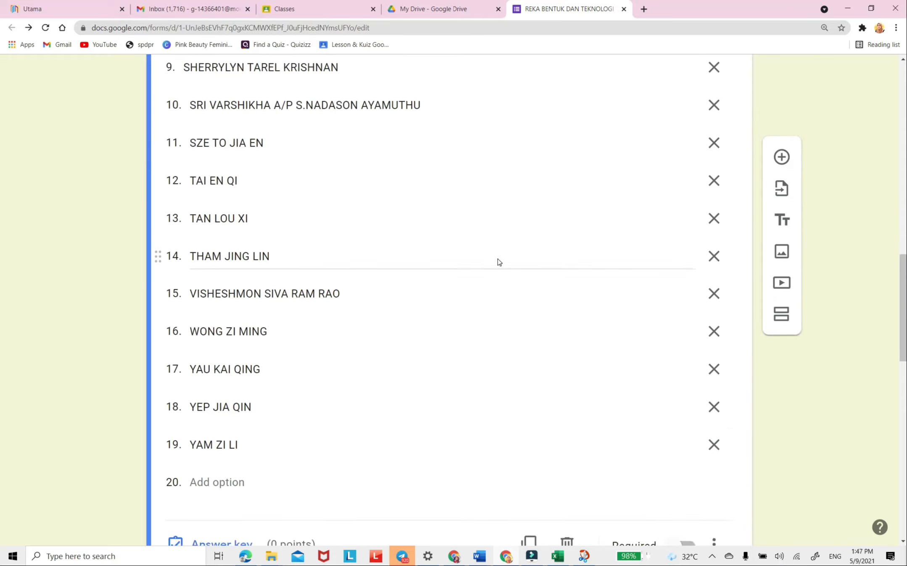
scroll(499, 261, "down", 2)
left_click(688, 455)
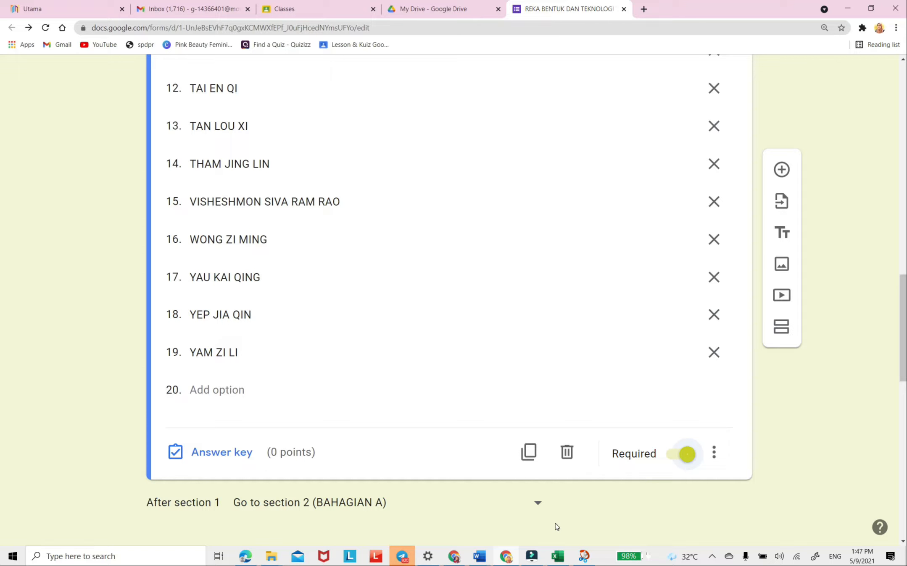
- Set the navigation after section 1 to "Go to section 2 (BAHAGIAN A)"
key("ctrl+minus")
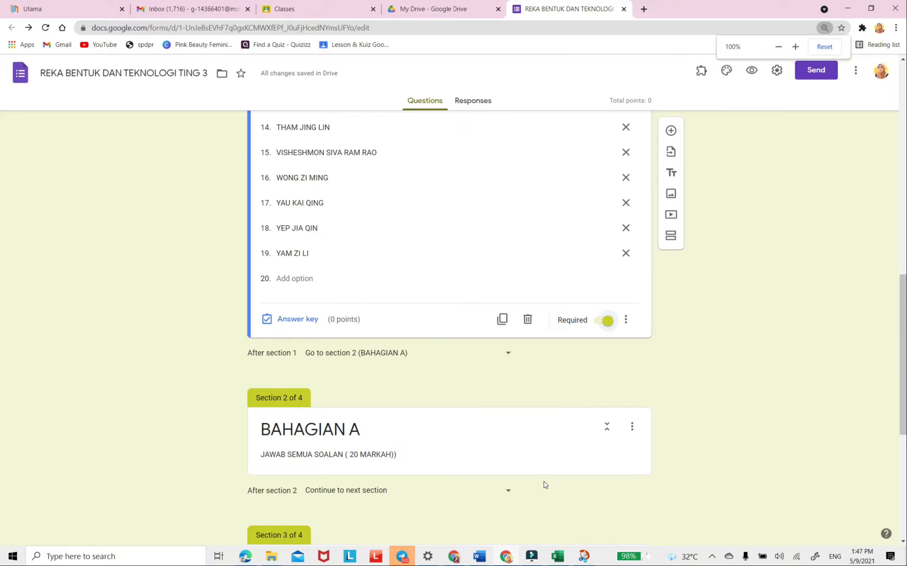
key("ctrl+plus")
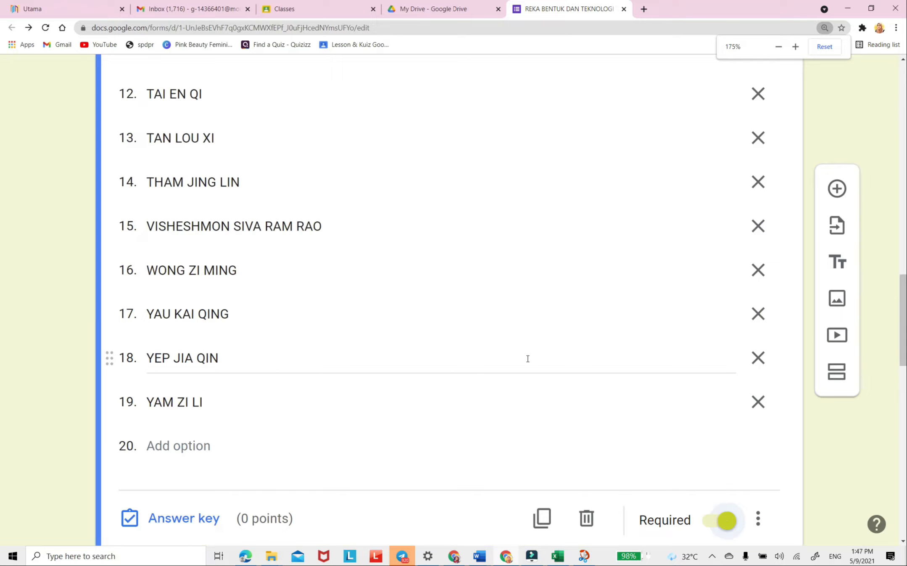
scroll(528, 359, "down", 3)
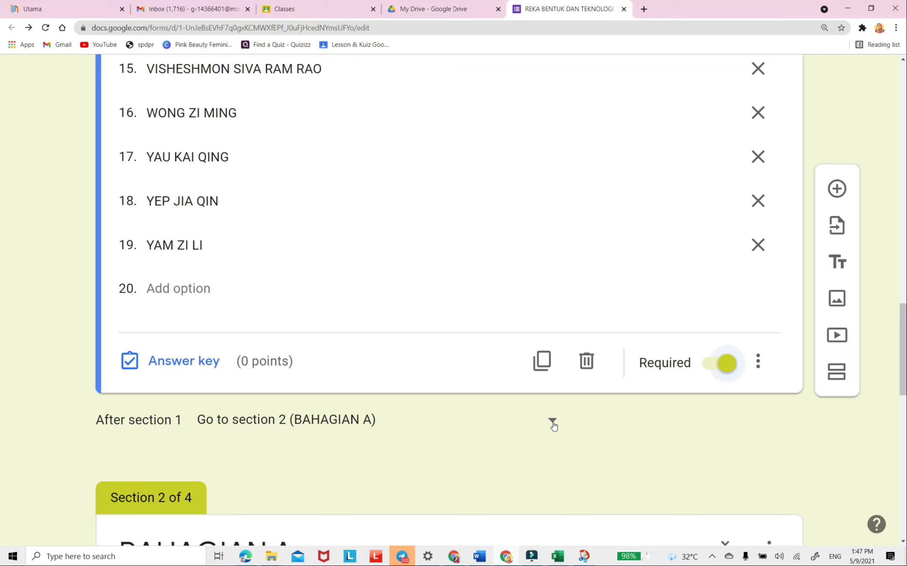
left_click(553, 421)
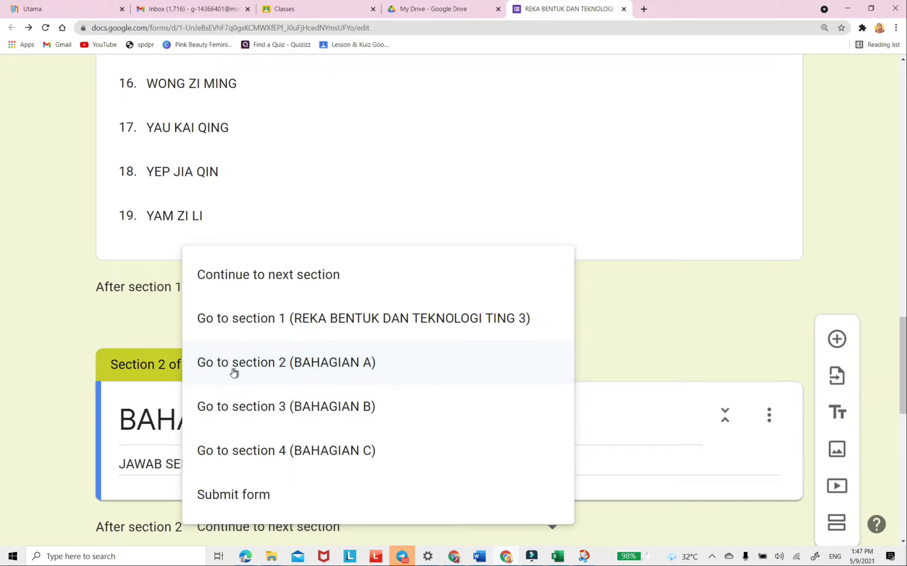
left_click(385, 368)
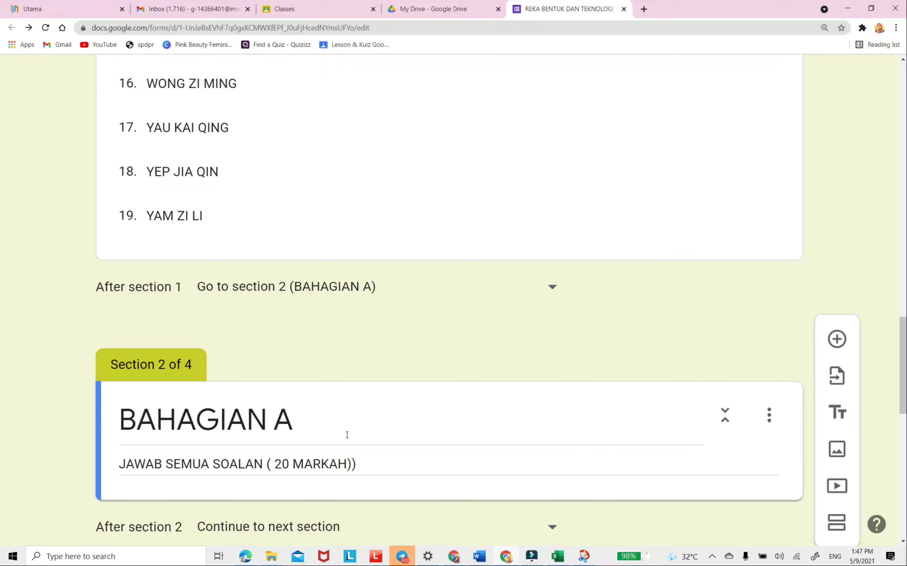
- Add a new question to the BAHAGIAN A section, keeping Multiple choice as its type
scroll(337, 420, "down", 3)
scroll(334, 390, "up", 2)
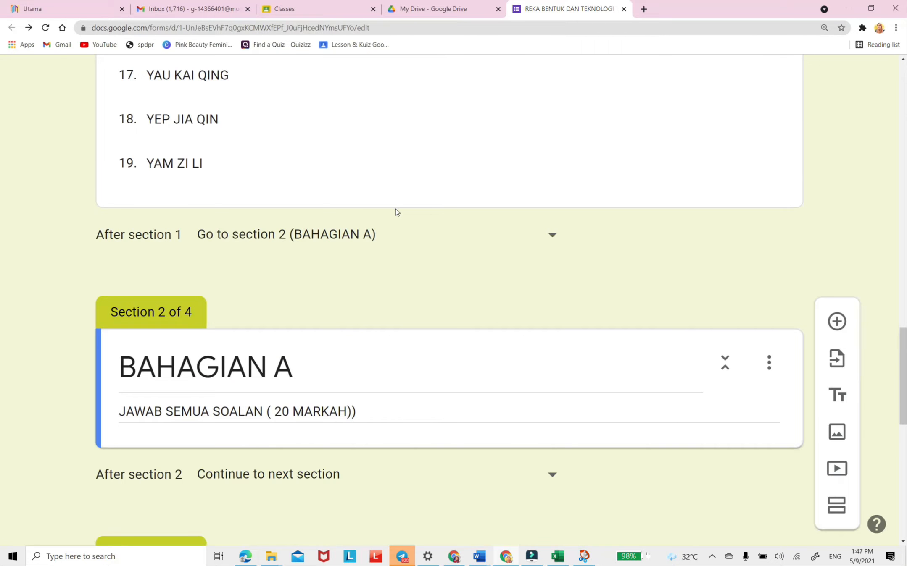
scroll(394, 215, "up", 15)
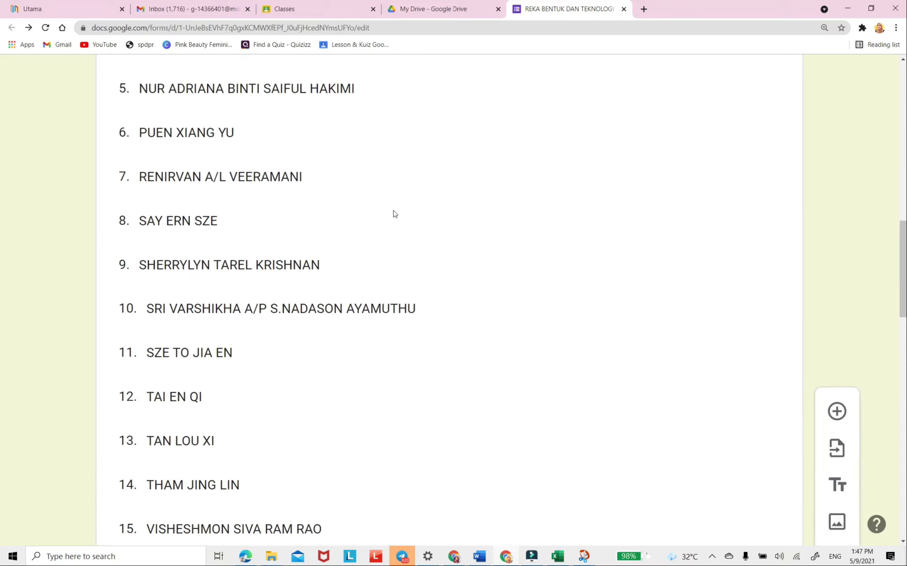
scroll(394, 214, "down", 14)
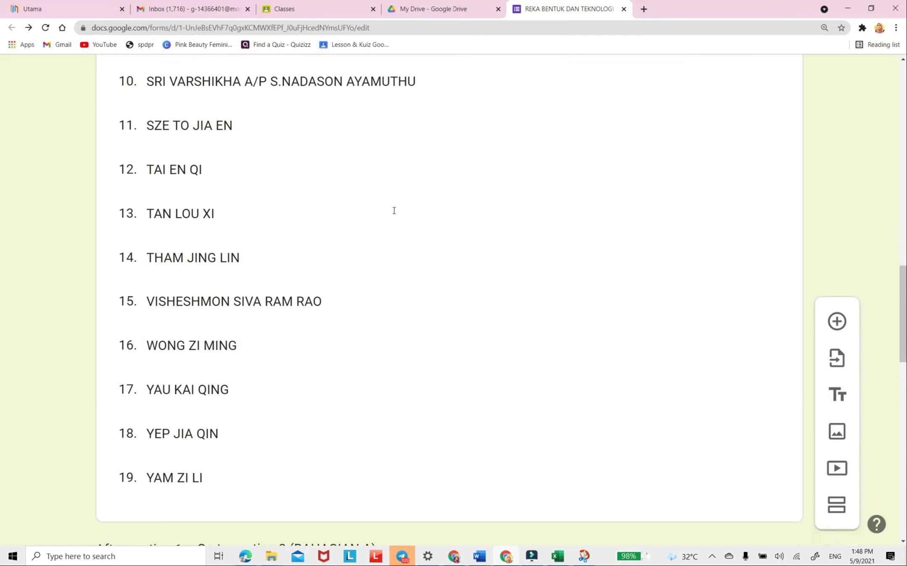
scroll(394, 212, "down", 3)
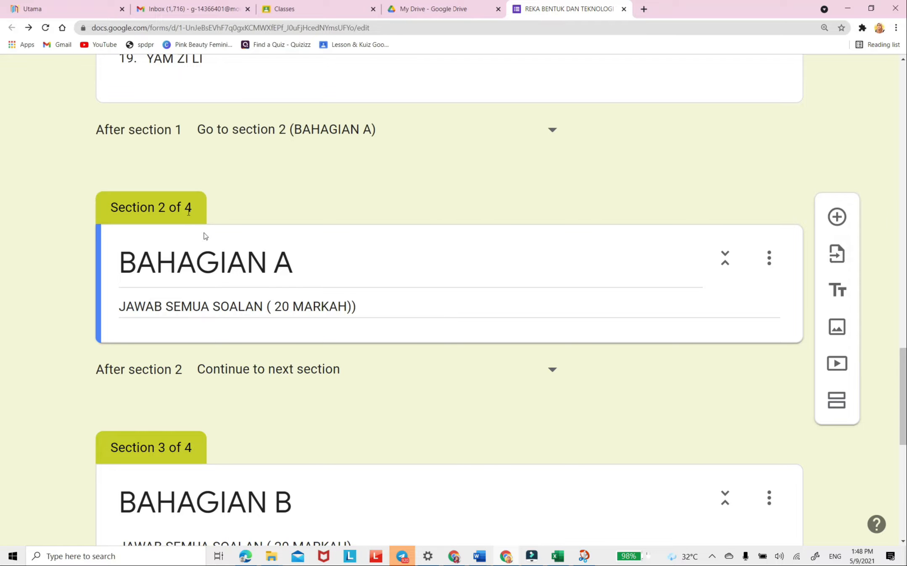
left_click(226, 257)
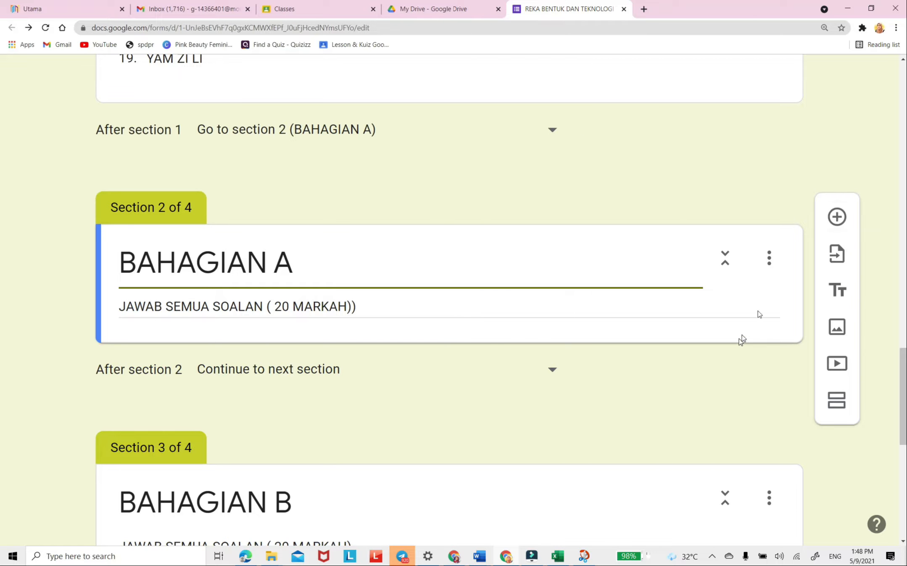
left_click(838, 218)
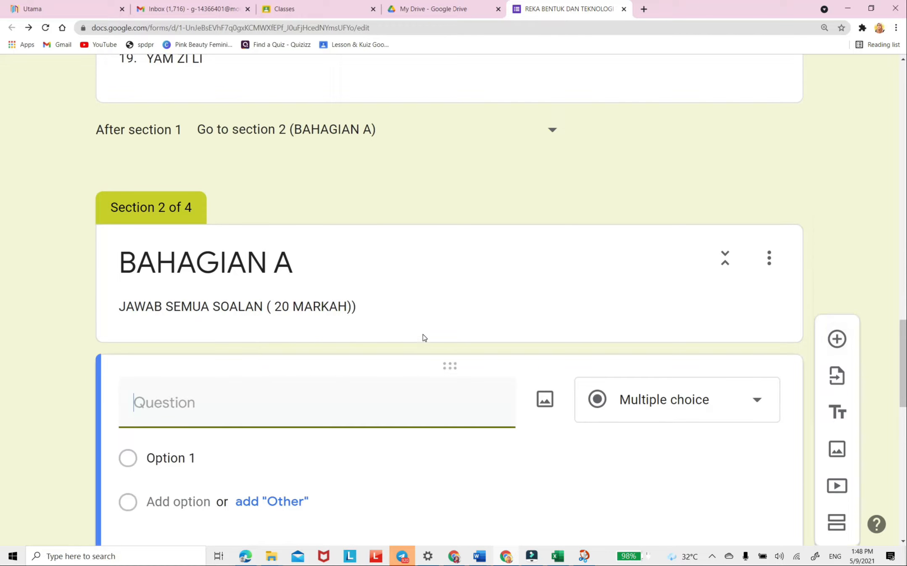
scroll(424, 338, "down", 3)
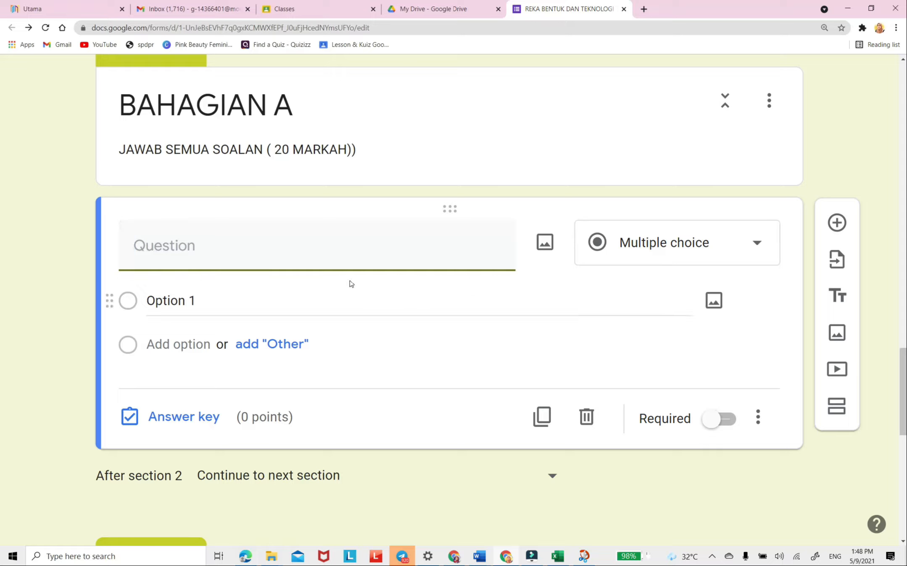
left_click(759, 248)
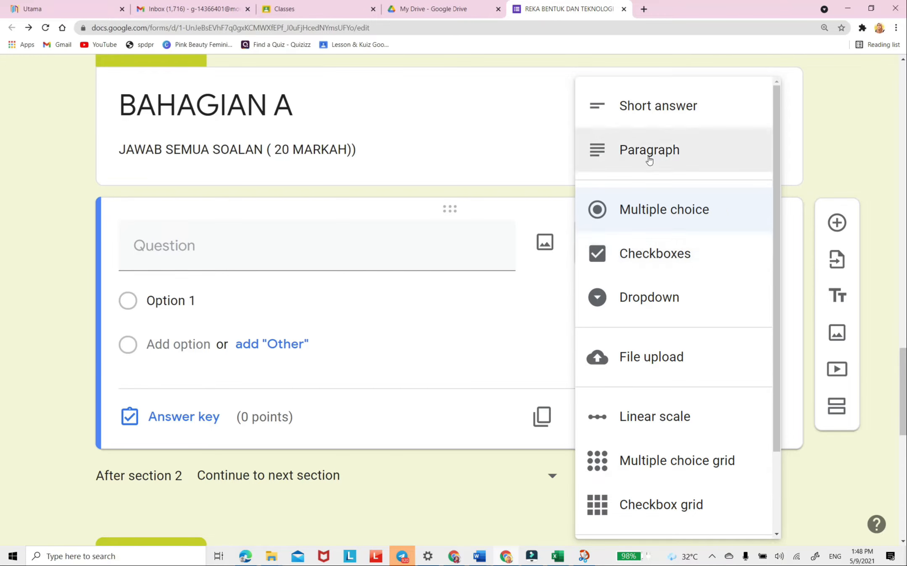
left_click(439, 360)
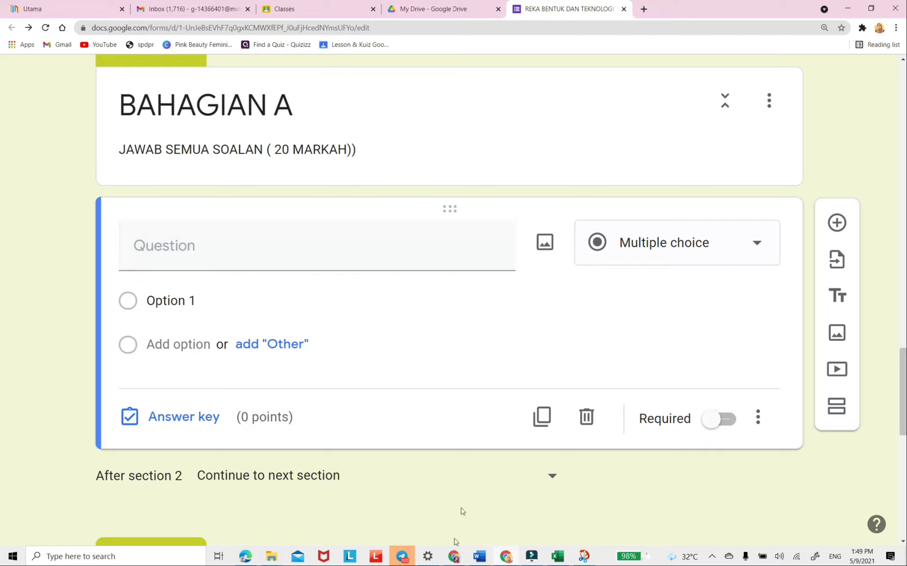
- Switch to the Pecutan RBT Bahagian A 2019 document in Word and copy the opening sentence of question 1 above the chair picture
mouse_move(481, 563)
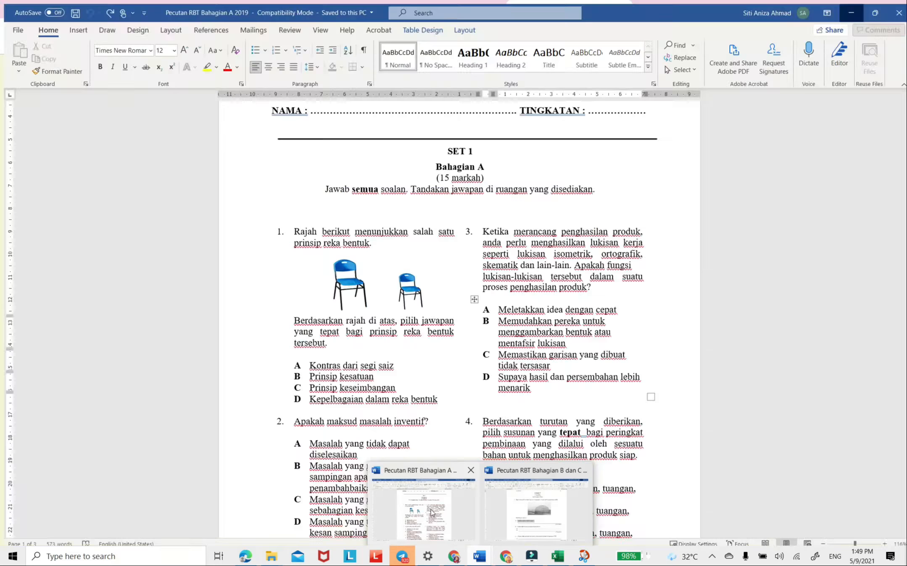
left_click(423, 507)
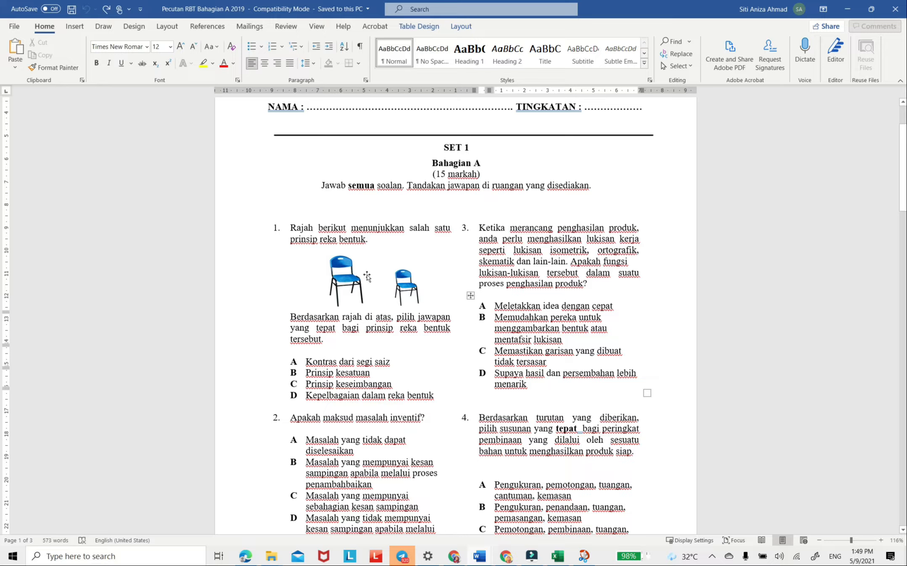
left_click_drag(290, 227, 375, 241)
right_click(341, 238)
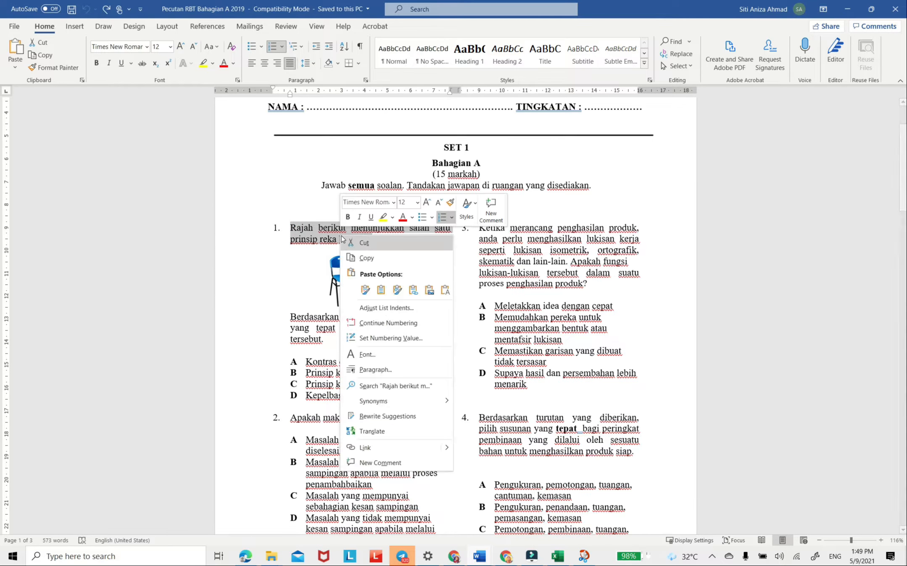
left_click(363, 262)
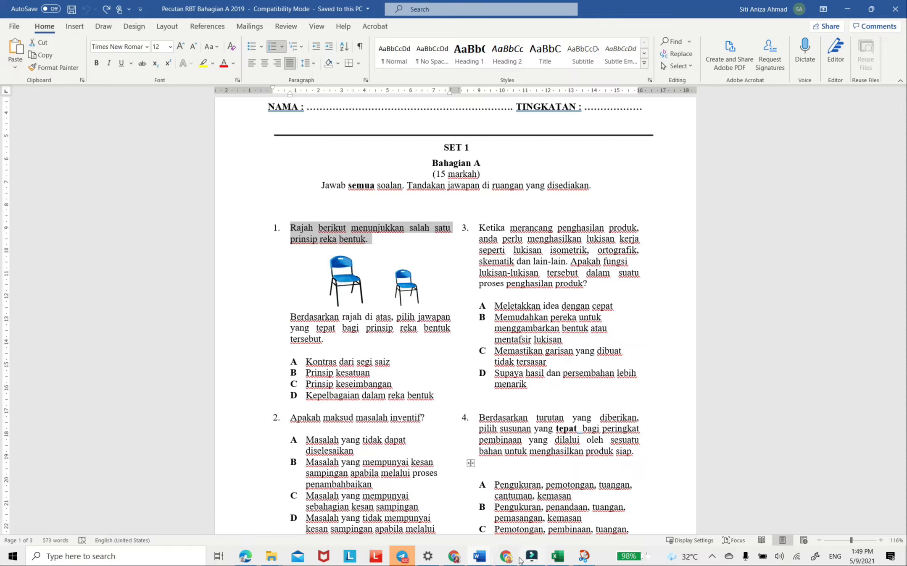
- Return to the form in Chrome, paste the sentence as the new question's text and close the wide gap after "1."
left_click(505, 557)
right_click(155, 244)
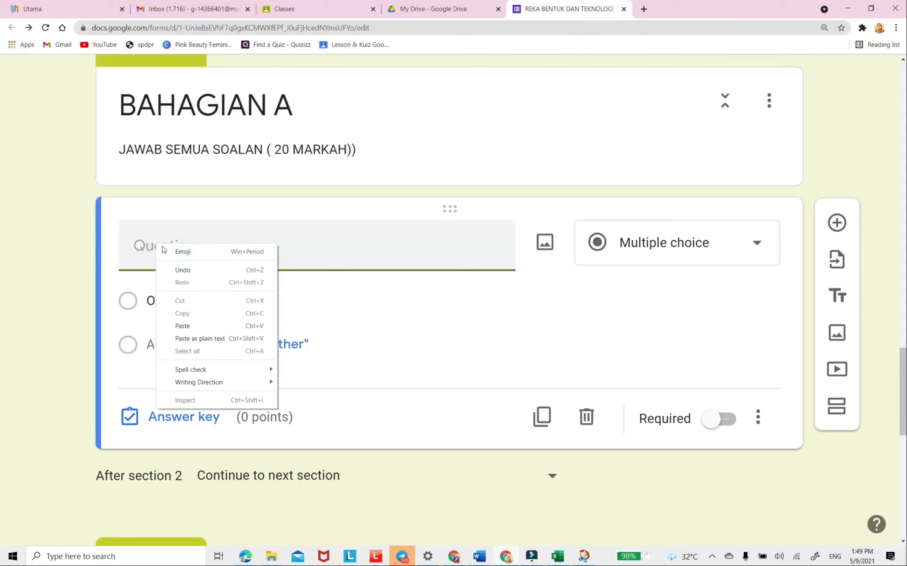
left_click(194, 324)
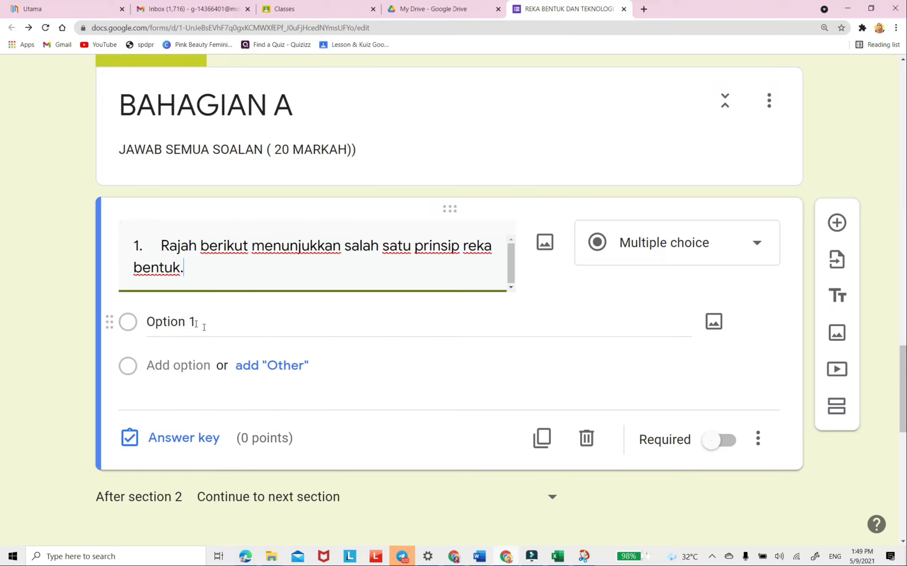
left_click(161, 245)
key("BackSpace")
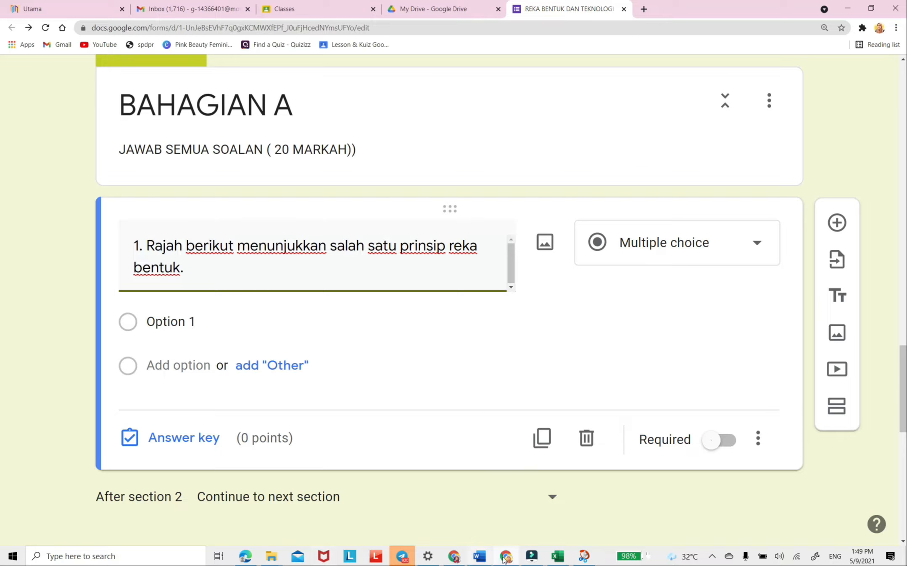
- Switch to the Bahagian A document in Word and copy question 1's sentence below the picture, beginning "Berdasarkan rajah di atas"
left_click(479, 557)
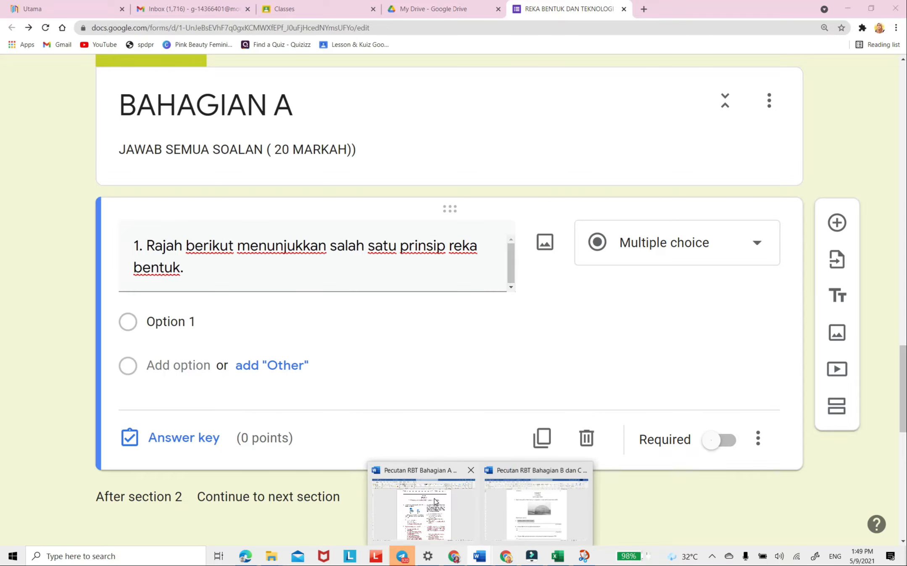
left_click(435, 500)
left_click_drag(291, 319, 348, 342)
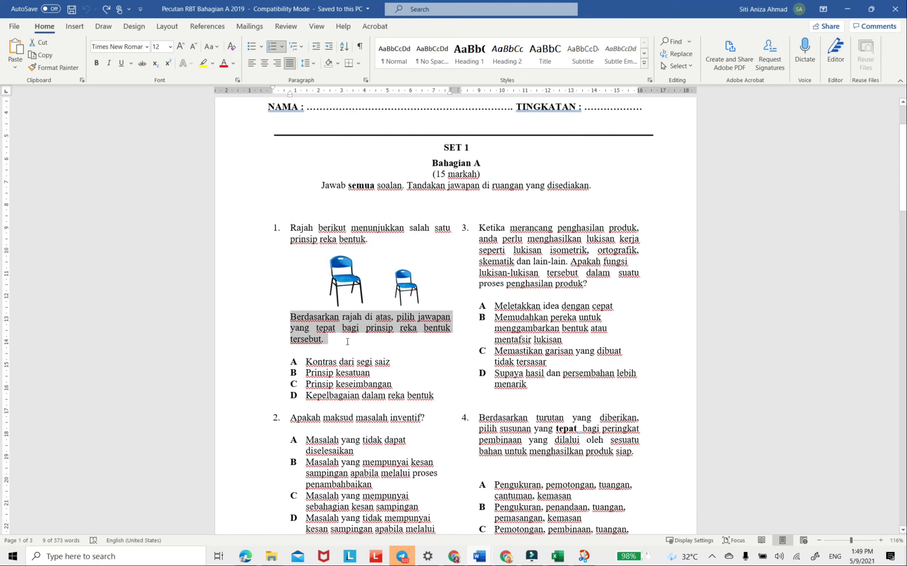
right_click(309, 331)
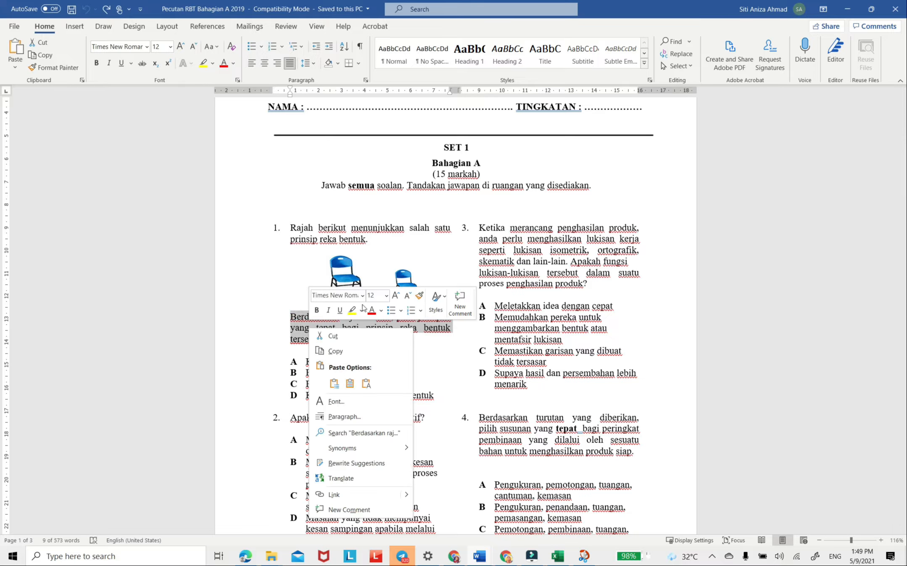
left_click(336, 352)
- Return to the form in Chrome and paste the copied sentence at the end of the question 1 text
left_click(505, 556)
left_click(230, 276)
right_click(231, 276)
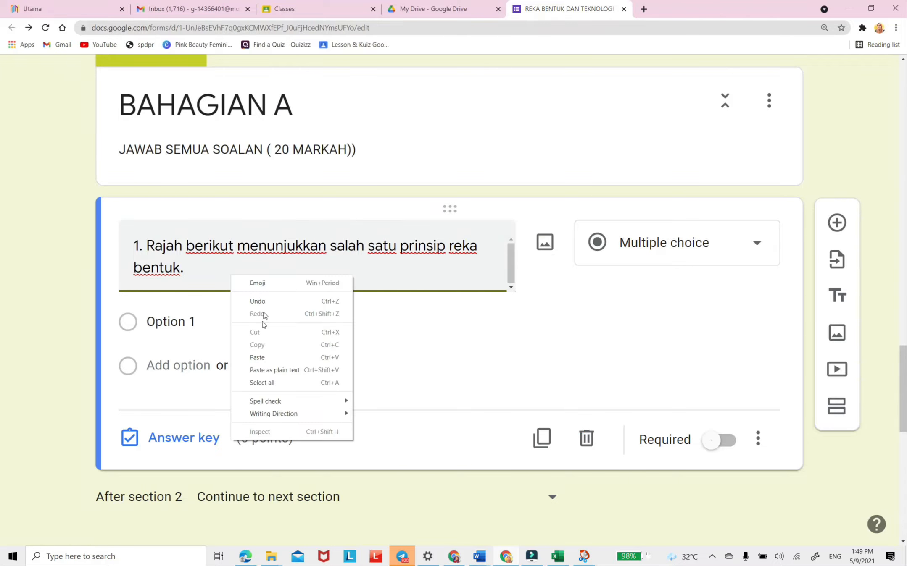
left_click(260, 358)
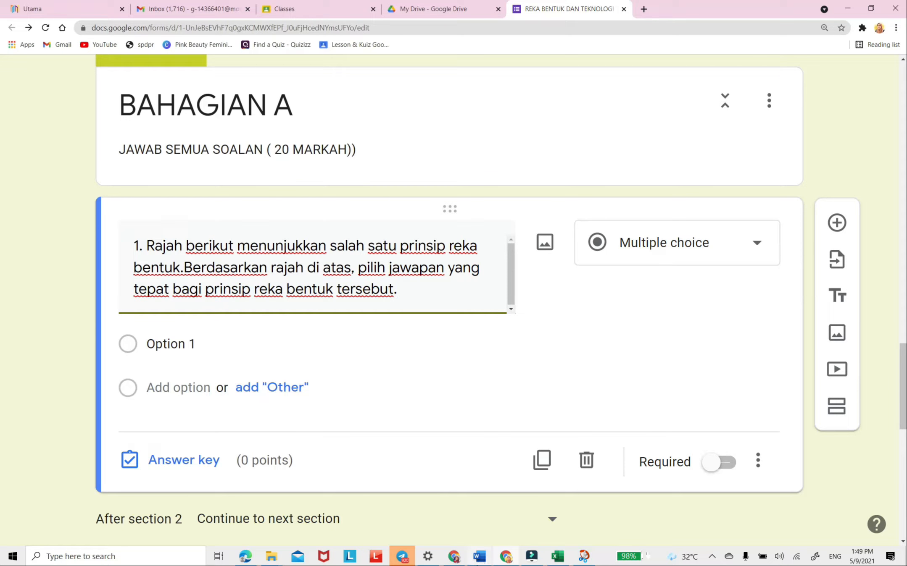
- Switch to the Bahagian A document in Word and copy the answer choices A to D of question 1
mouse_move(479, 556)
left_click(405, 531)
left_click(405, 397)
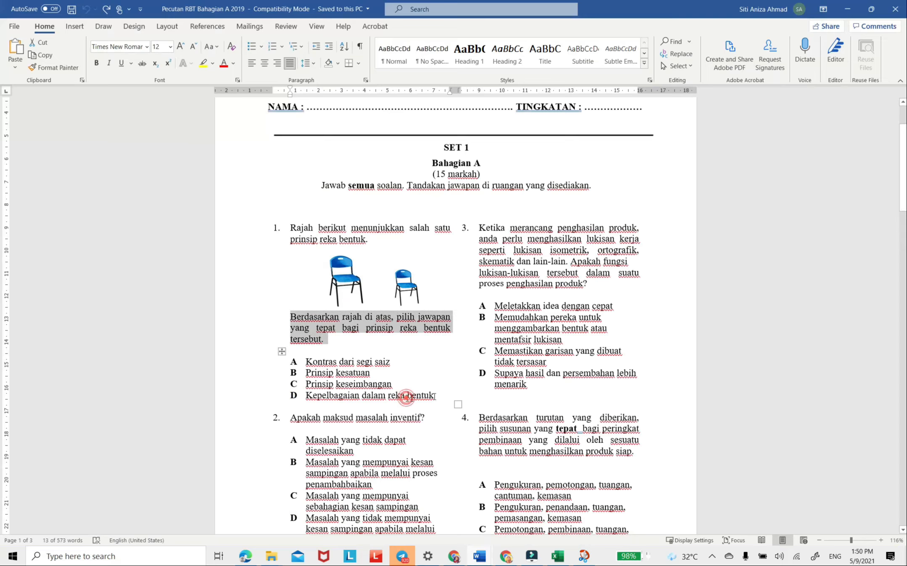
left_click(288, 363)
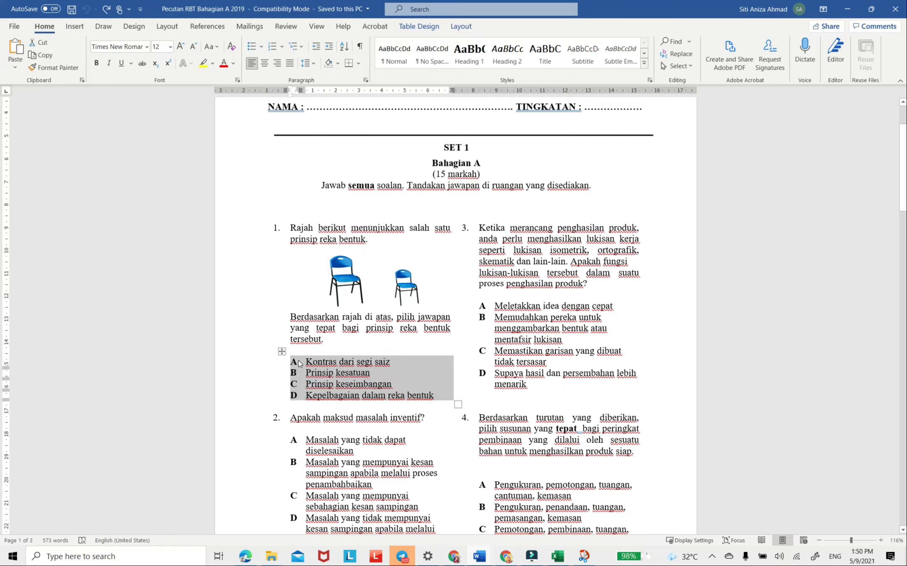
right_click(299, 363)
left_click(343, 171)
left_click(484, 558)
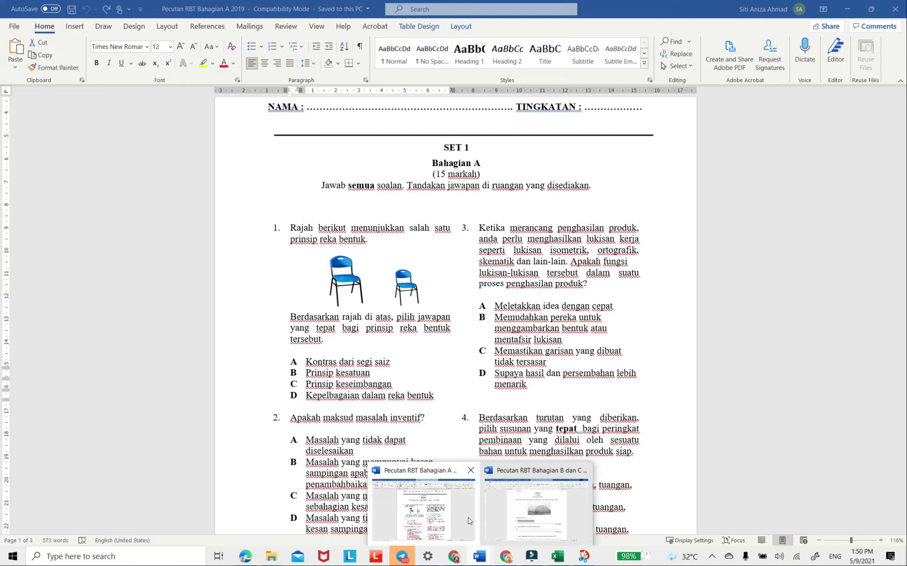
- Return to the form in Chrome, paste answers A to D as question 1's options and reselect Multiple choice as its type
left_click(506, 557)
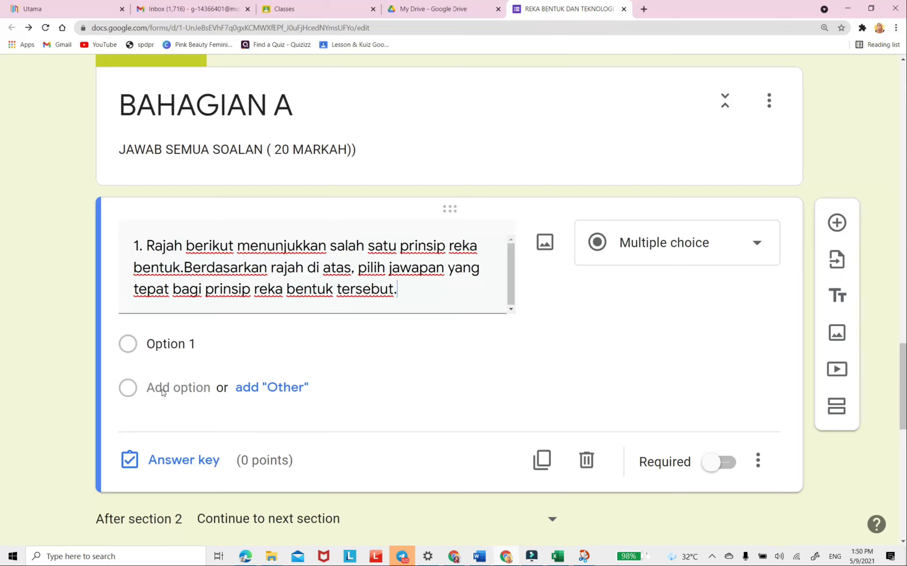
left_click(153, 342)
right_click(153, 343)
left_click(192, 394)
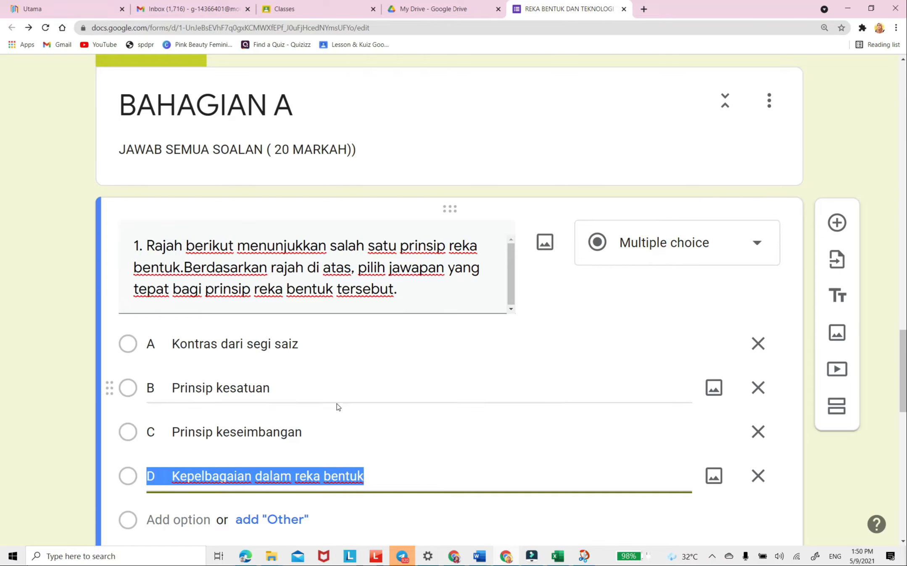
scroll(720, 161, "down", 2)
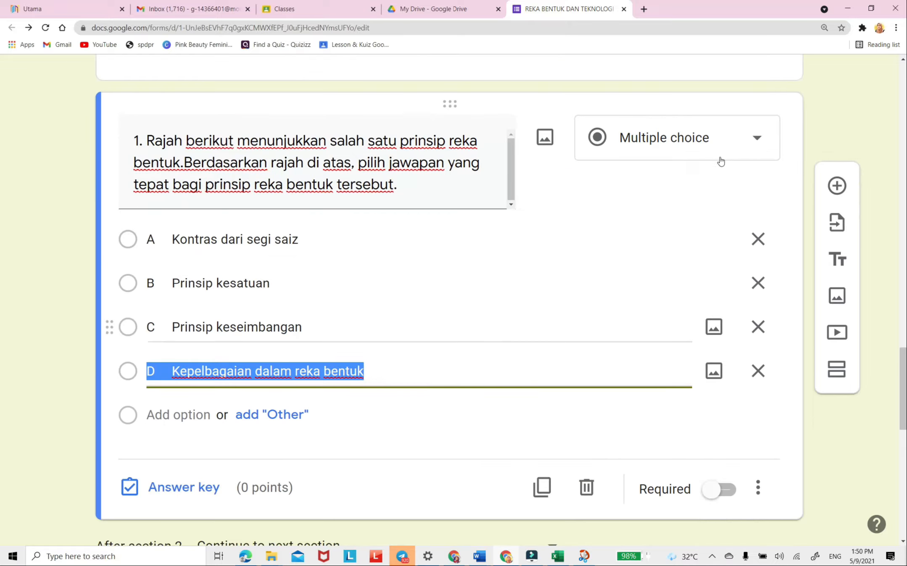
left_click(758, 143)
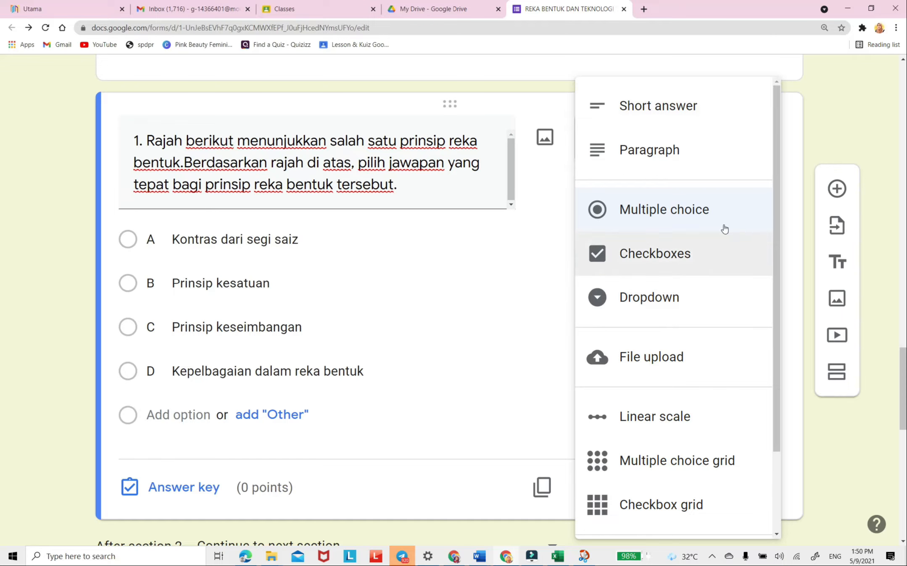
left_click(692, 214)
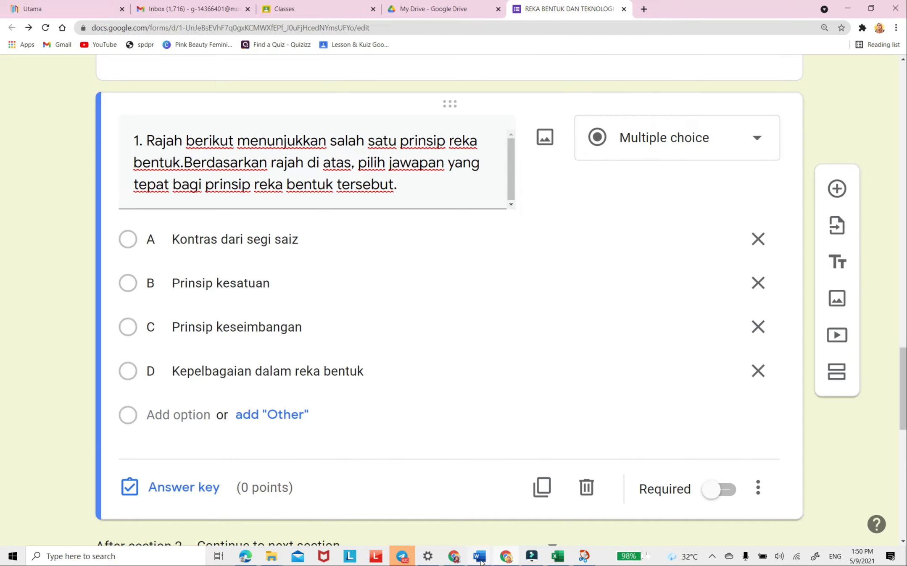
- Check question 1's picture in the Bahagian A Word document, return to Chrome and add the SALAN 1 image from Desktop's PENTAKSIRAN PDPR folder to question 1
mouse_move(480, 562)
left_click(426, 517)
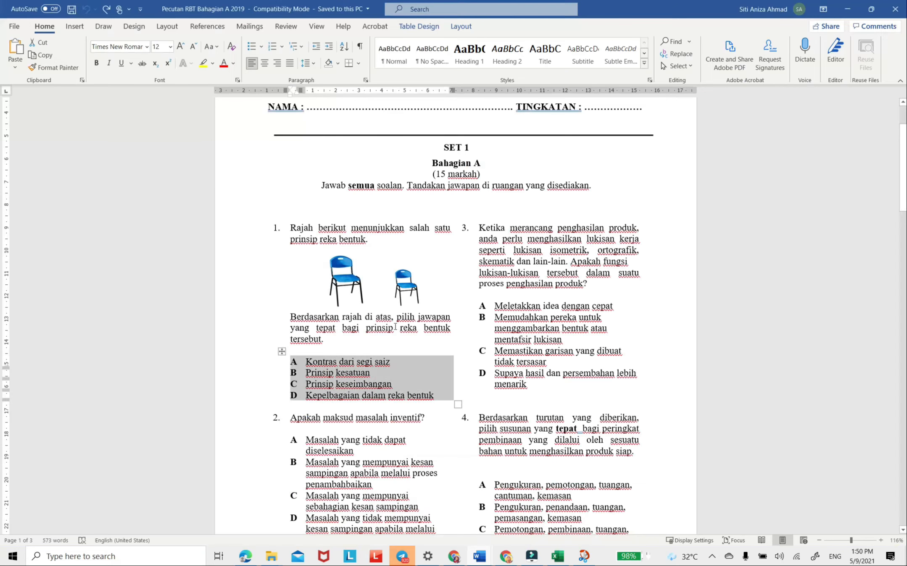
scroll(401, 283, "up", 1)
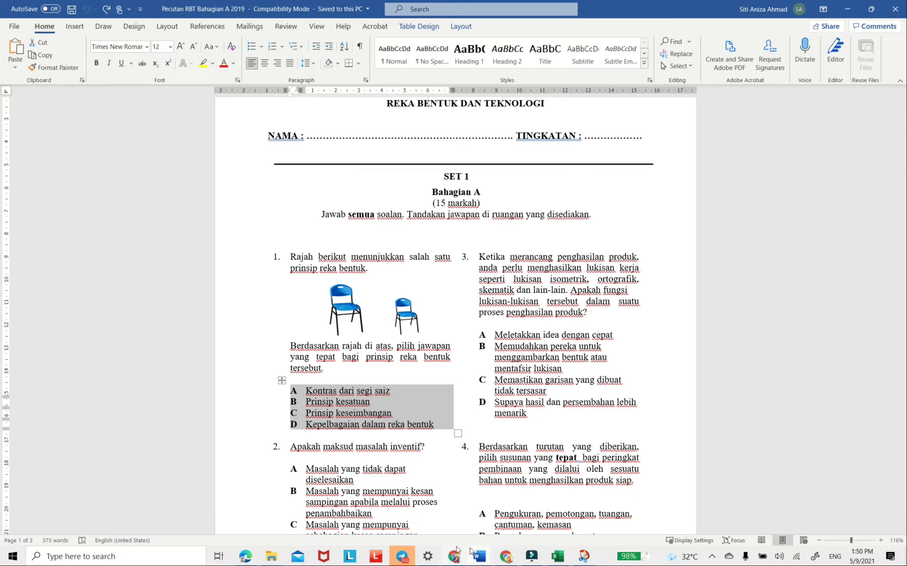
left_click(508, 559)
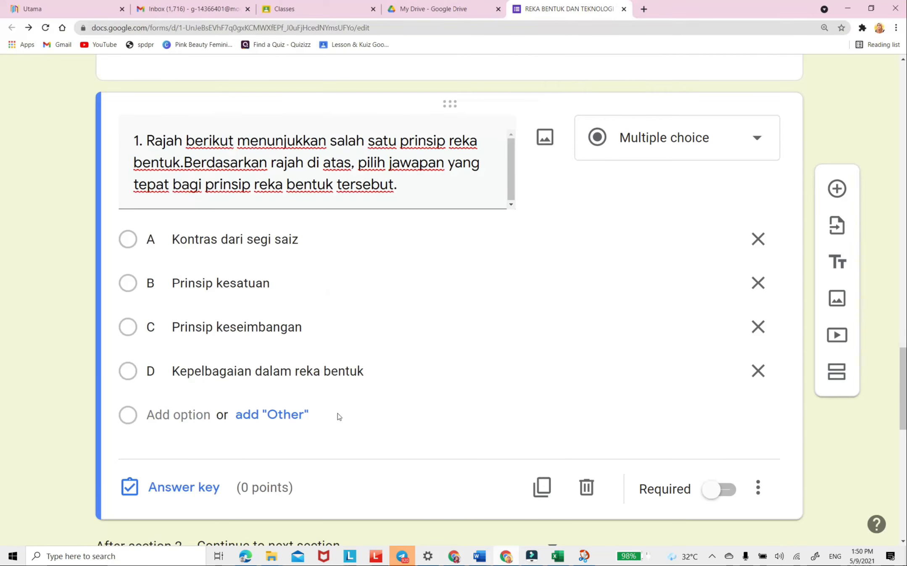
left_click(545, 142)
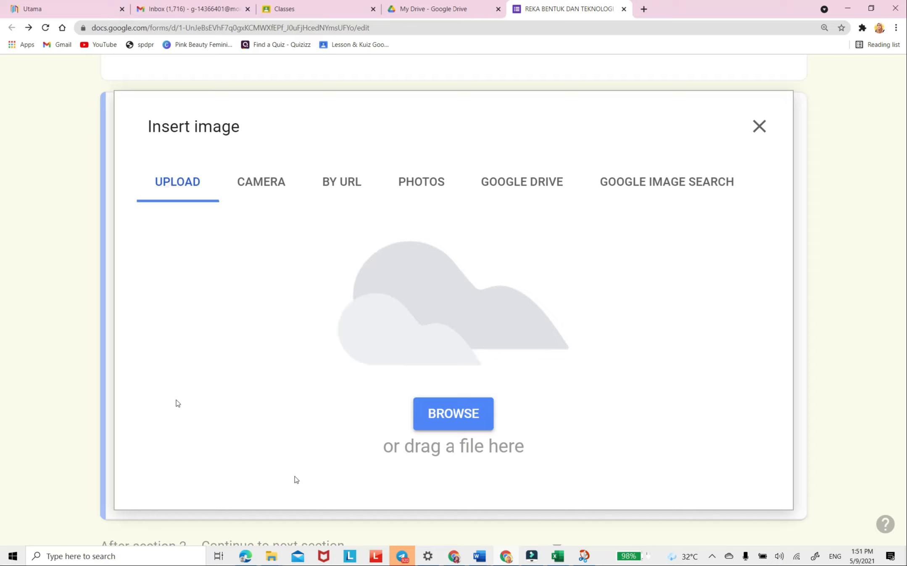
left_click(455, 422)
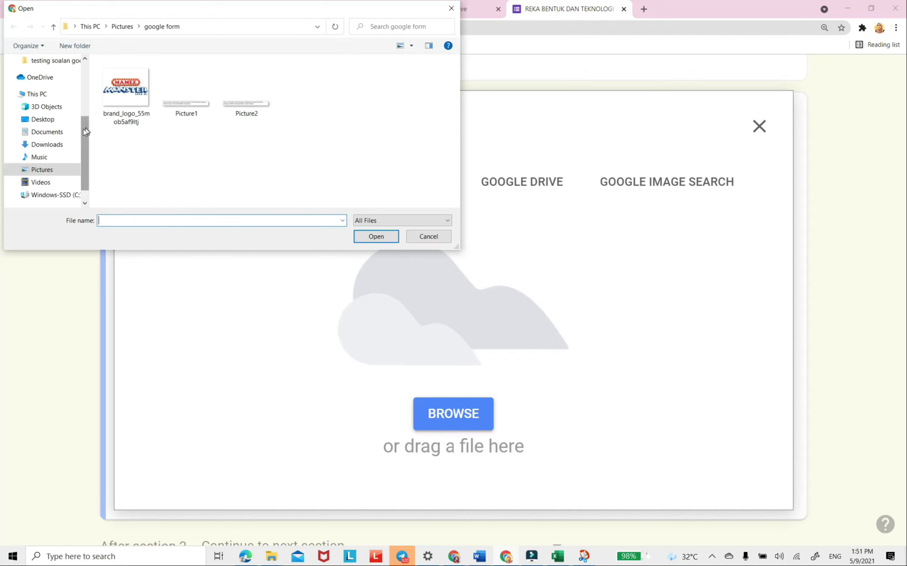
scroll(84, 129, "up", 5)
left_click(39, 82)
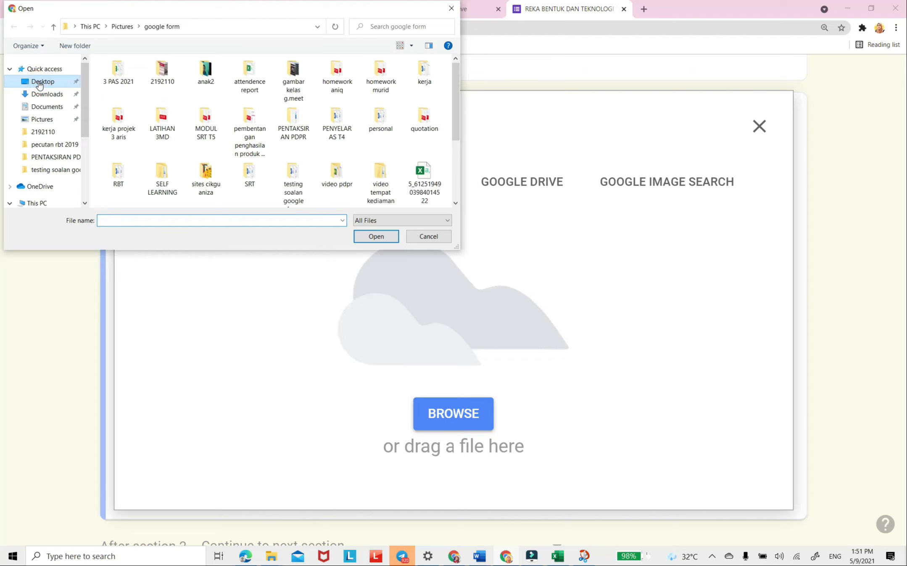
double_click(290, 126)
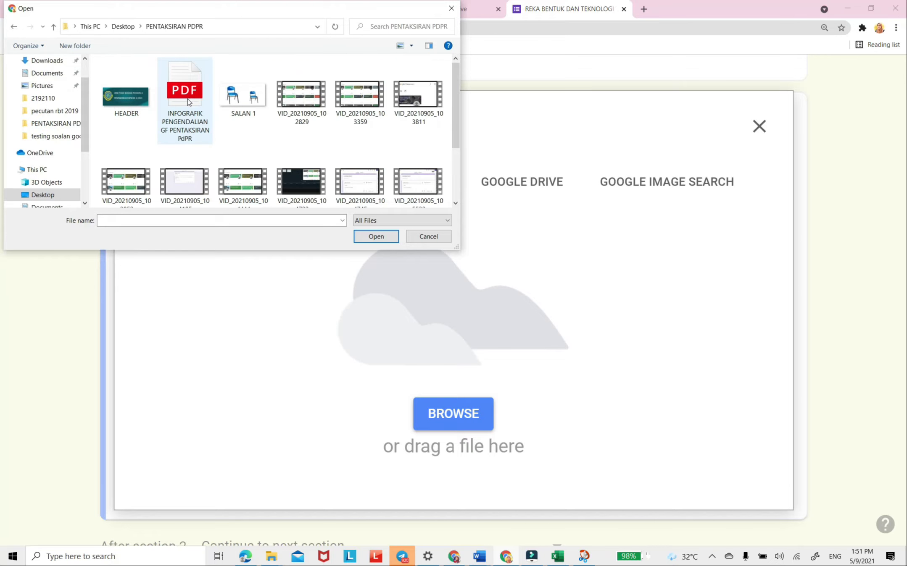
left_click(248, 114)
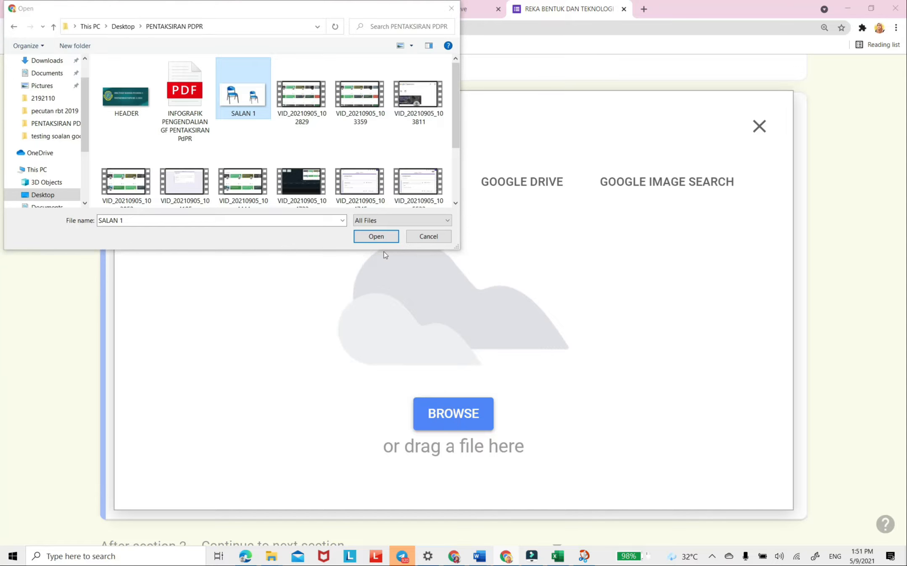
left_click(375, 236)
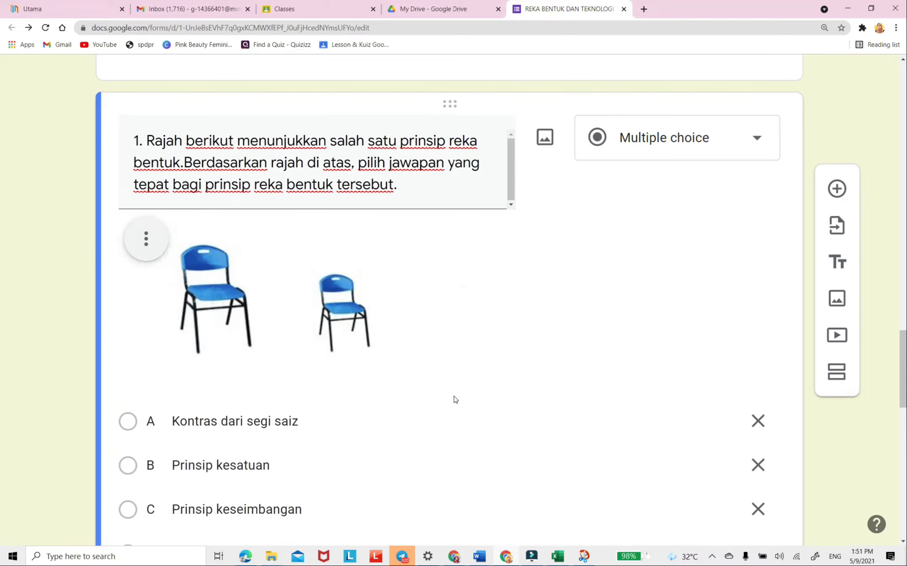
- Add the missing space between "bentuk." and "Berdasarkan" in question 1's text
scroll(481, 436, "down", 5)
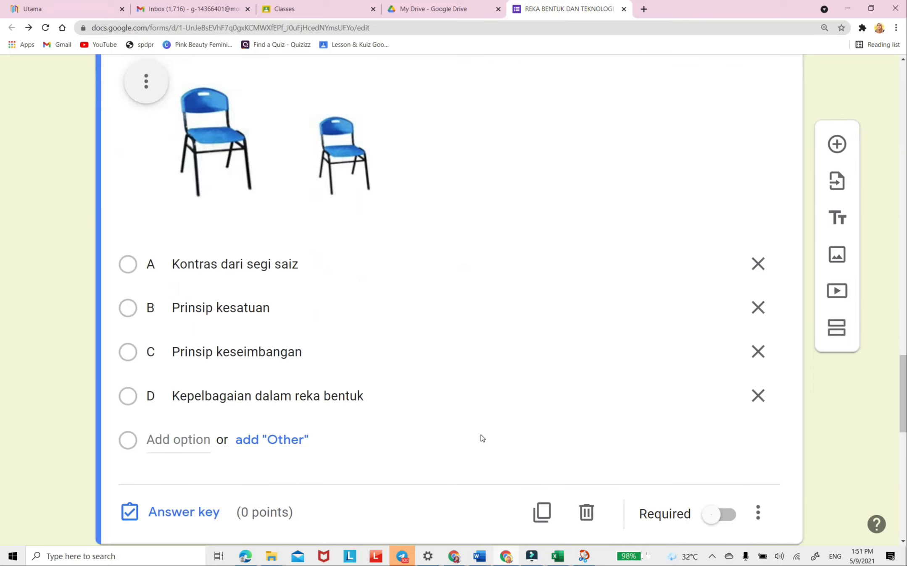
scroll(466, 440, "down", 2)
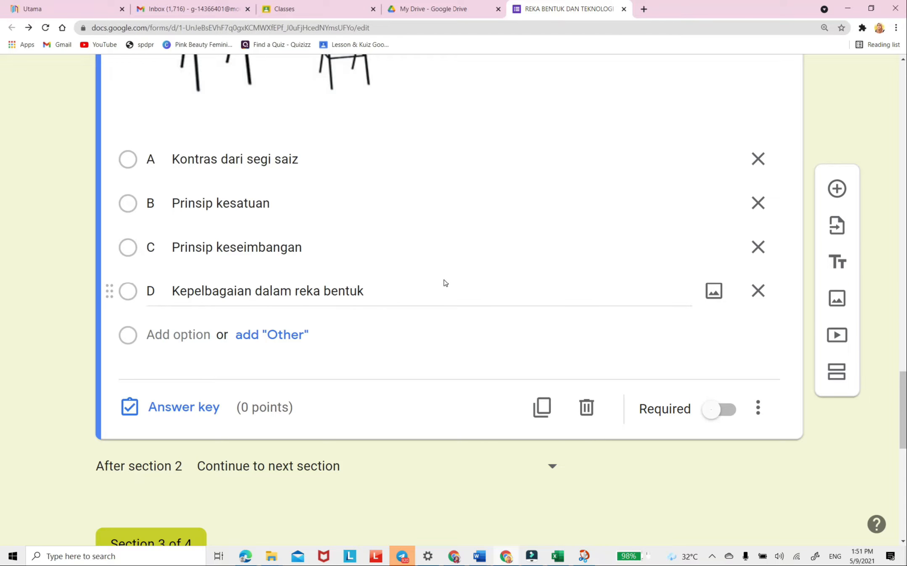
scroll(445, 282, "up", 4)
scroll(155, 222, "up", 4)
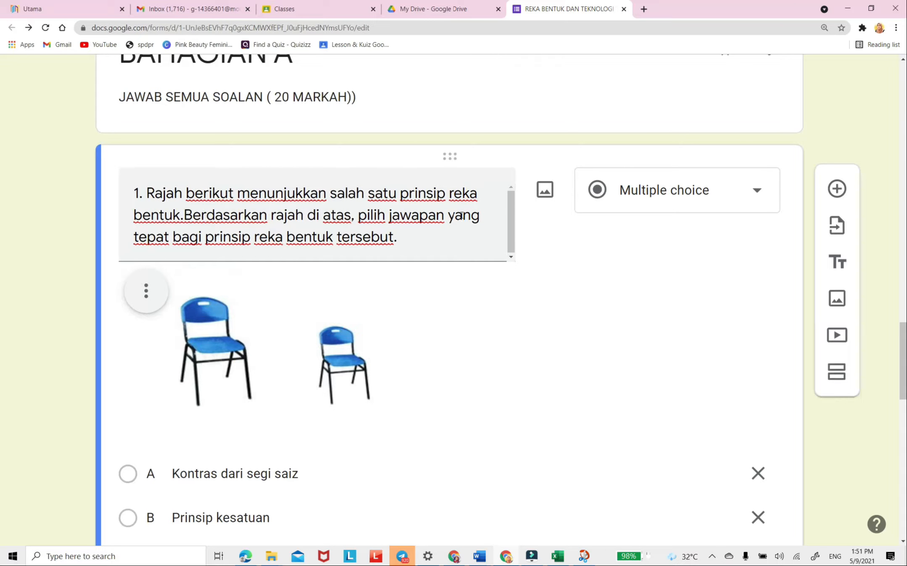
triple_click(187, 213)
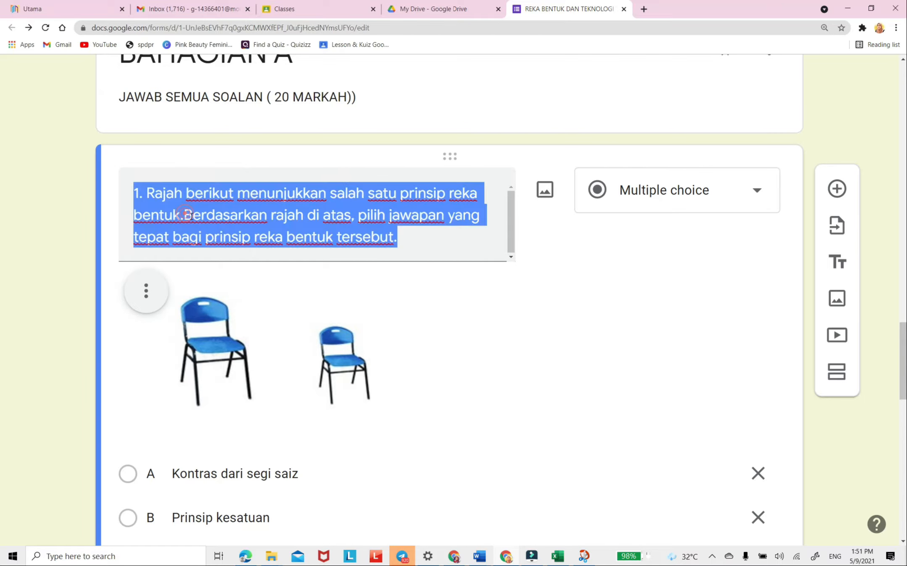
left_click(187, 215)
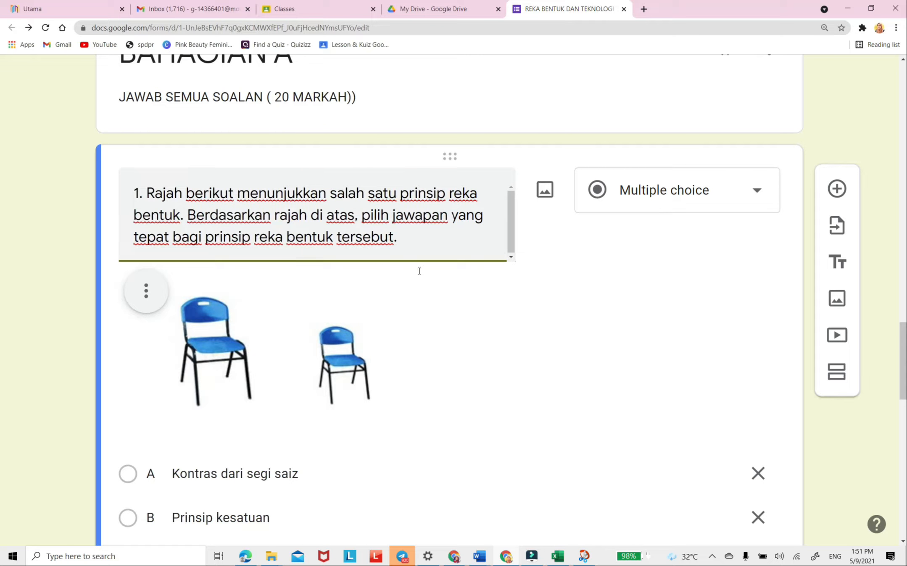
- Resize the chair picture in question 1 so it is slightly smaller than when inserted
left_click(264, 349)
left_click_drag(412, 415, 320, 371)
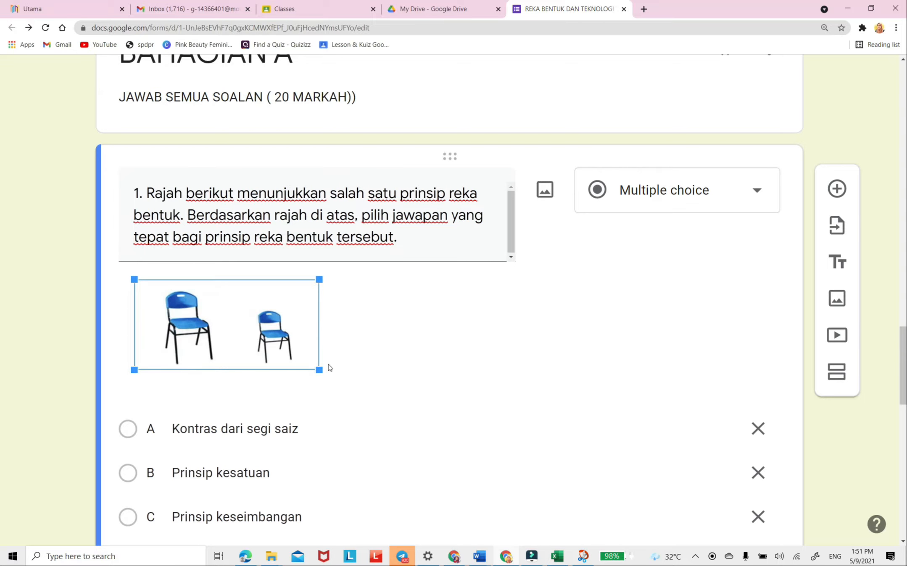
left_click_drag(318, 370, 354, 406)
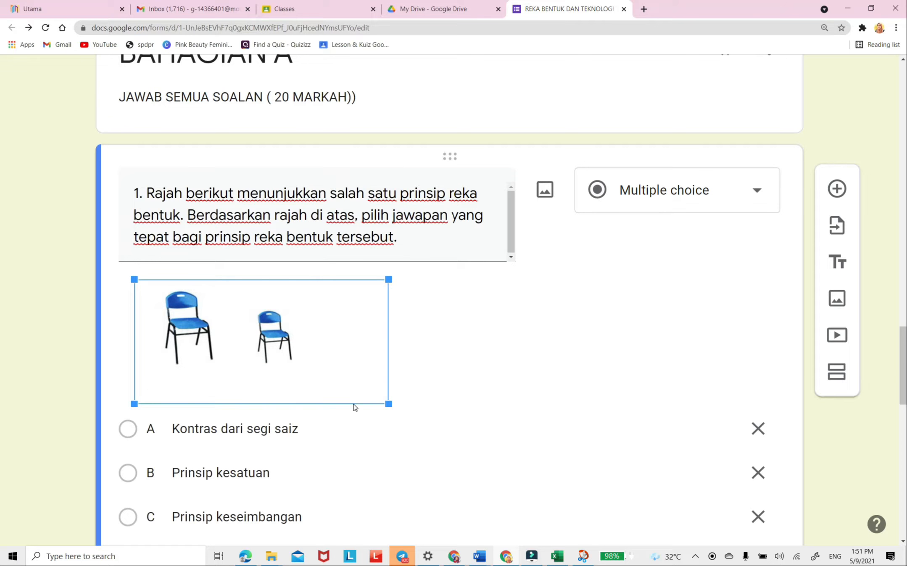
- Open question 1's answer key and set its value to 1 point
scroll(263, 365, "down", 5)
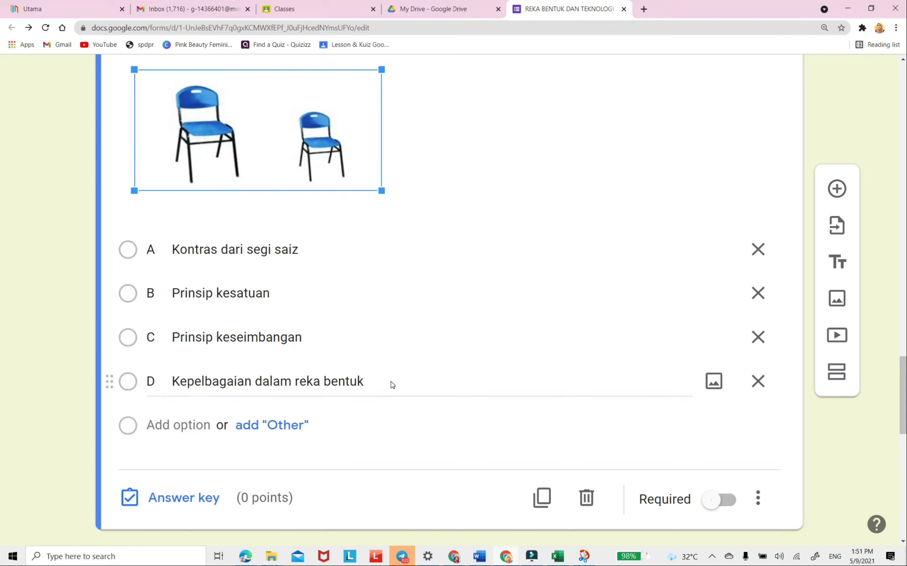
scroll(392, 384, "up", 6)
scroll(391, 384, "down", 6)
left_click(180, 498)
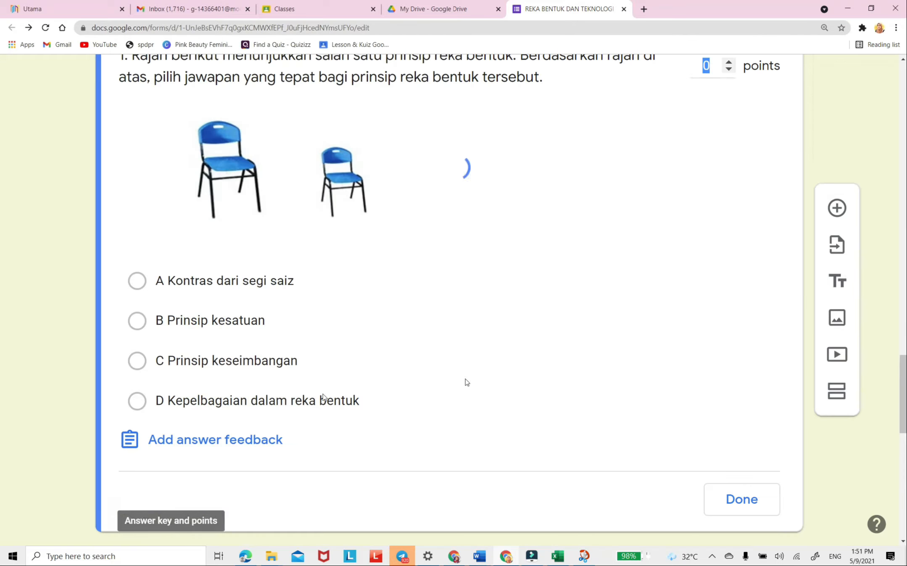
scroll(694, 269, "up", 5)
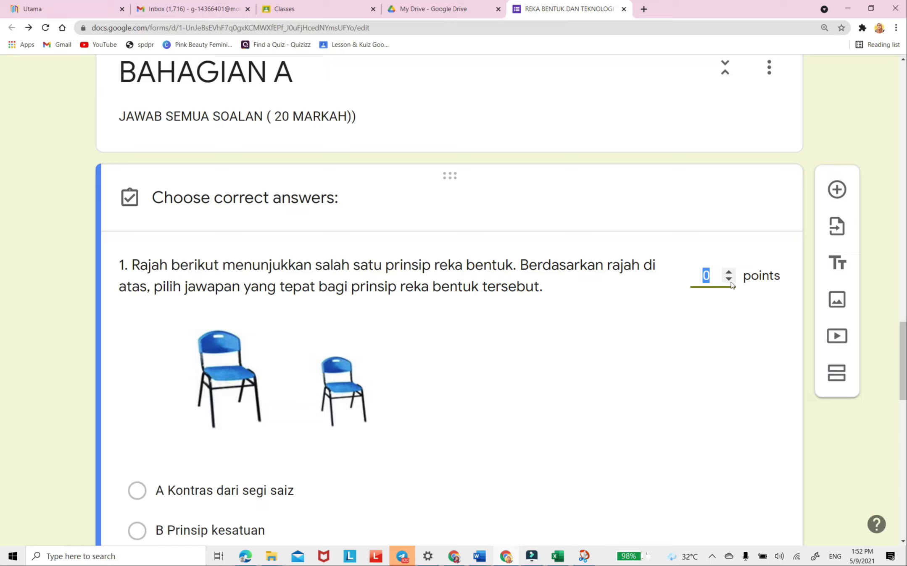
type("1")
- Mark "A Kontras dari segi saiz" as question 1's correct answer and finish the answer key
scroll(614, 347, "down", 2)
scroll(613, 347, "down", 3)
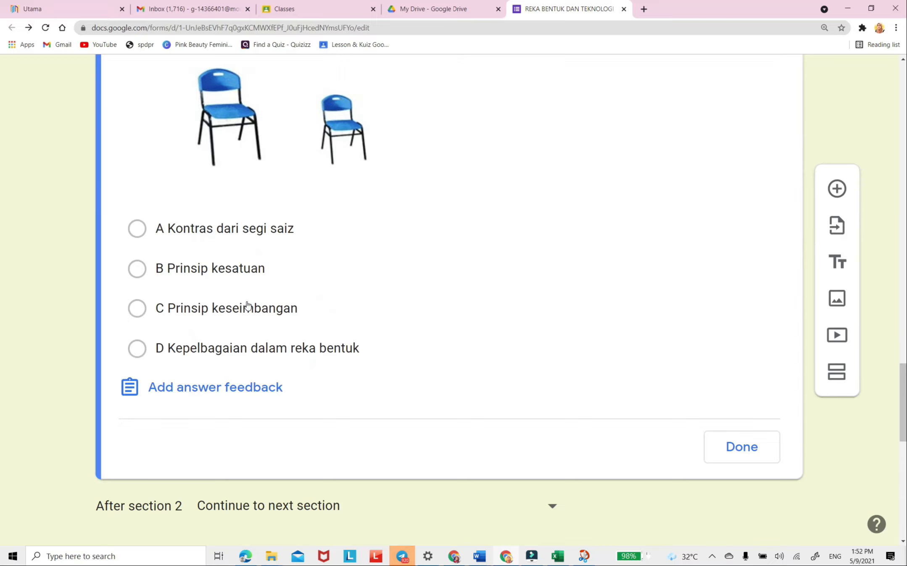
scroll(369, 257, "up", 3)
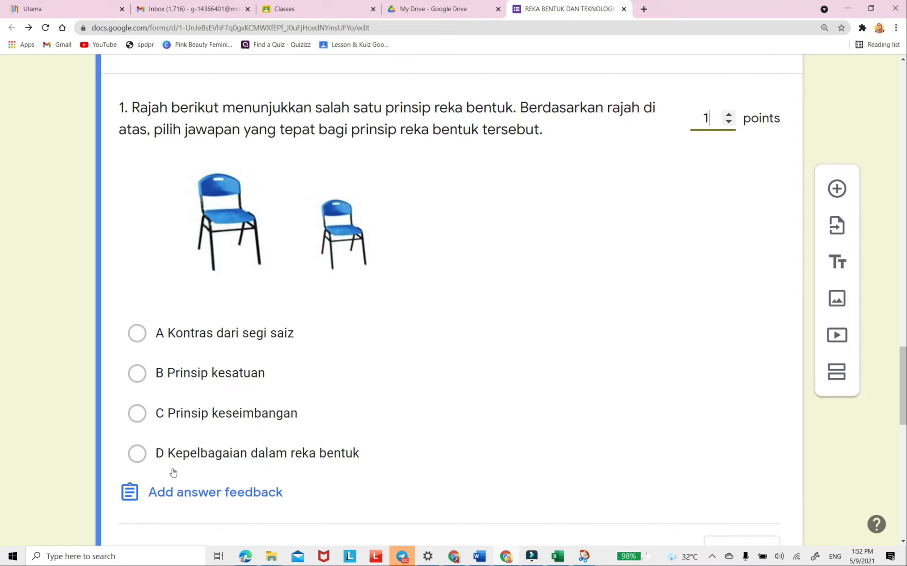
left_click(135, 416)
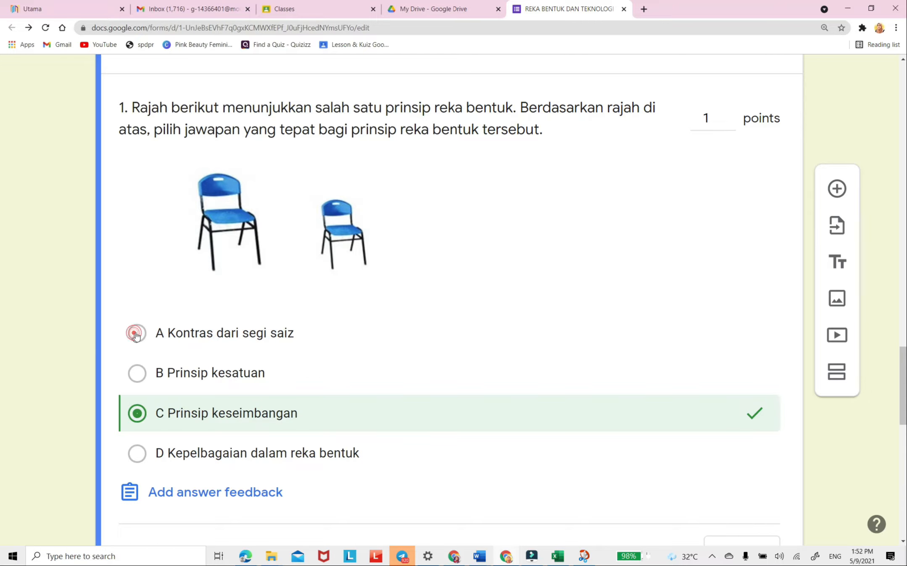
left_click(137, 334)
left_click(134, 414)
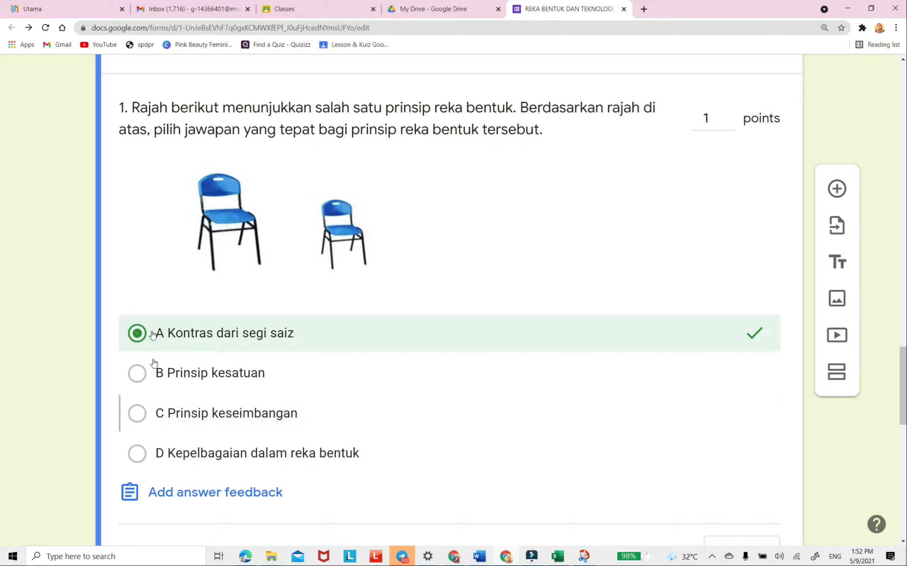
scroll(230, 358, "down", 5)
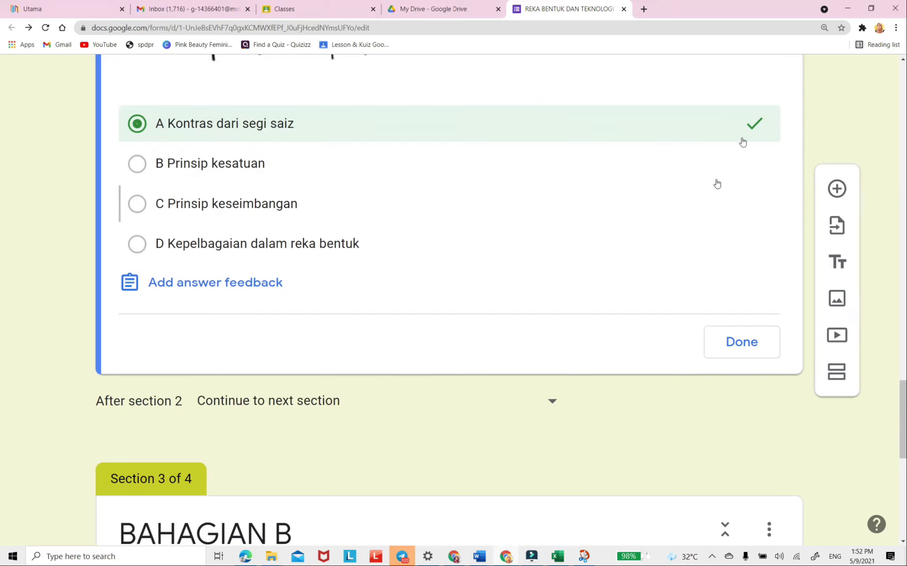
left_click(745, 349)
- Make question 1 a required question
scroll(361, 330, "up", 2)
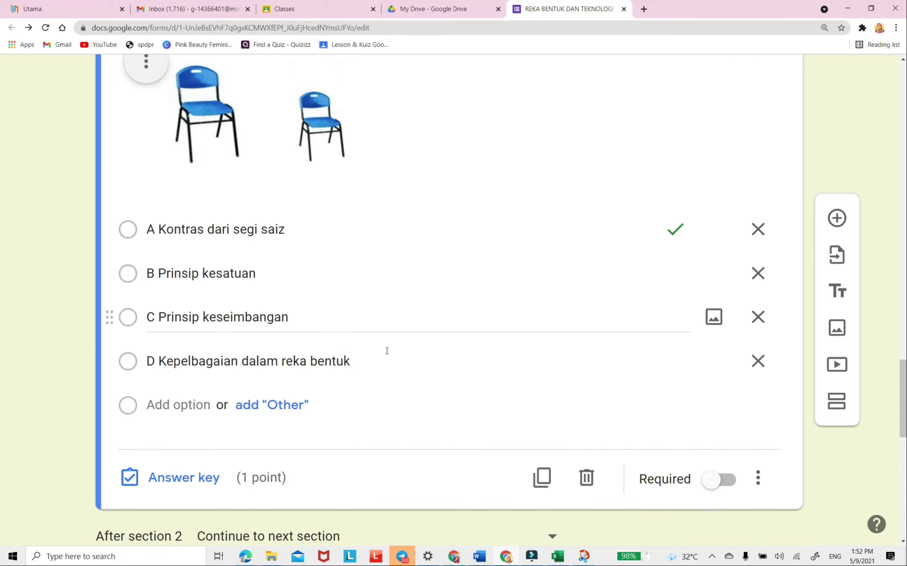
scroll(672, 456, "down", 3)
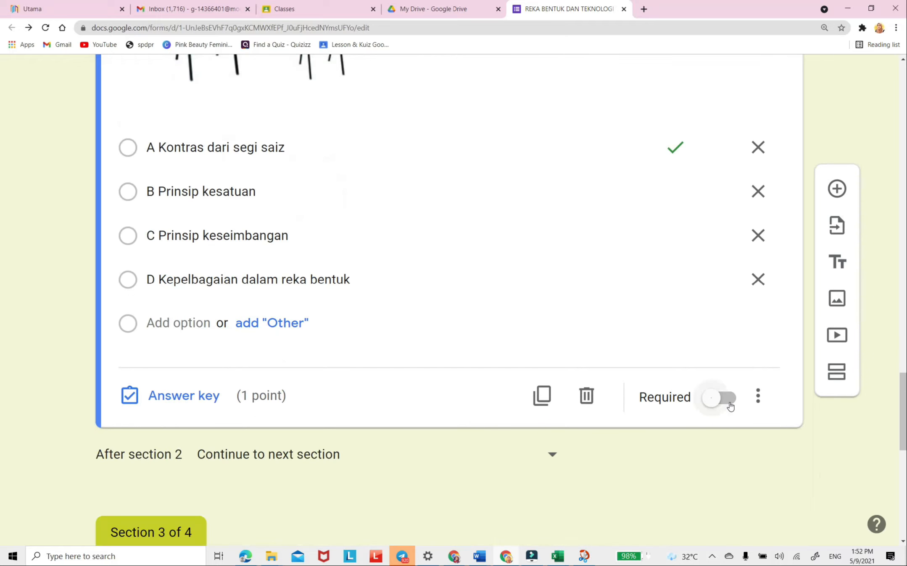
left_click(731, 406)
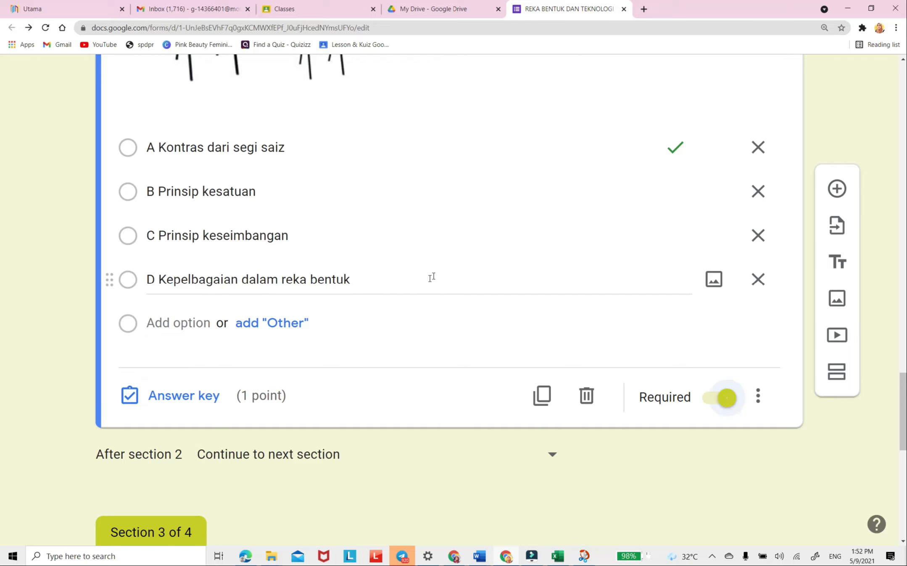
- Review the finished question 1 and add a new blank question below it in the BAHAGIAN A section
scroll(430, 278, "up", 4)
scroll(432, 280, "up", 1)
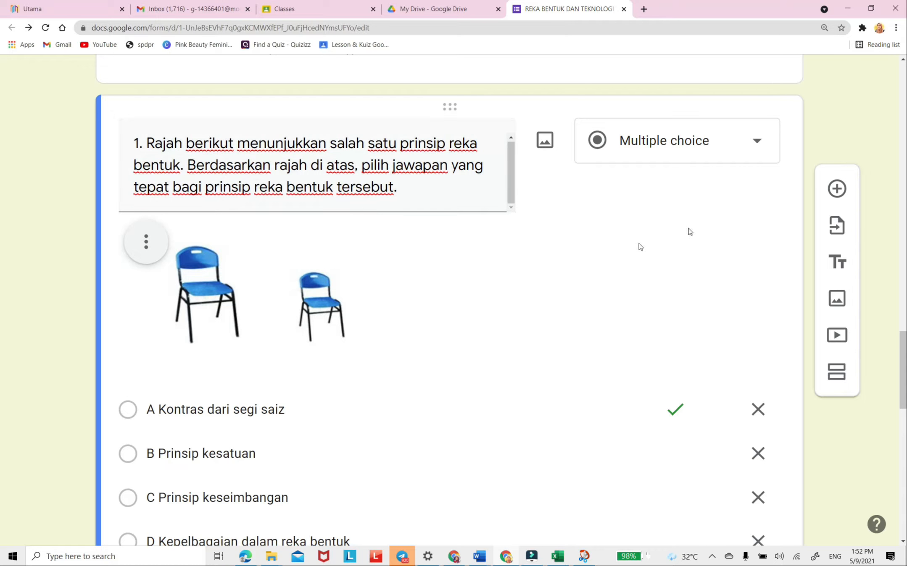
left_click(837, 188)
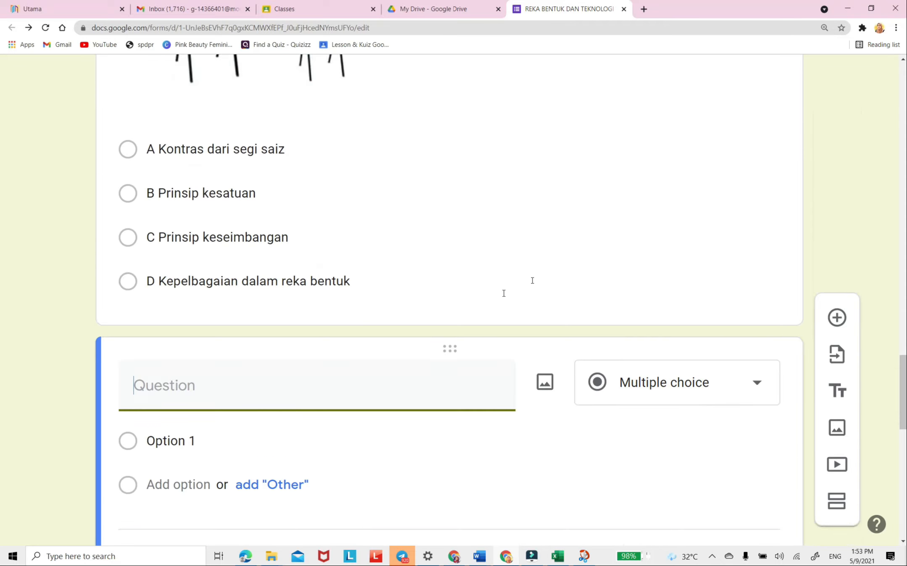
- Switch to the Bahagian A document in Word and copy question 2's text, "Apakah maksud masalah inventif?"
left_click(480, 557)
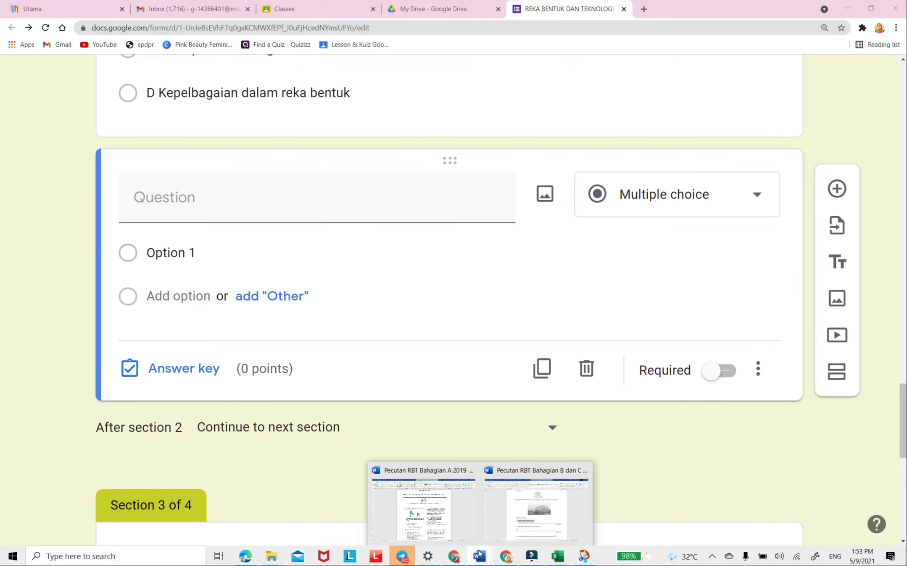
left_click(446, 518)
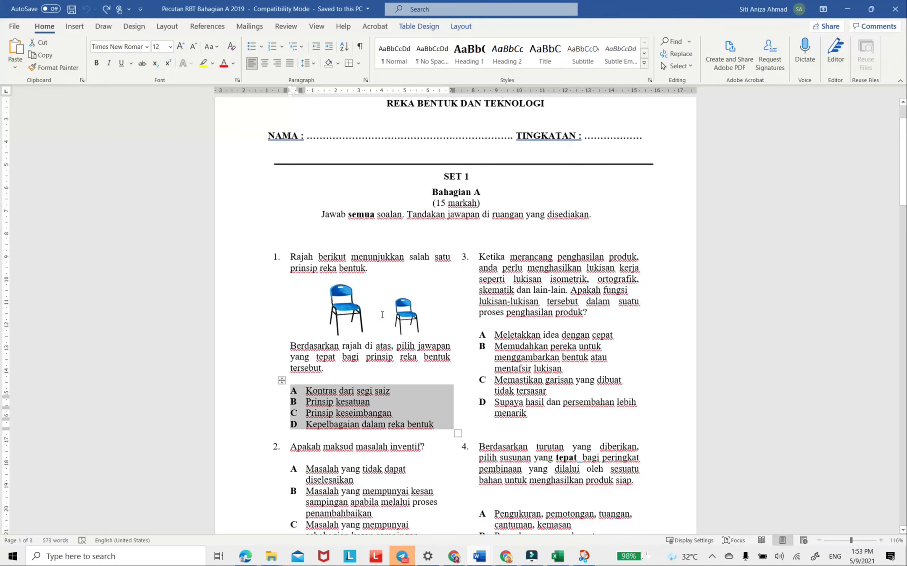
scroll(382, 315, "down", 4)
scroll(381, 315, "down", 1)
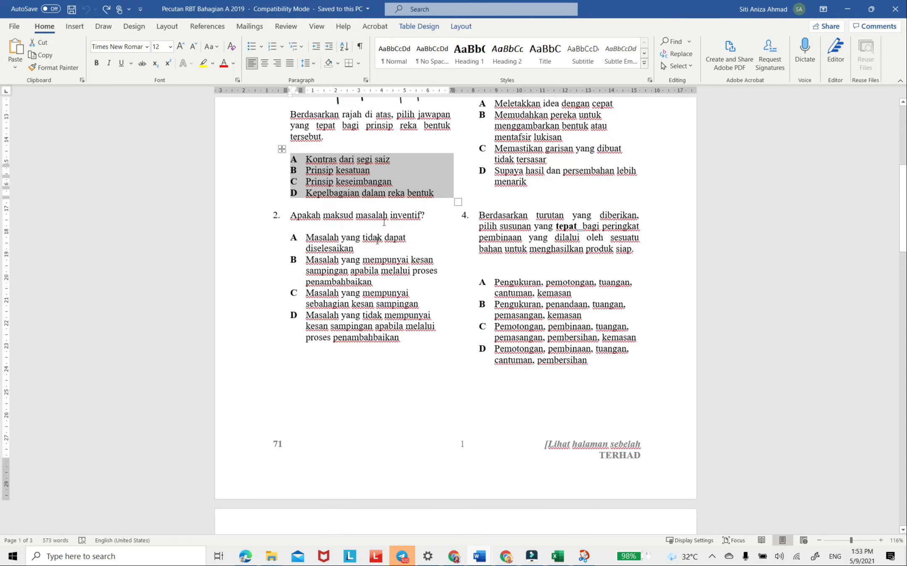
left_click_drag(293, 215, 427, 220)
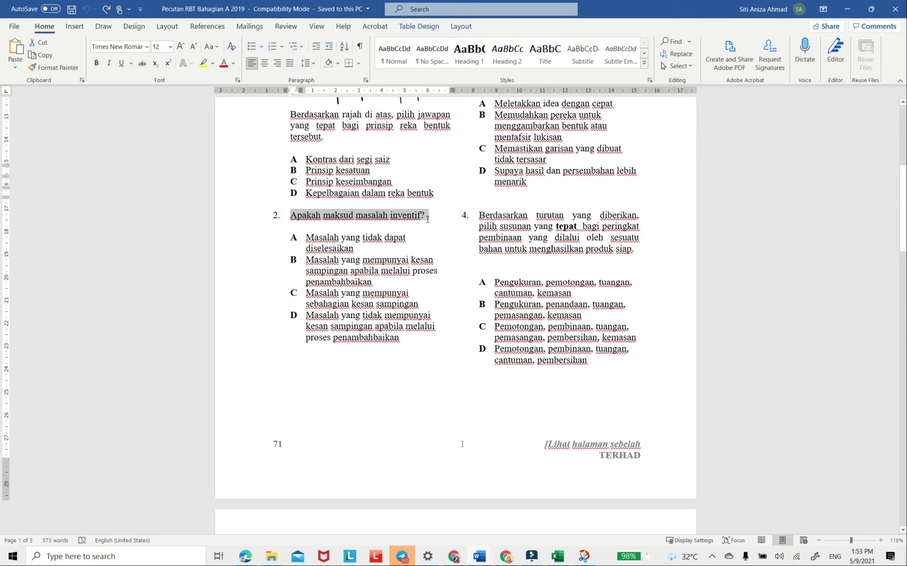
right_click(376, 216)
left_click(397, 240)
- Return to the form in Chrome and paste the copied question 2 text as the new question's title
left_click(506, 556)
left_click(153, 202)
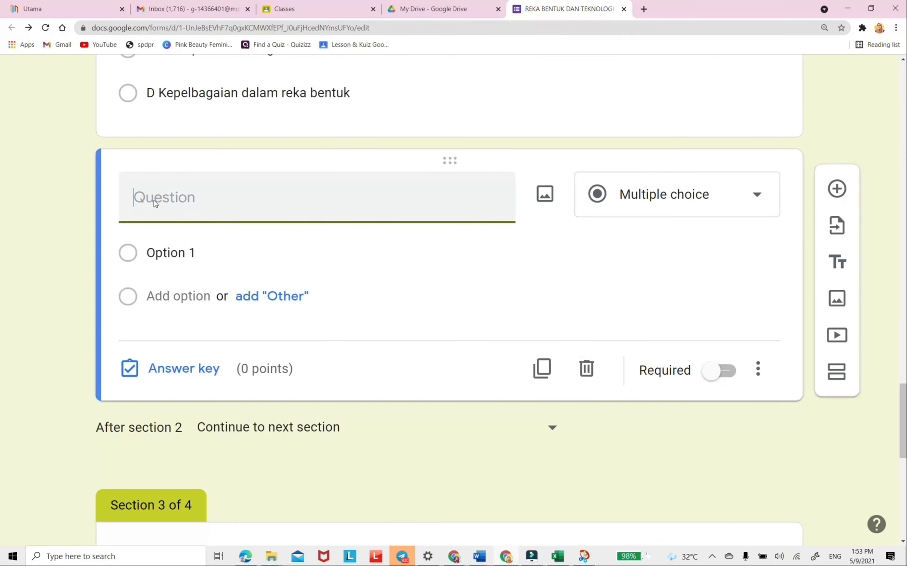
right_click(154, 201)
left_click(181, 284)
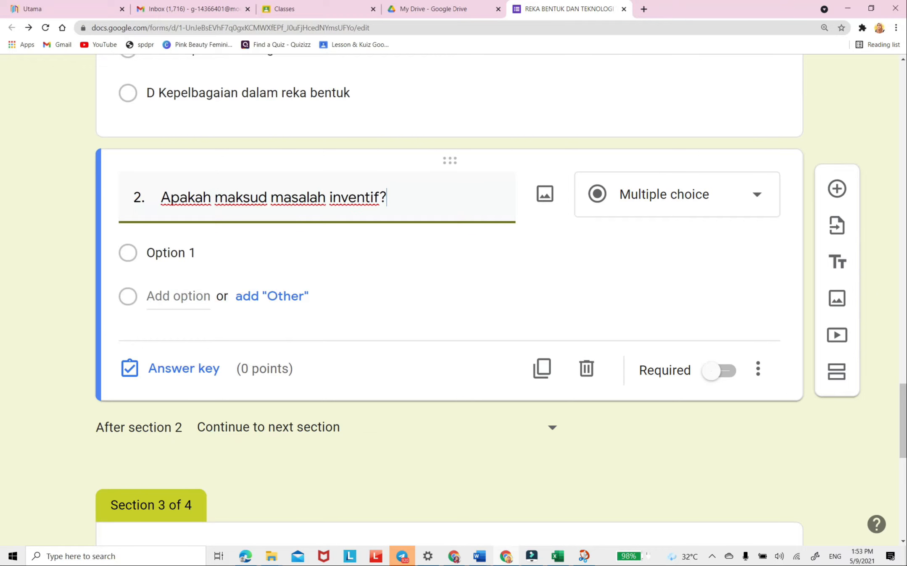
- Switch to the Bahagian A document in Word and copy question 2's four answer choices, A to D
left_click(479, 557)
left_click(451, 526)
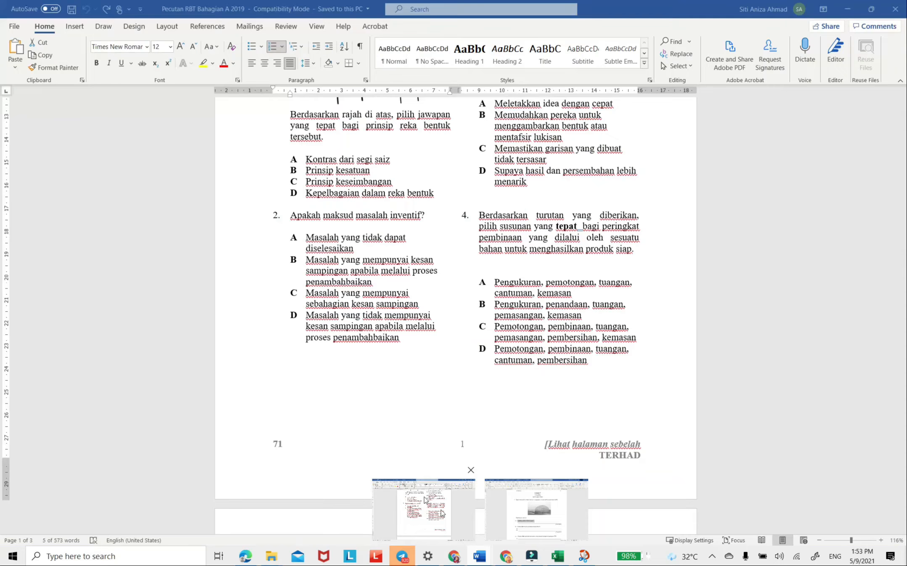
left_click_drag(404, 345, 296, 238)
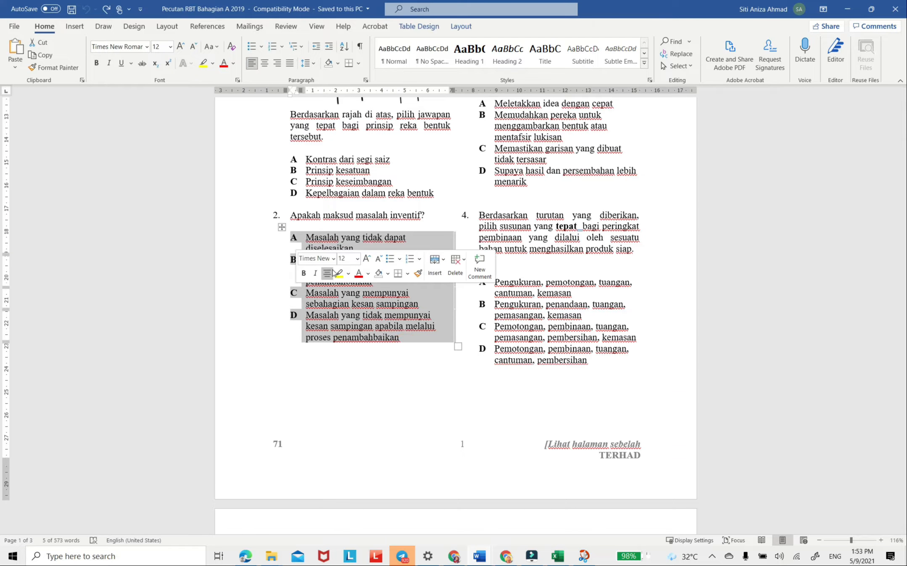
right_click(334, 313)
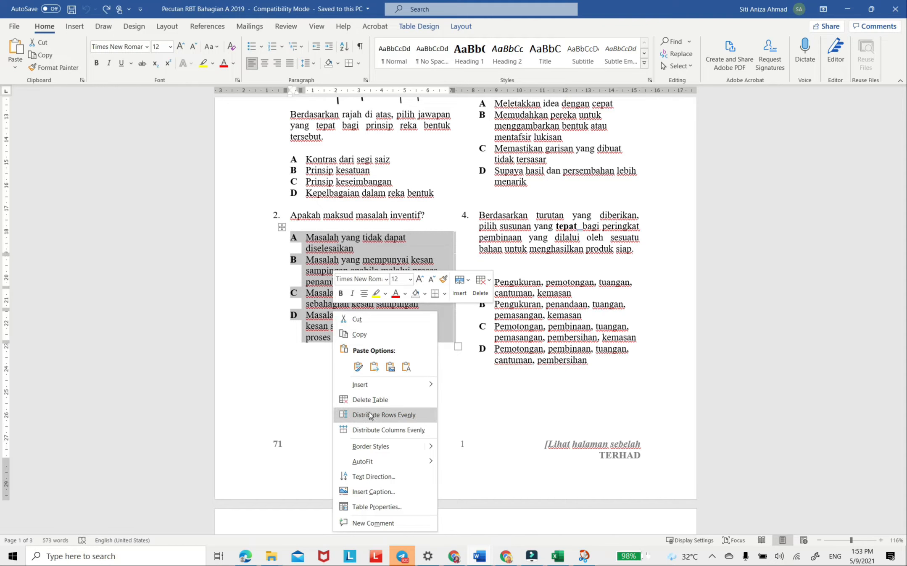
left_click(361, 334)
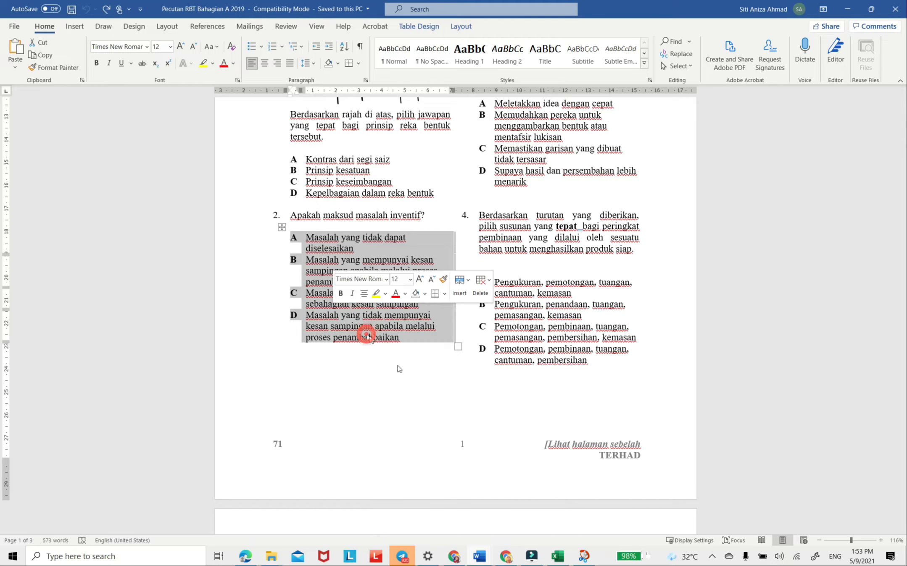
- Return to the form in Chrome and paste the copied choices A to D as question 2's answer options
left_click(507, 557)
left_click(168, 253)
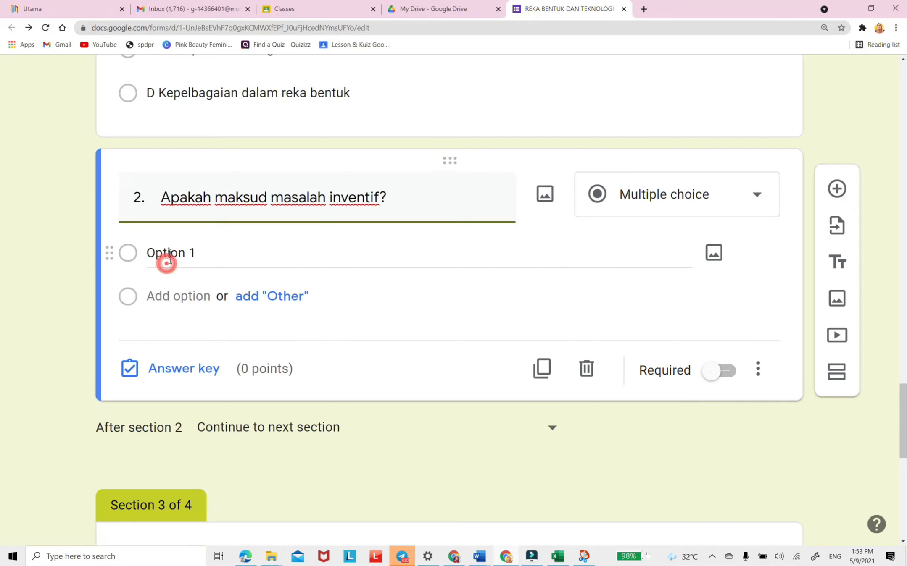
right_click(171, 252)
left_click(203, 303)
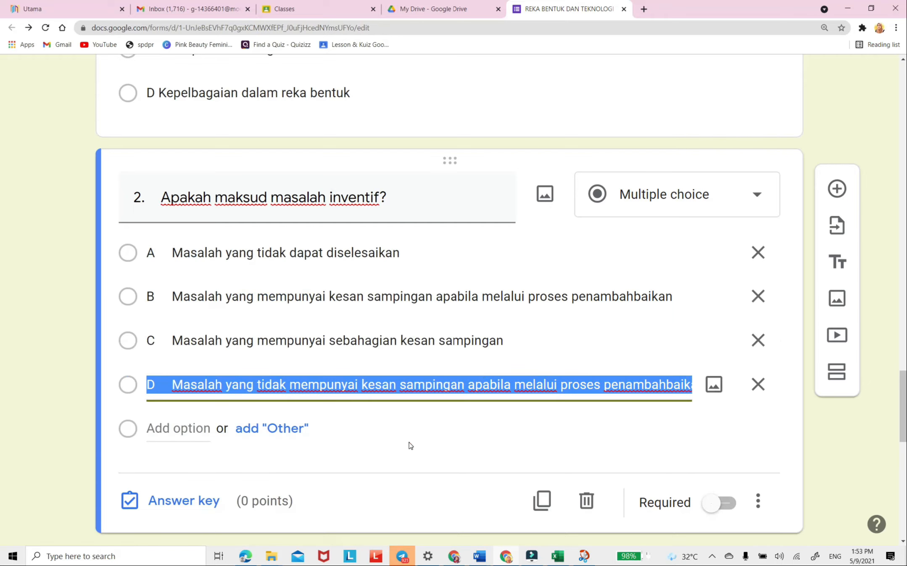
left_click(409, 442)
- Look through the available question types for question 2 and keep Multiple choice
scroll(294, 400, "down", 3)
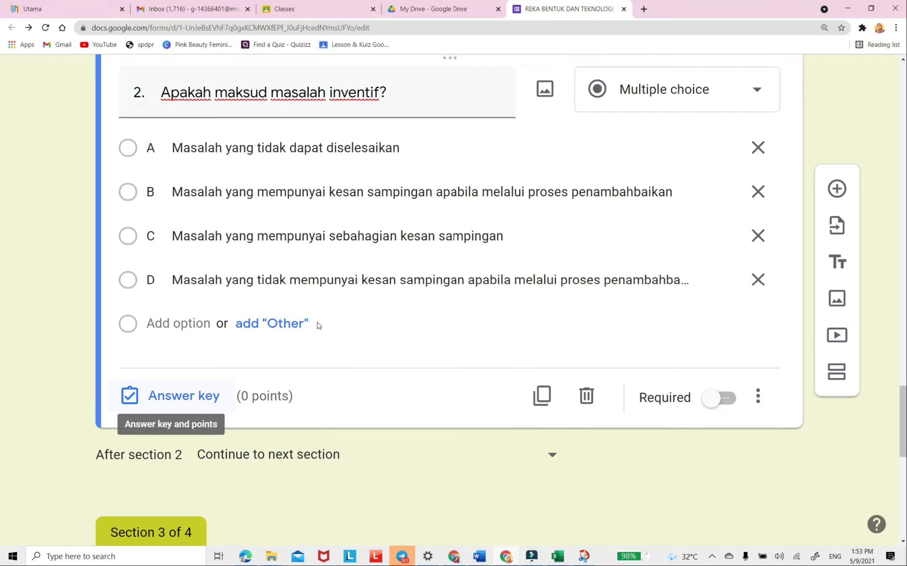
left_click(755, 90)
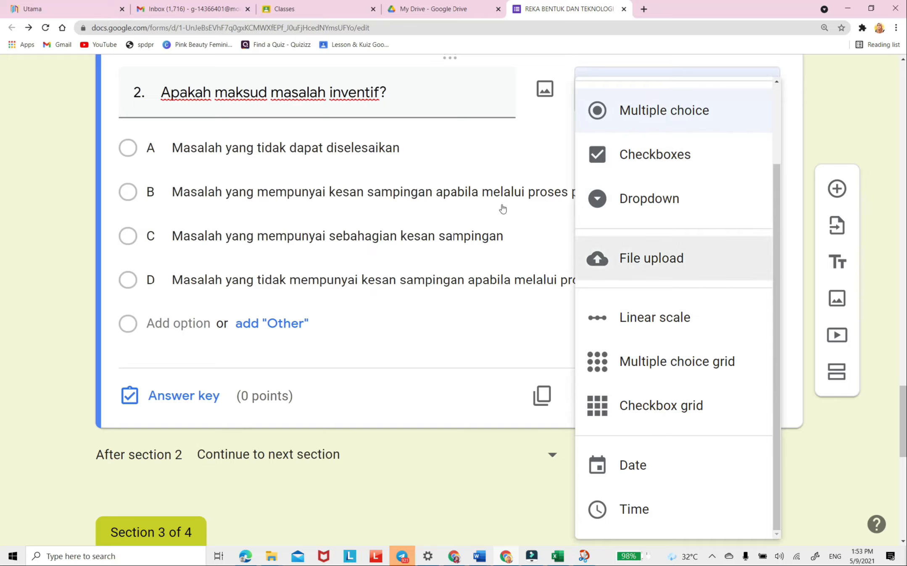
left_click(667, 112)
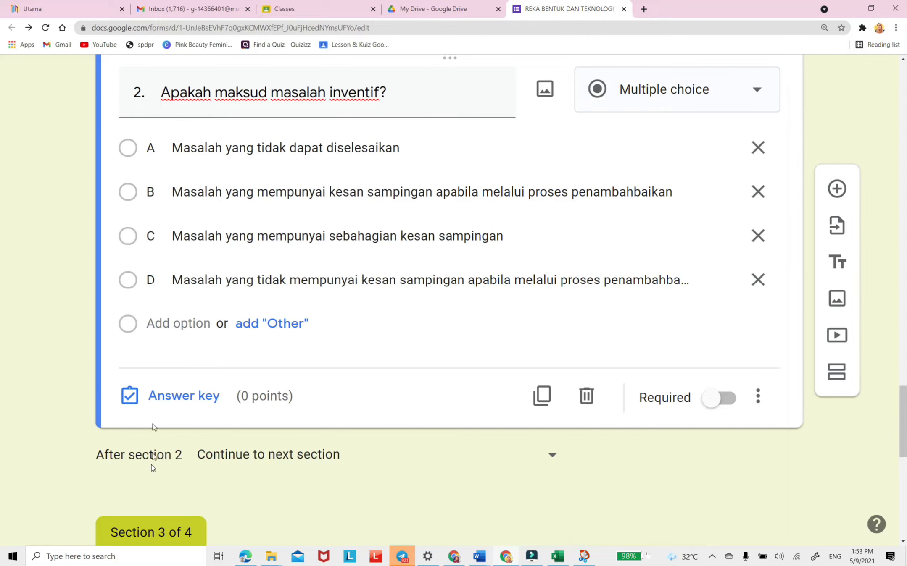
- Mark choice B as question 2's correct answer with points assigned, and make the question required
left_click(162, 396)
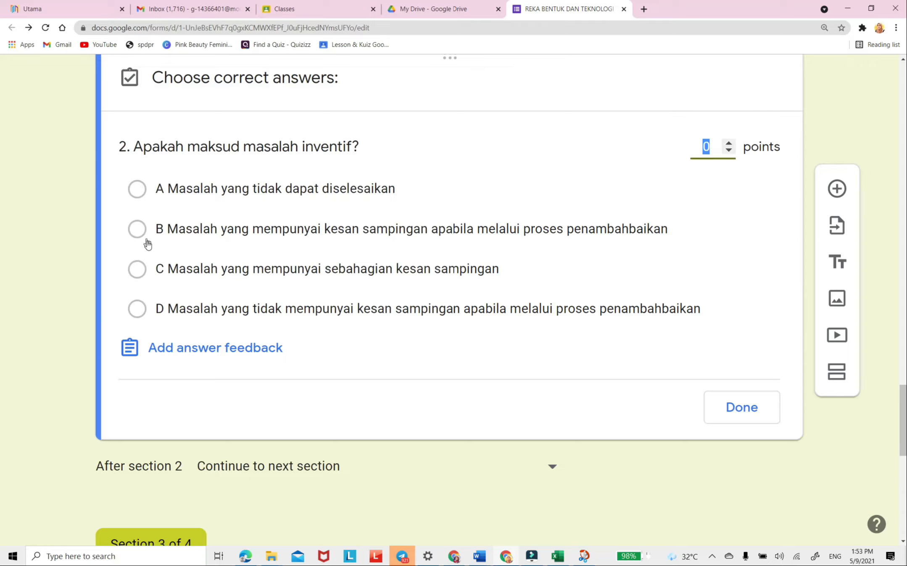
left_click(136, 229)
left_click(732, 144)
left_click(734, 414)
left_click(710, 402)
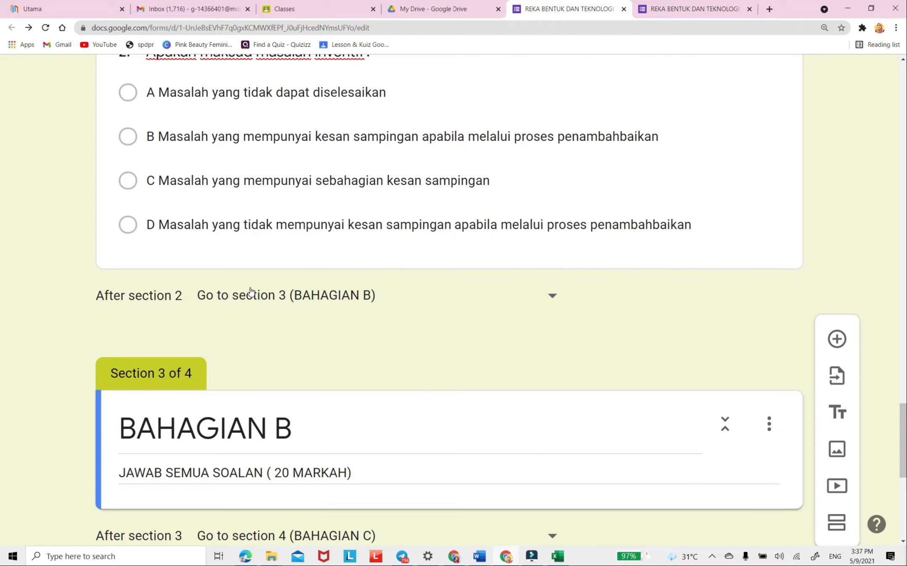
- Have the form go to section 3 (BAHAGIAN B) after section 2
left_click(553, 297)
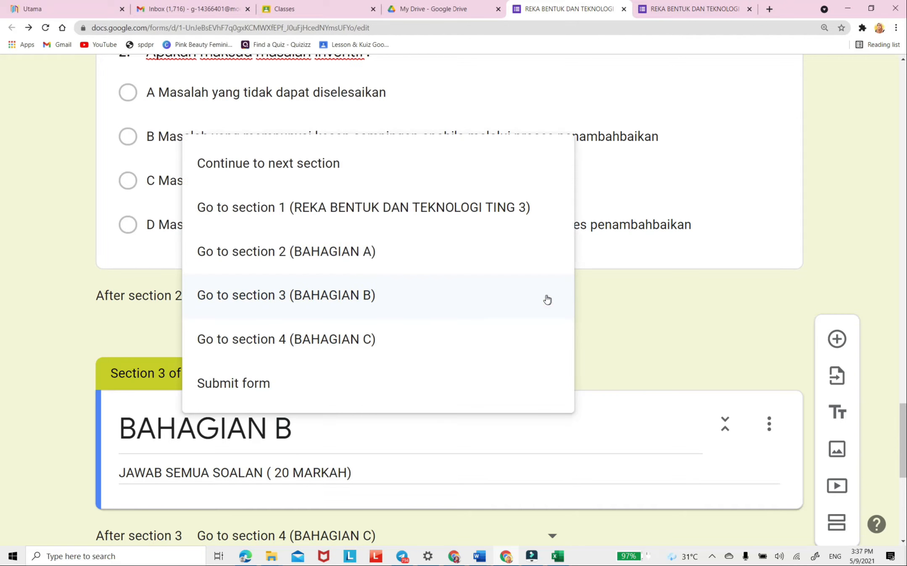
left_click(604, 309)
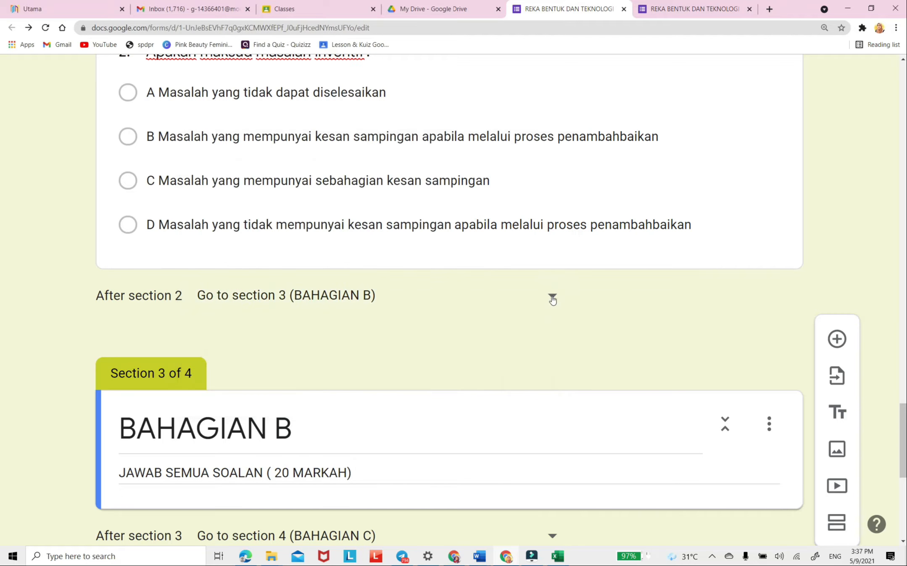
left_click(552, 297)
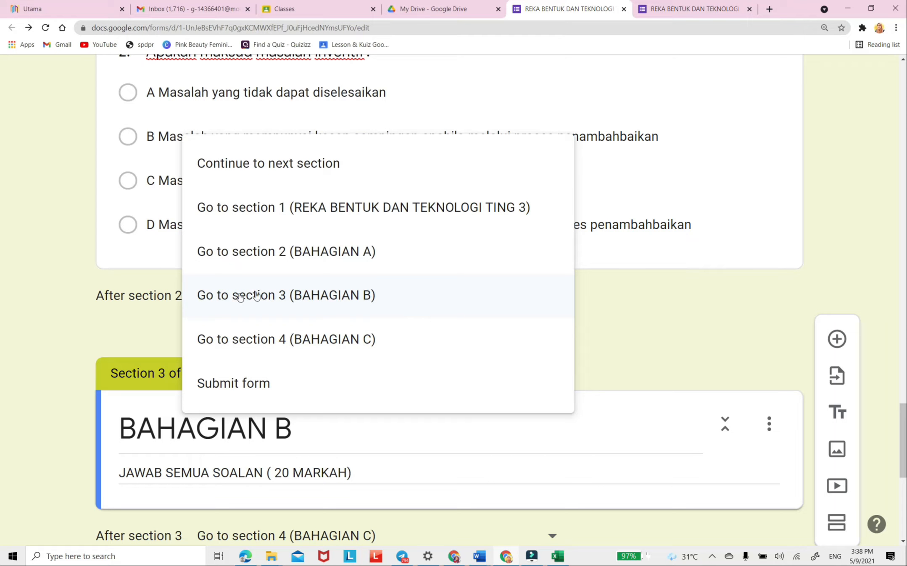
left_click(311, 299)
- Add a blank question to the BAHAGIAN B section and copy question 5's text from the Bahagian B dan C document in Word
scroll(198, 354, "down", 2)
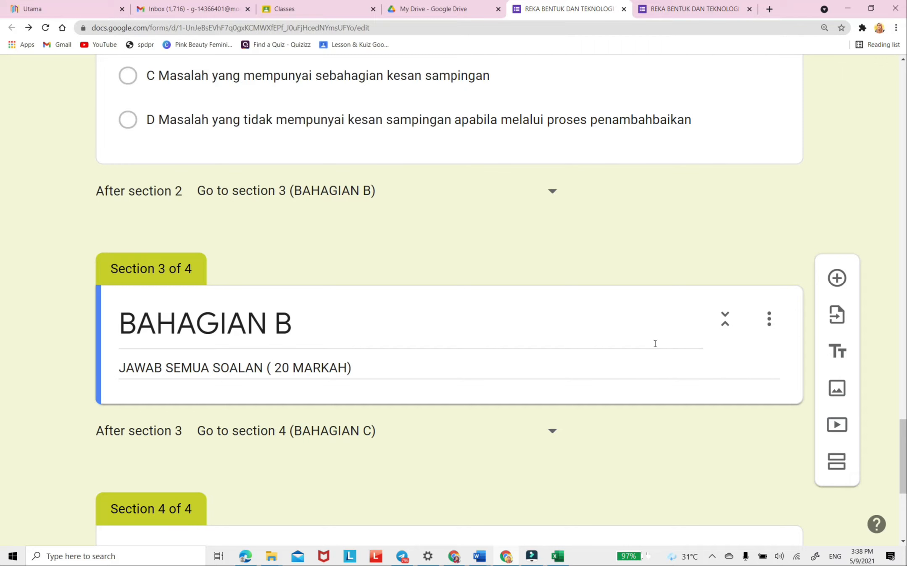
left_click(837, 279)
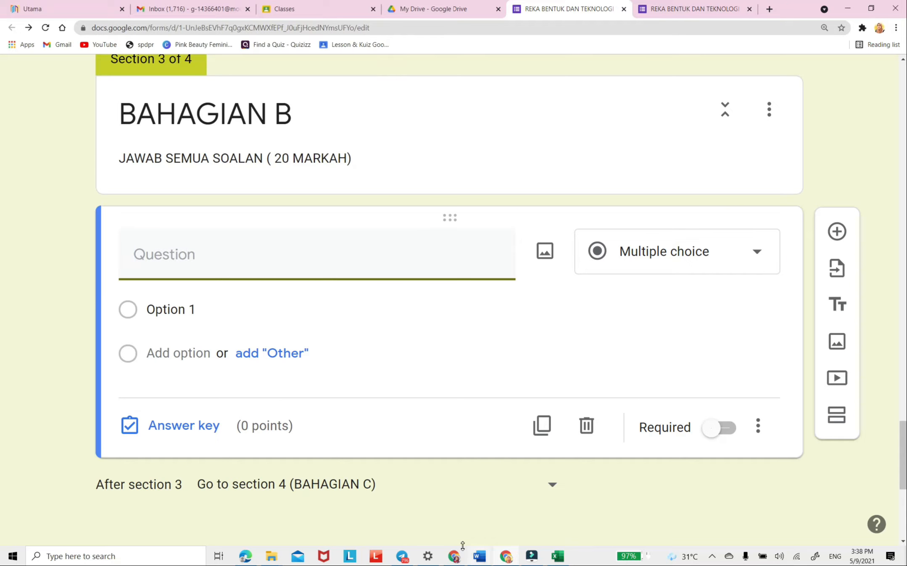
left_click(480, 557)
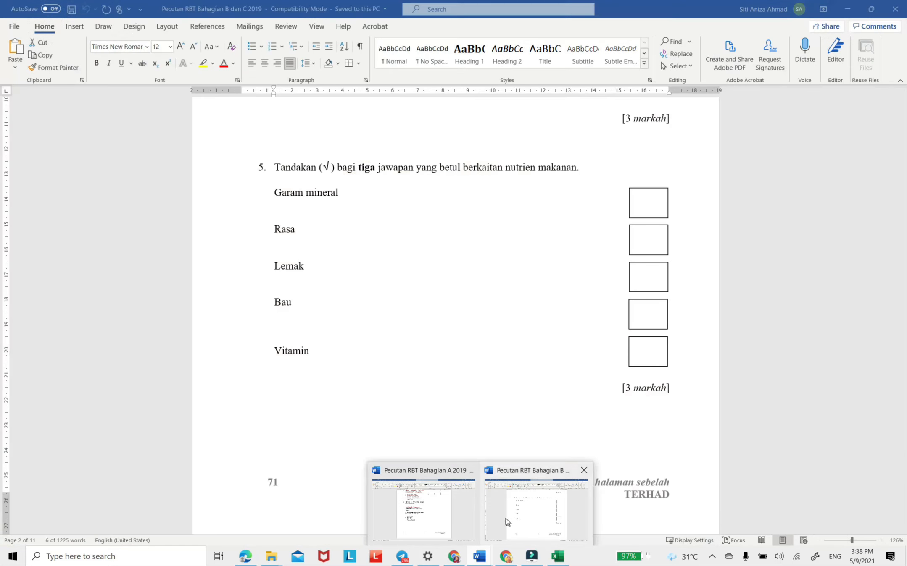
left_click(507, 523)
left_click_drag(276, 167, 585, 168)
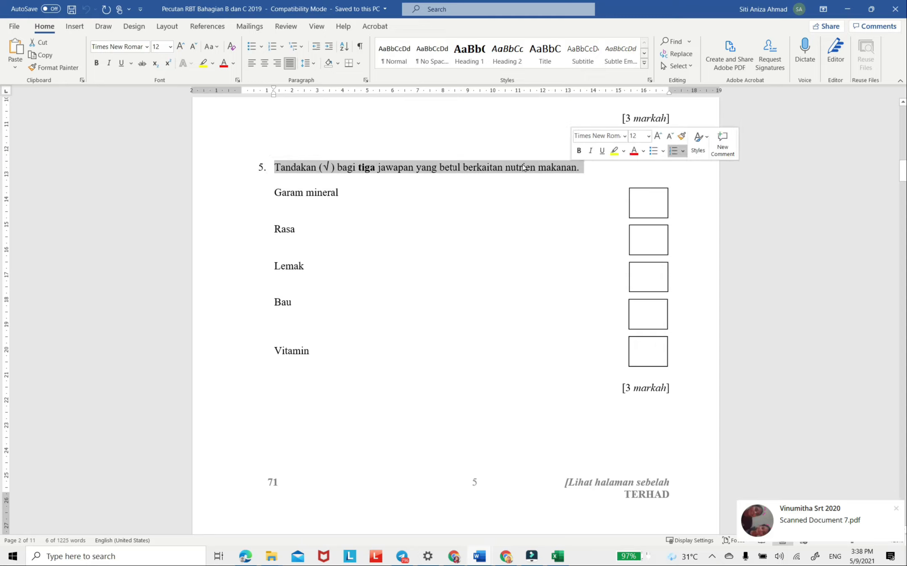
right_click(524, 167)
left_click(540, 185)
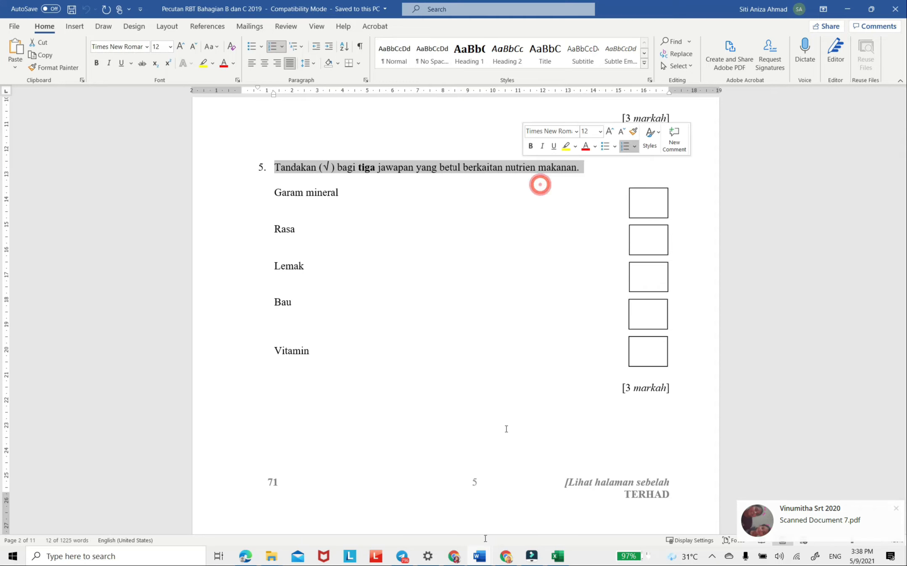
- Return to the form in Chrome and paste the copied question 5 text as the new BAHAGIAN B question's title
left_click(479, 556)
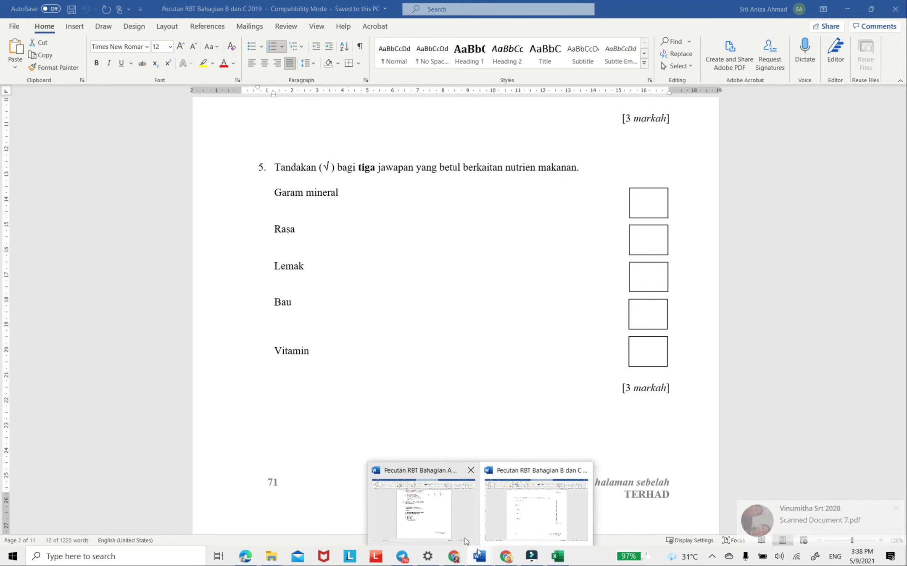
left_click(506, 556)
left_click(241, 264)
right_click(243, 267)
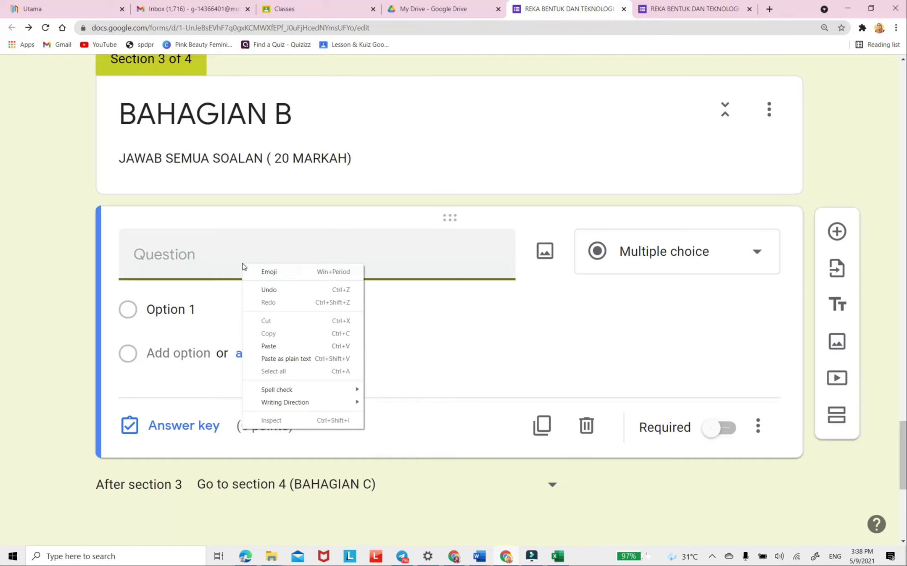
left_click(284, 346)
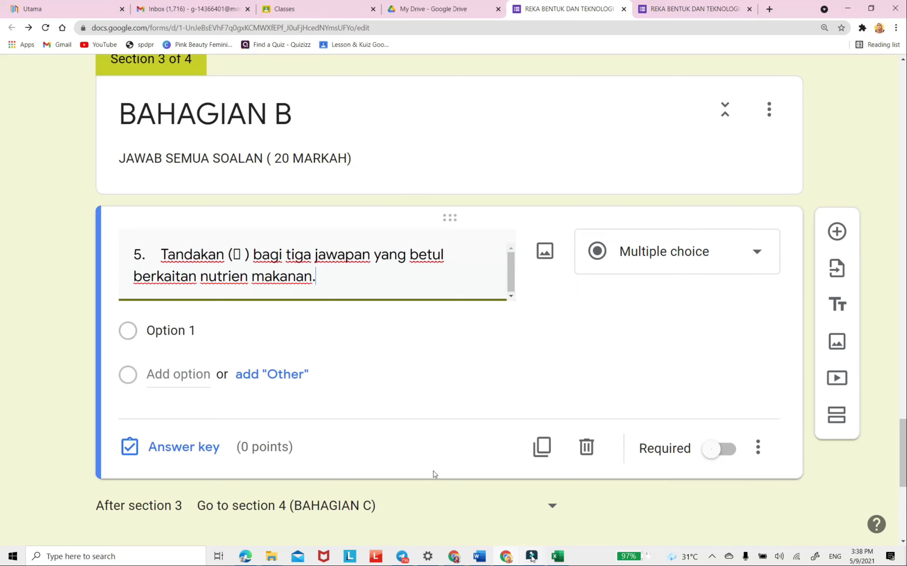
- Replace the unreadable symbol in the parentheses after "Tandakan" with "/" in the question title
left_click(243, 255)
key("BackSpace")
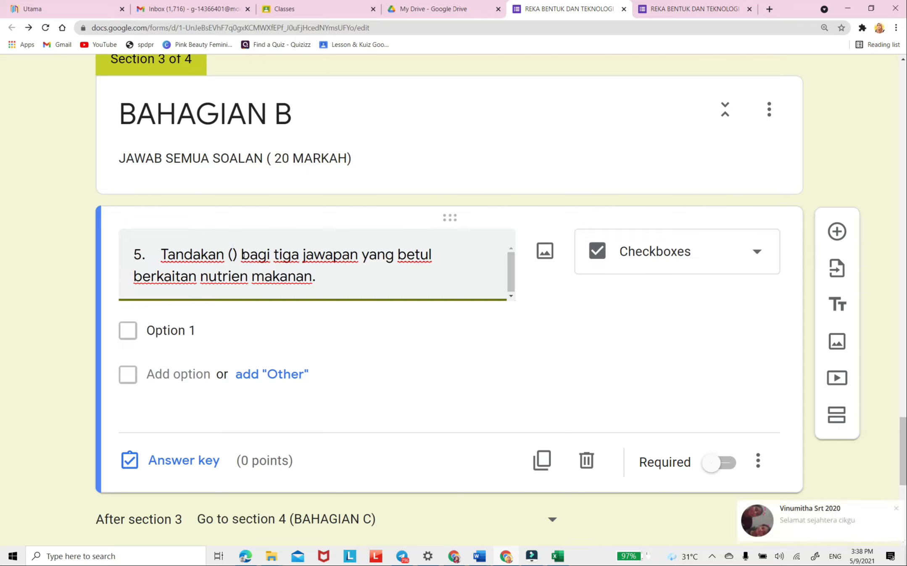
type("/")
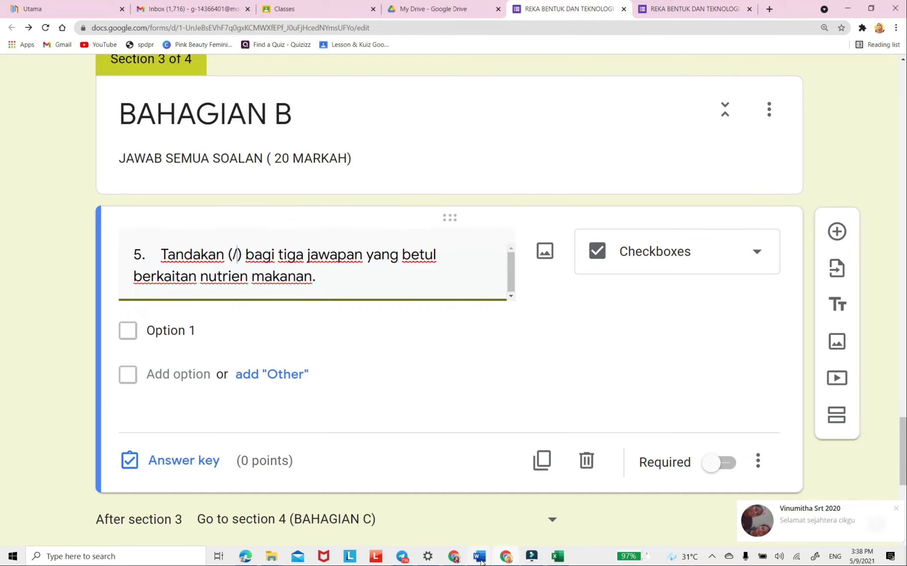
- Switch to the Bahagian B dan C document in Word and copy question 5's answer list from Garam mineral to Vitamin
mouse_move(481, 562)
left_click(534, 502)
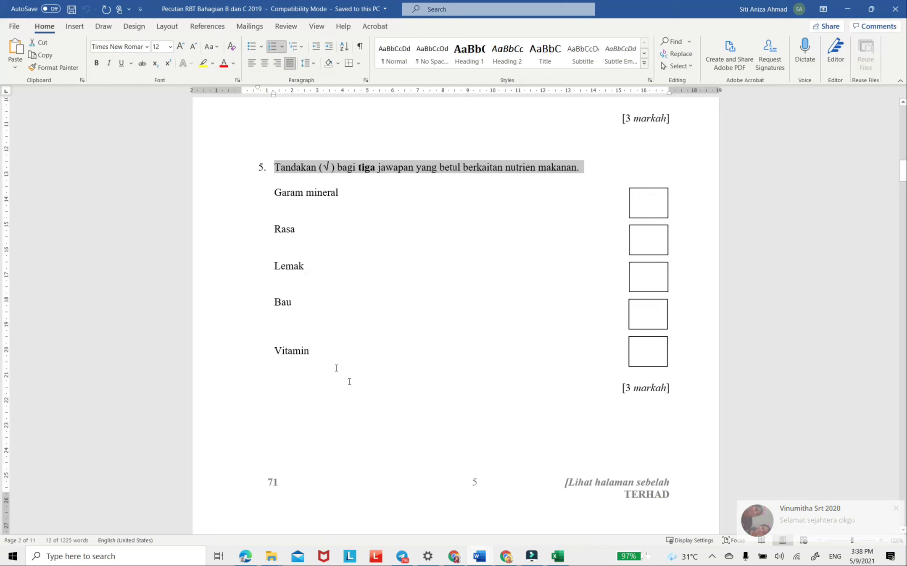
left_click_drag(314, 354, 269, 193)
right_click(295, 192)
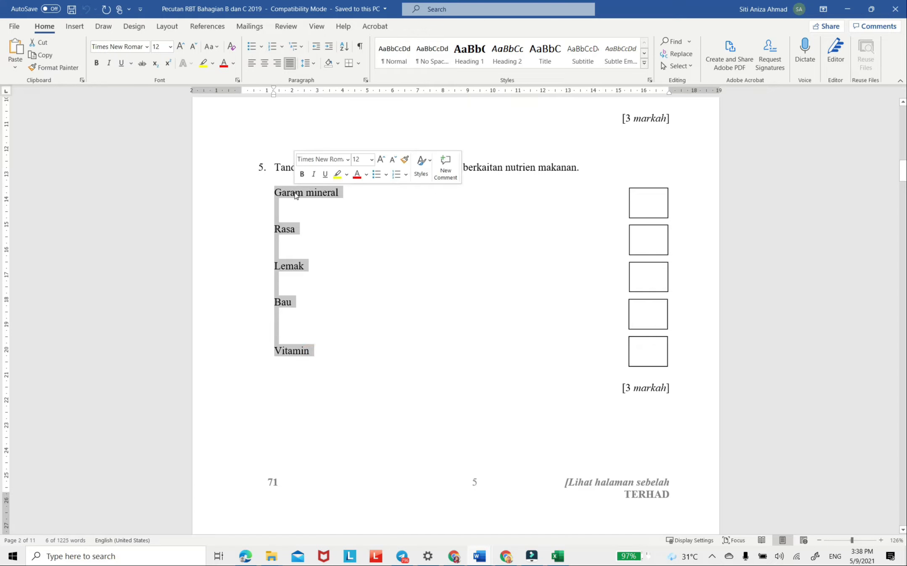
left_click(337, 216)
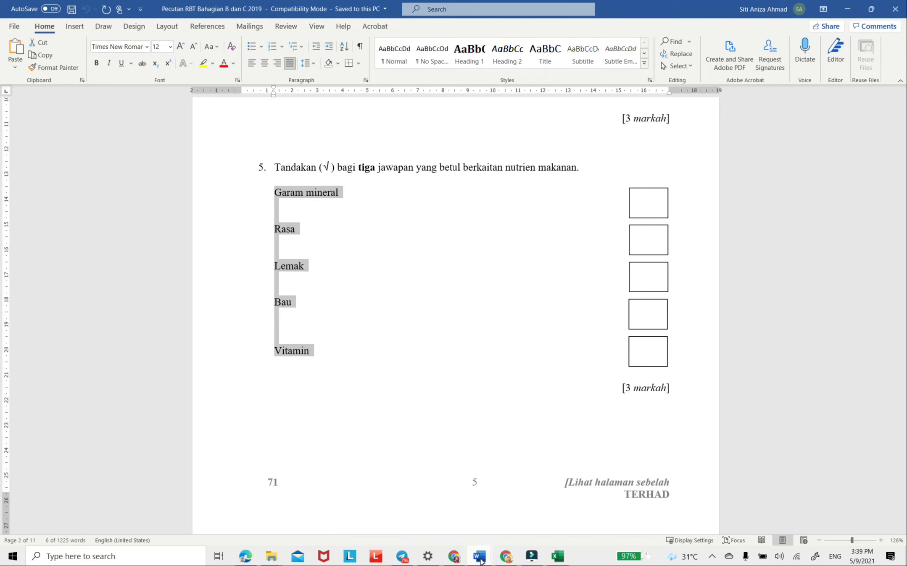
- Return to the form in Chrome and paste the copied list as question 5's checkbox options
left_click(487, 558)
left_click(506, 557)
left_click(214, 326)
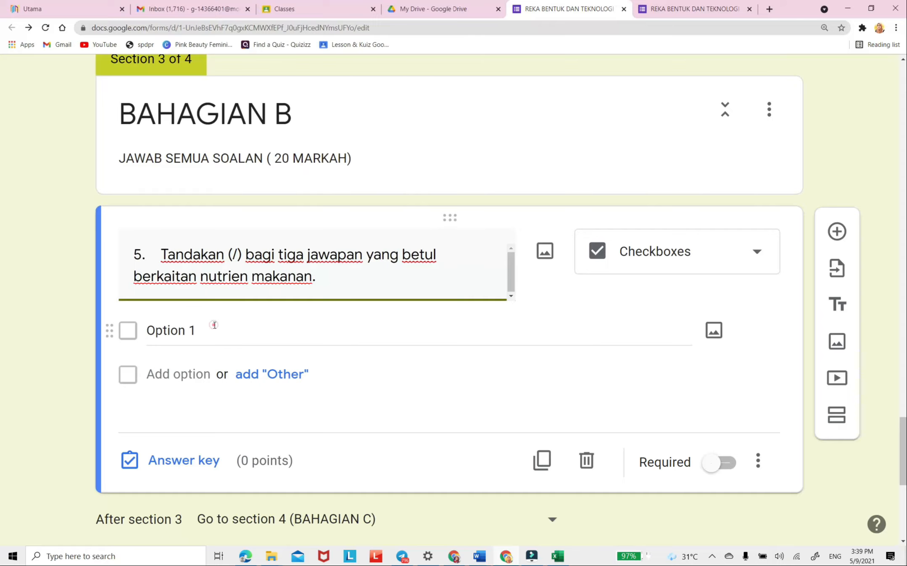
key("ctrl+v")
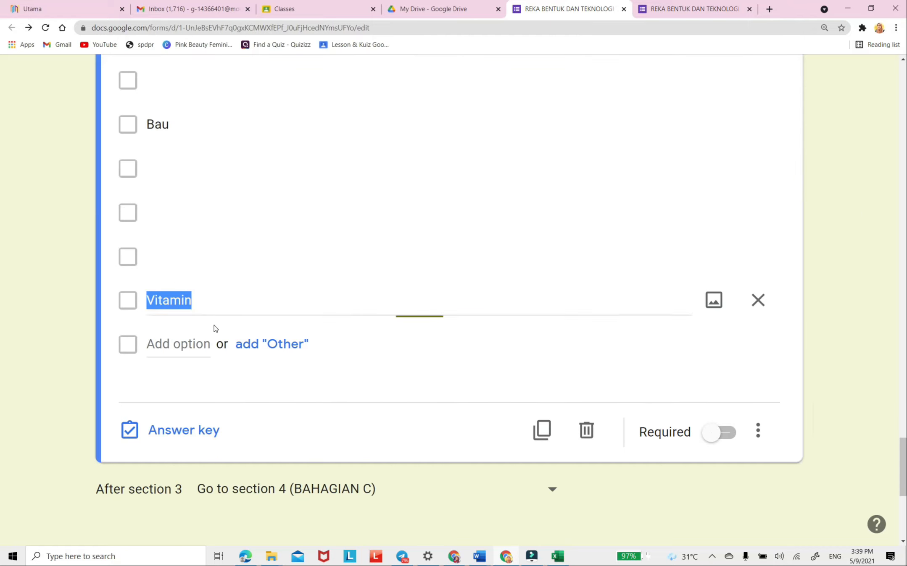
- Remove all the blank options from question 5, keeping Garam mineral, Rasa, Lemak, Bau and Vitamin
scroll(254, 342, "up", 5)
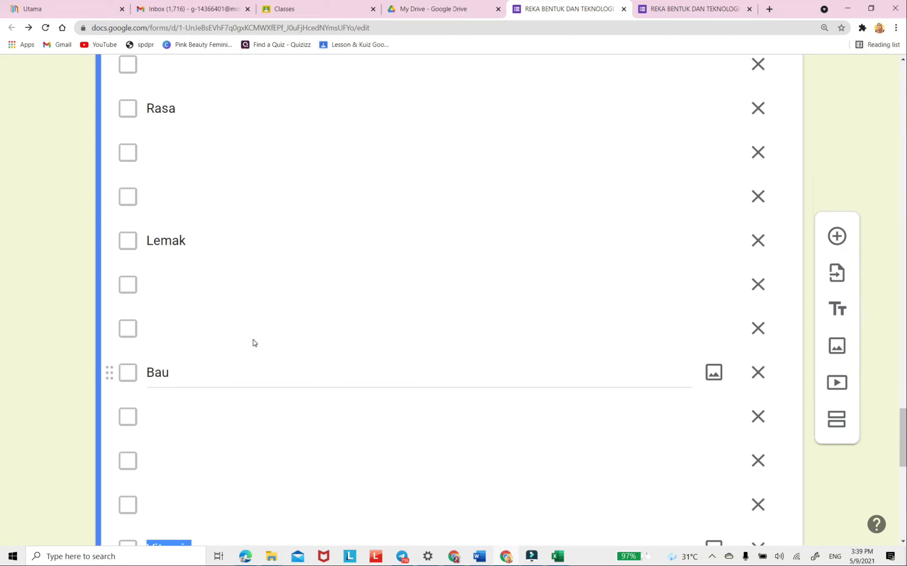
left_click(757, 192)
left_click(759, 193)
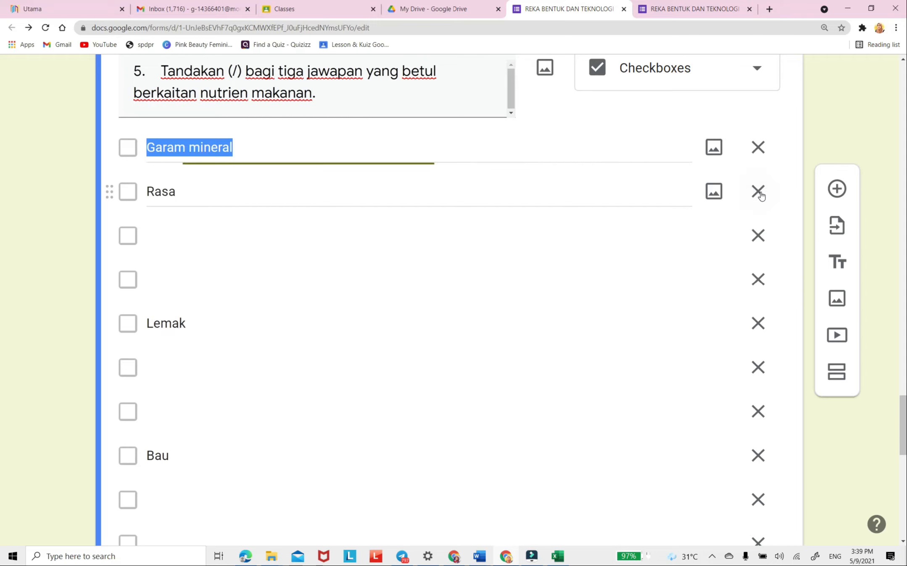
left_click(759, 236)
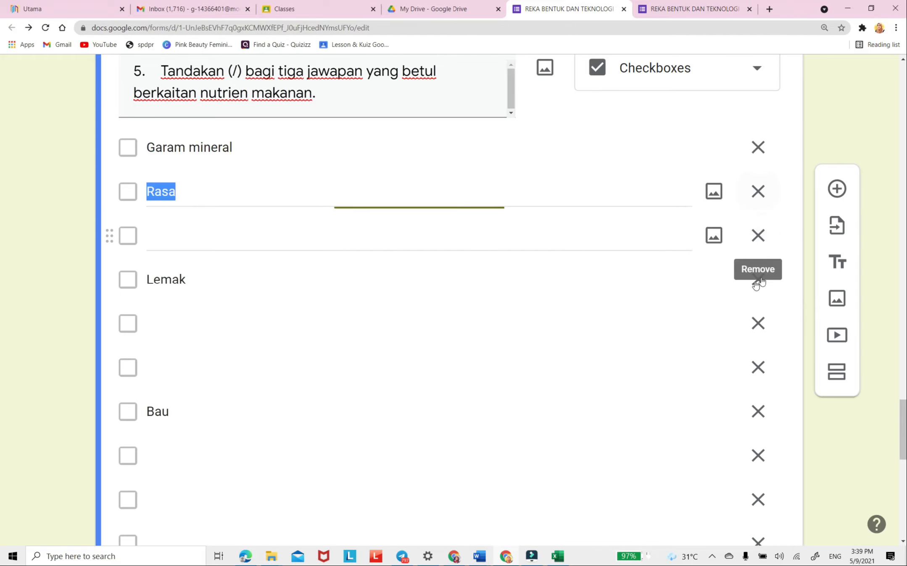
left_click(758, 235)
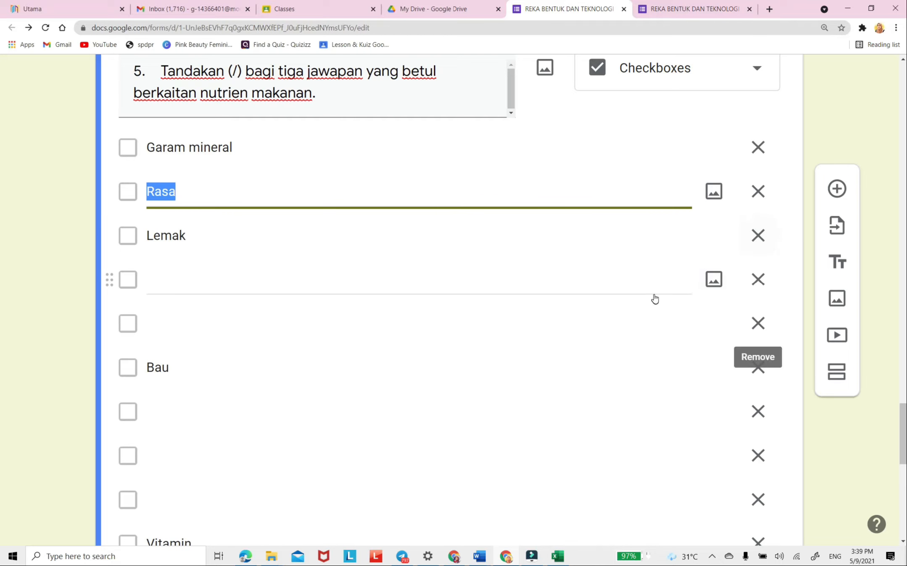
left_click(758, 284)
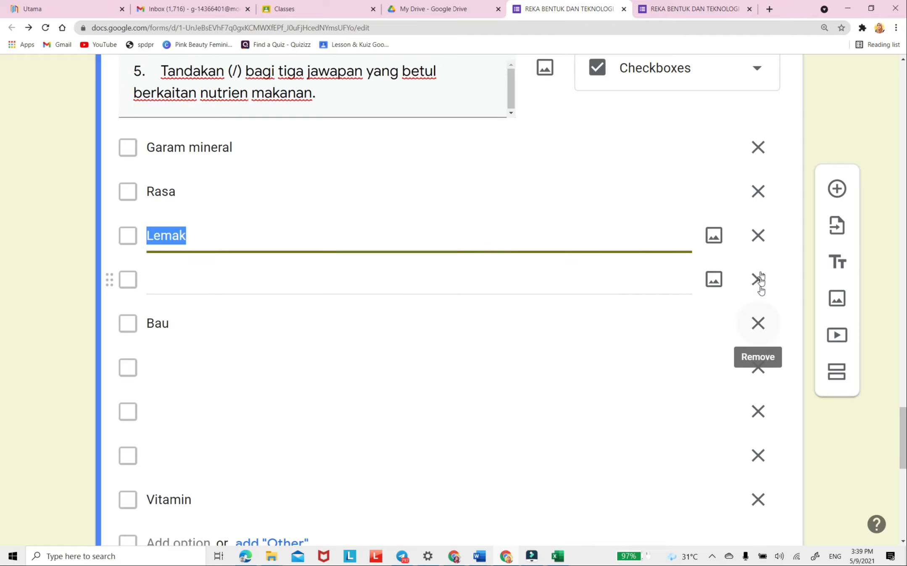
left_click(759, 290)
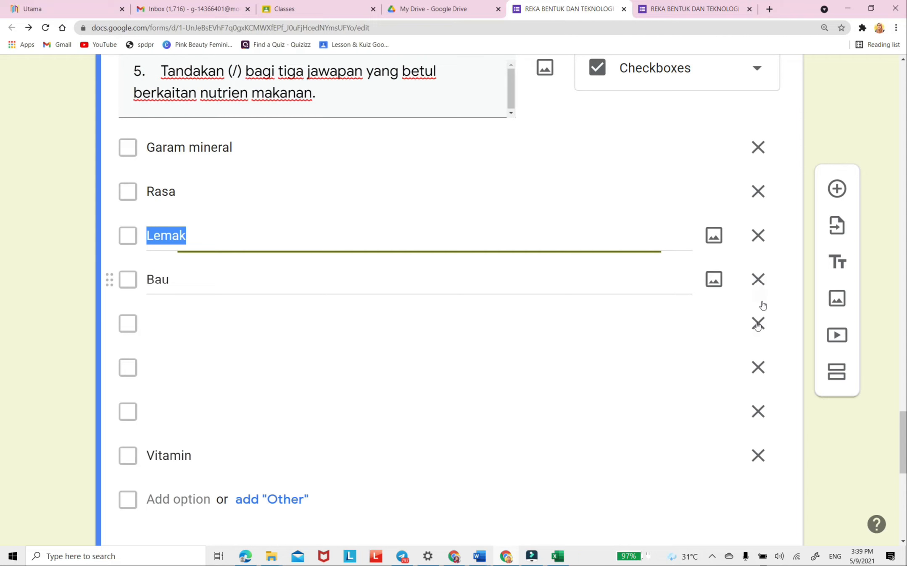
left_click(758, 326)
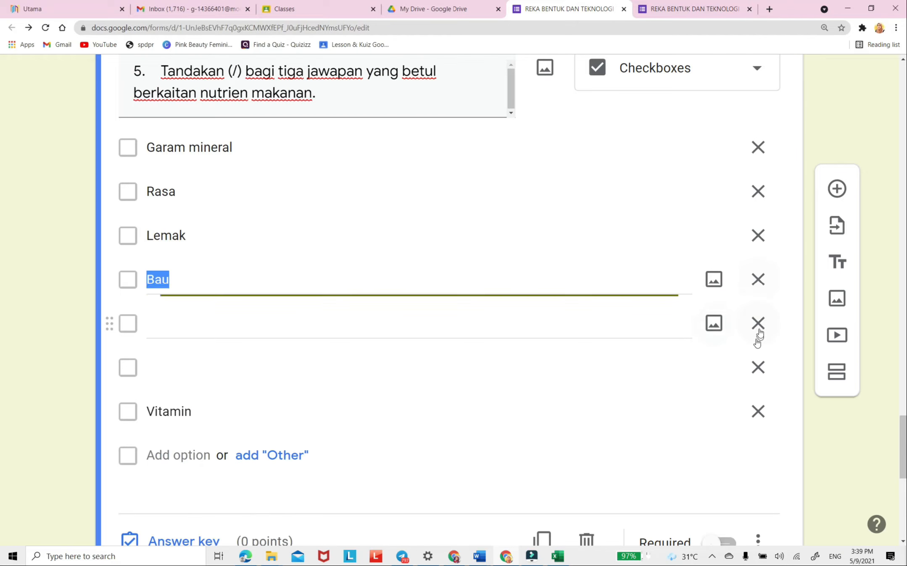
left_click(758, 330)
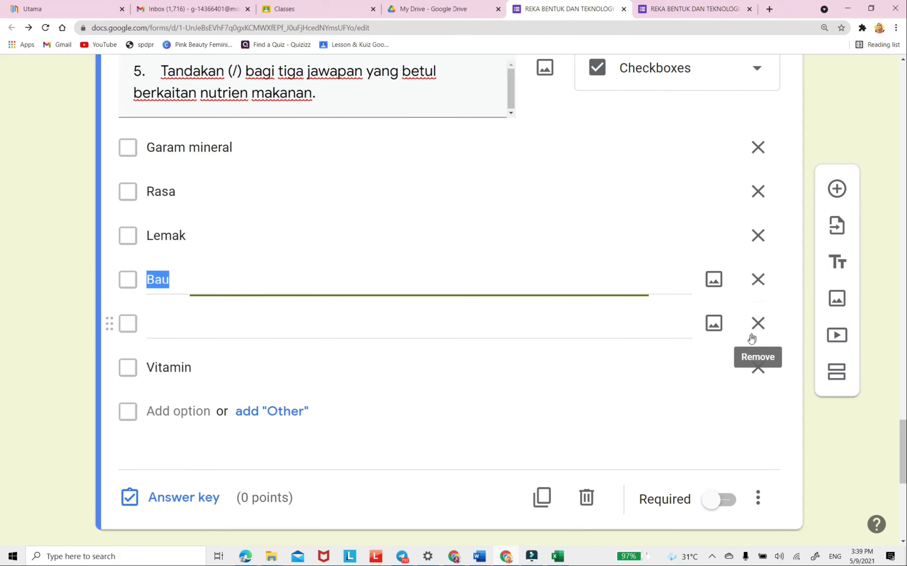
left_click(758, 330)
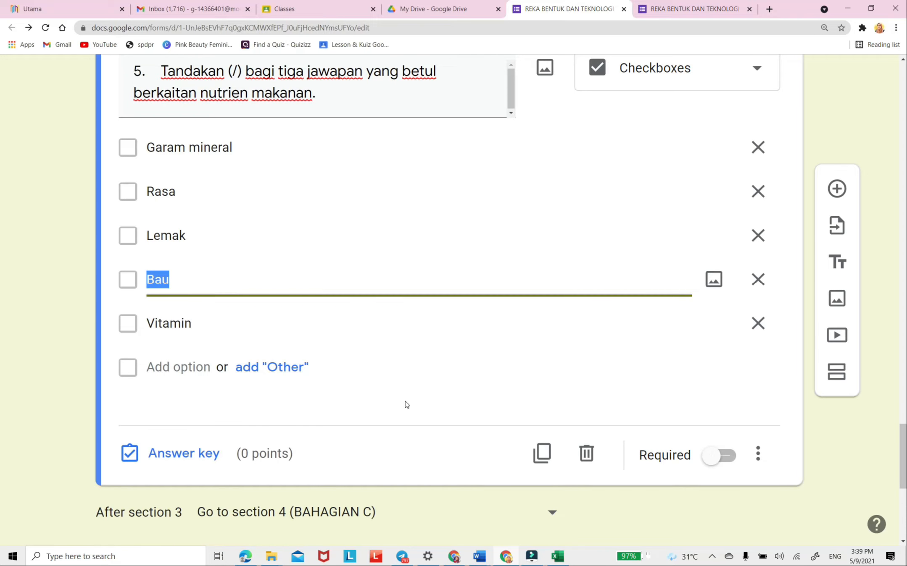
- Choose Checkboxes as the question type for question 5
scroll(391, 385, "up", 3)
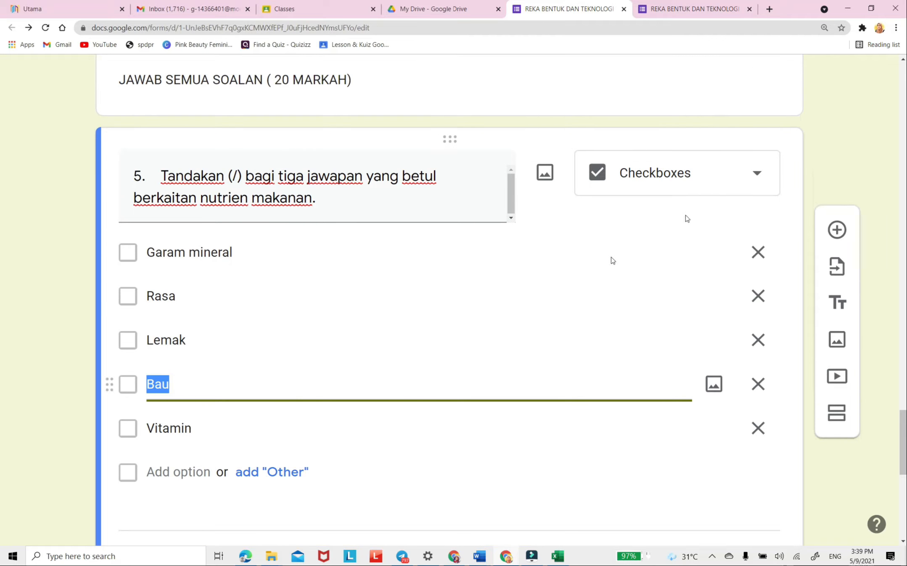
left_click(753, 174)
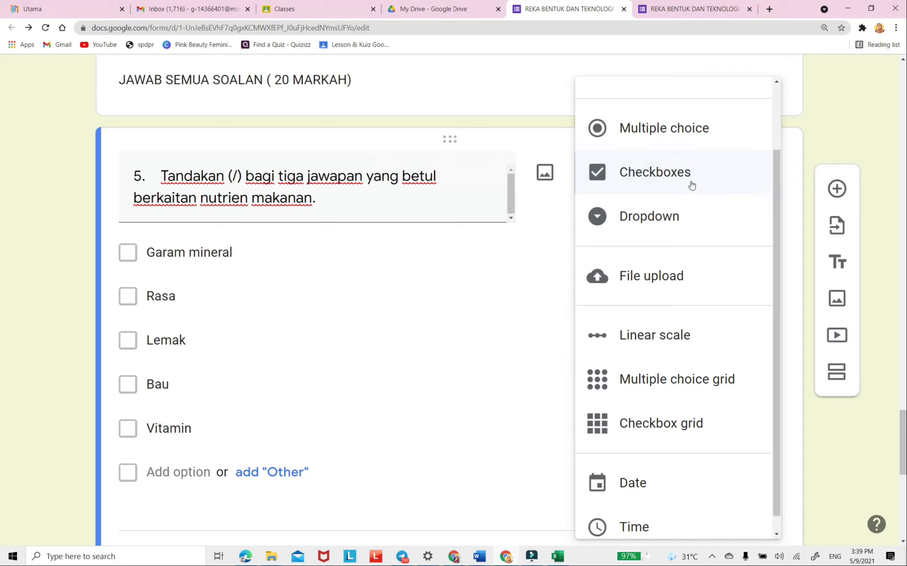
left_click(709, 178)
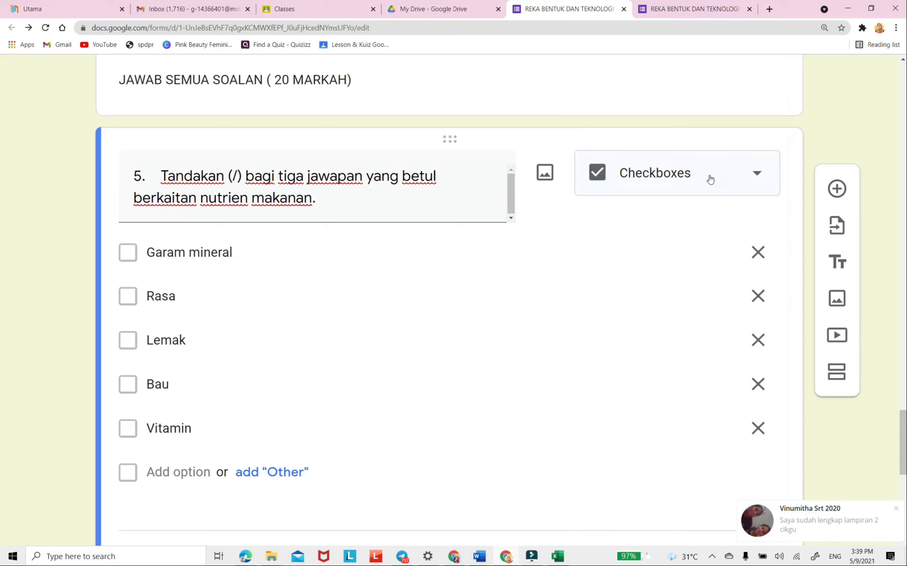
- Open question 5's answer key and set its score to 3 points
scroll(223, 393, "down", 5)
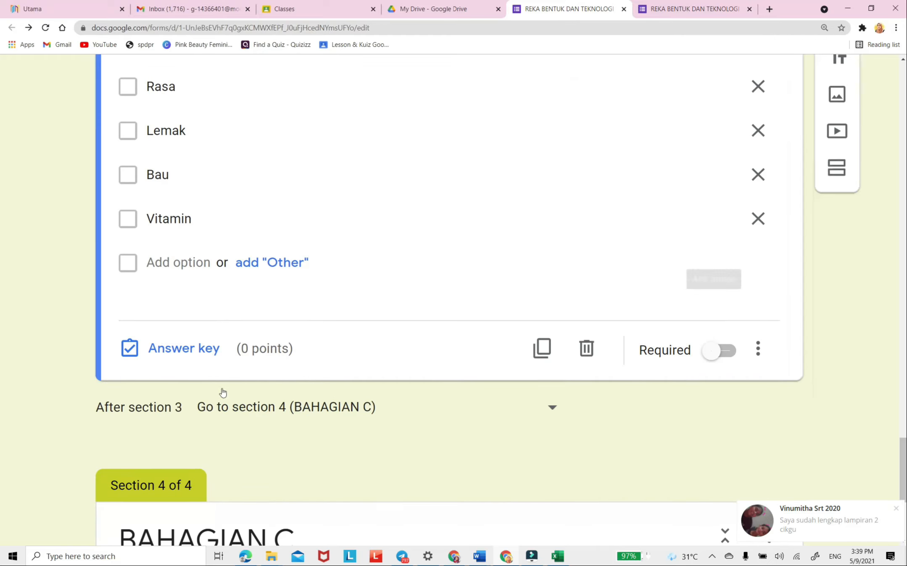
left_click(180, 349)
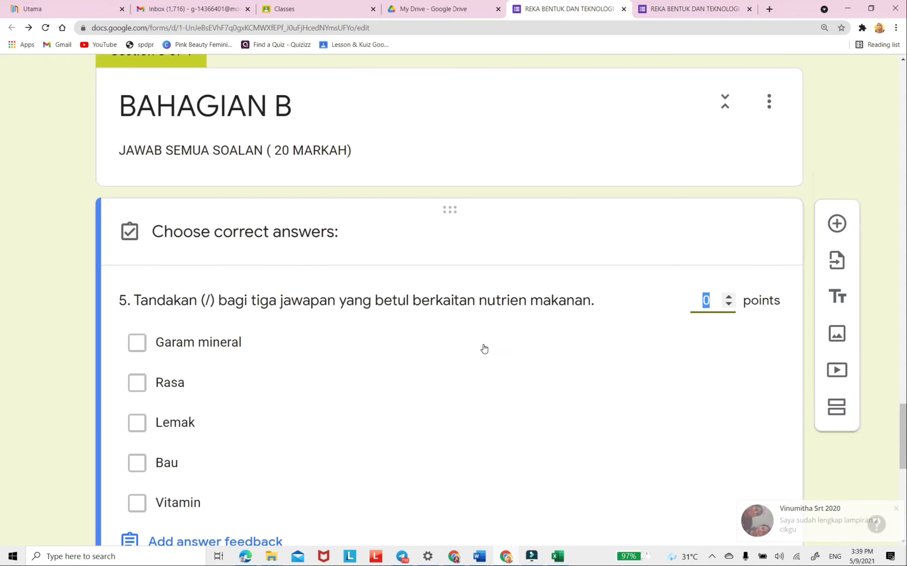
scroll(504, 344, "down", 1)
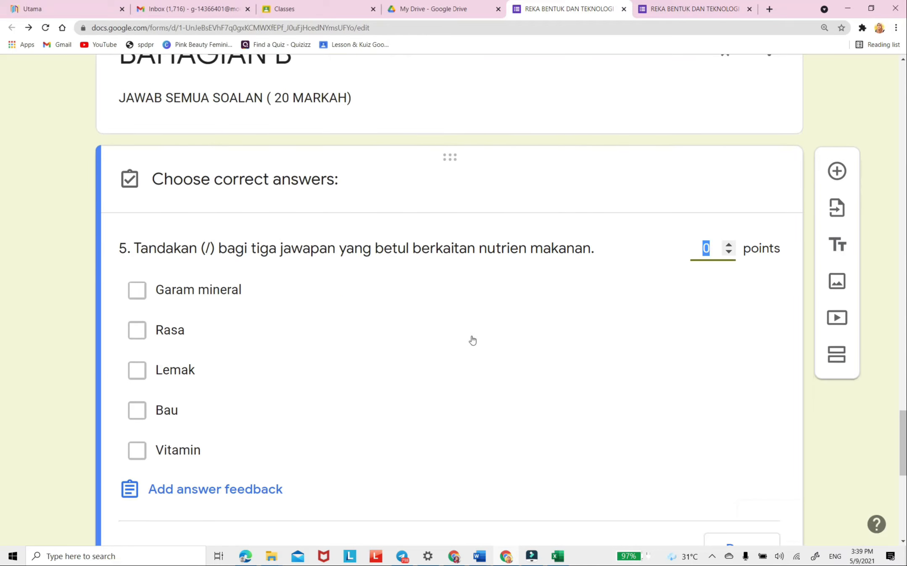
left_click(728, 248)
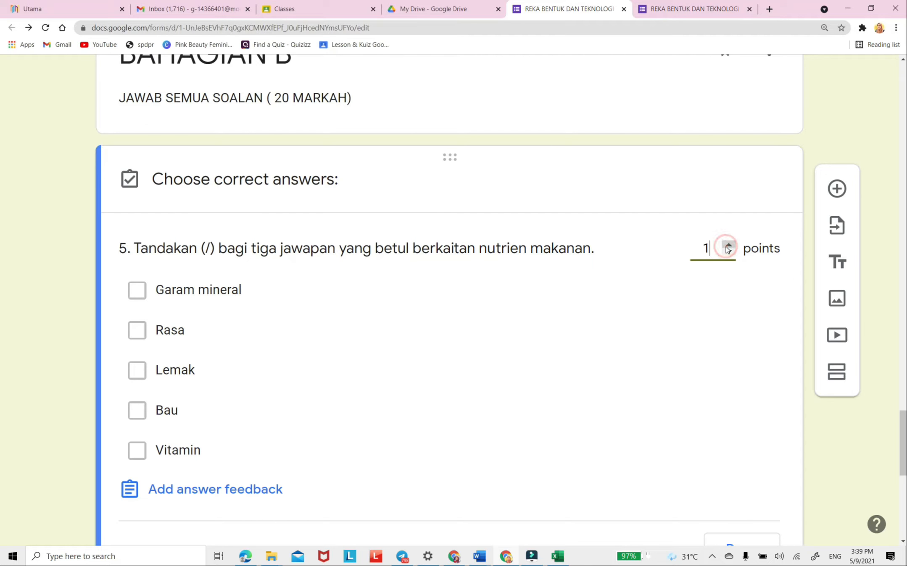
left_click(727, 244)
- Mark Garam mineral, Lemak and Vitamin as the correct answers and finish the answer key
scroll(705, 320, "down", 3)
scroll(705, 320, "up", 1)
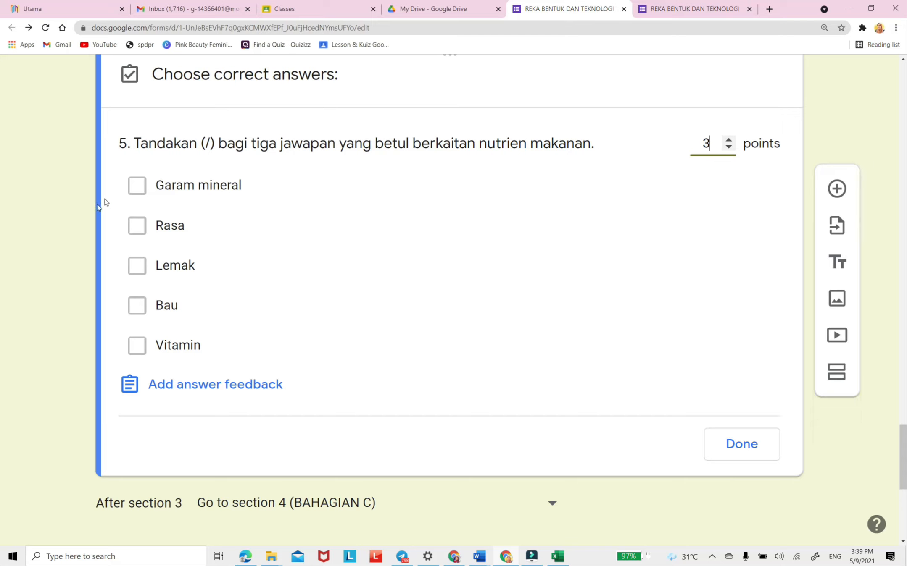
left_click(137, 185)
left_click(137, 266)
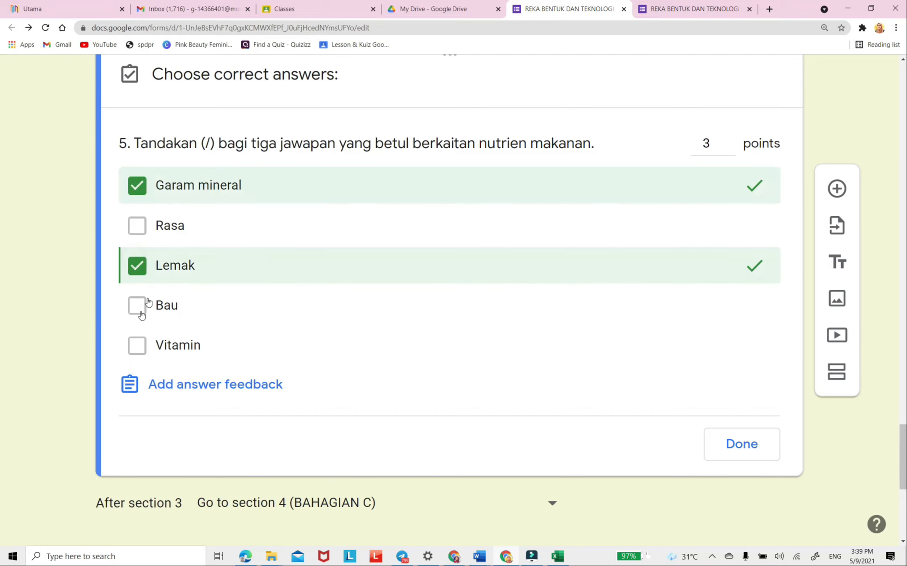
left_click(137, 346)
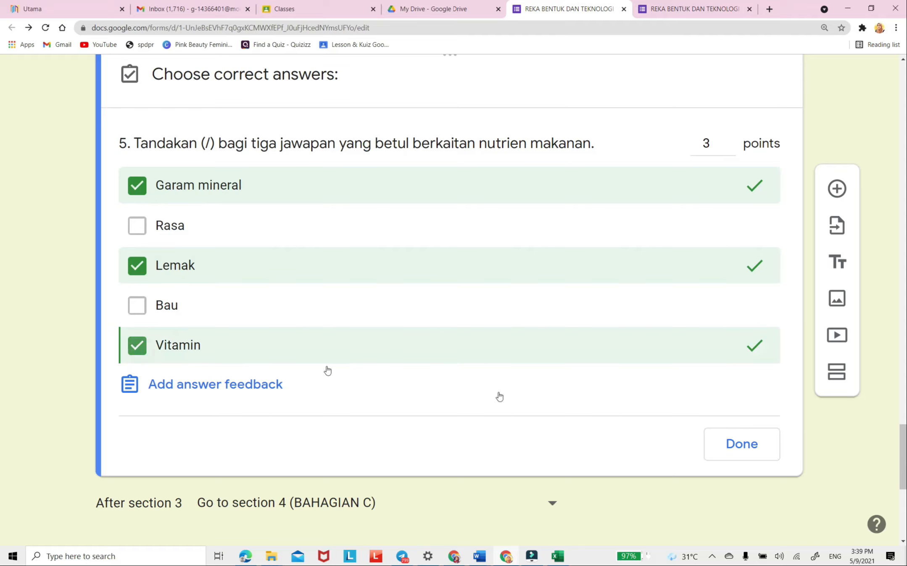
left_click(744, 448)
- Make the nutrient checkbox question in BAHAGIAN B required
scroll(560, 387, "down", 2)
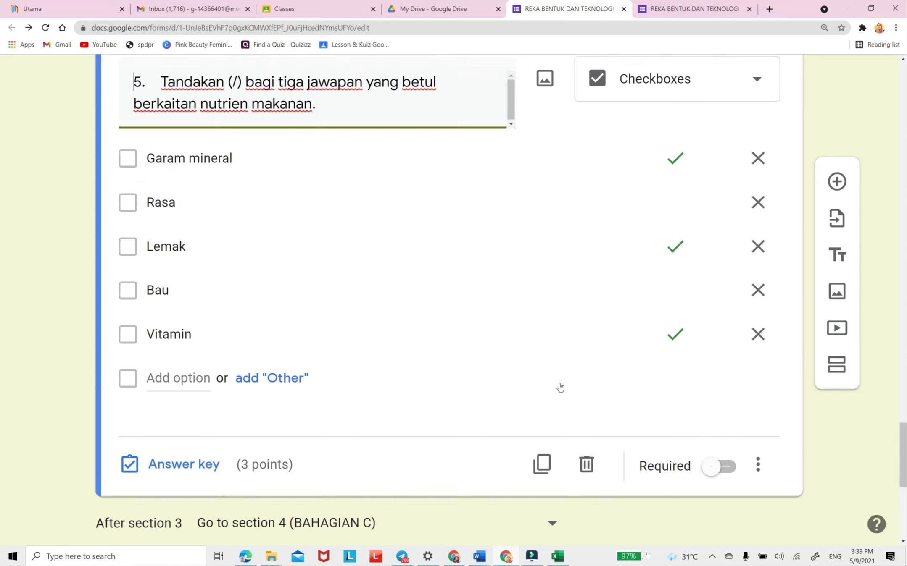
scroll(736, 381, "up", 1)
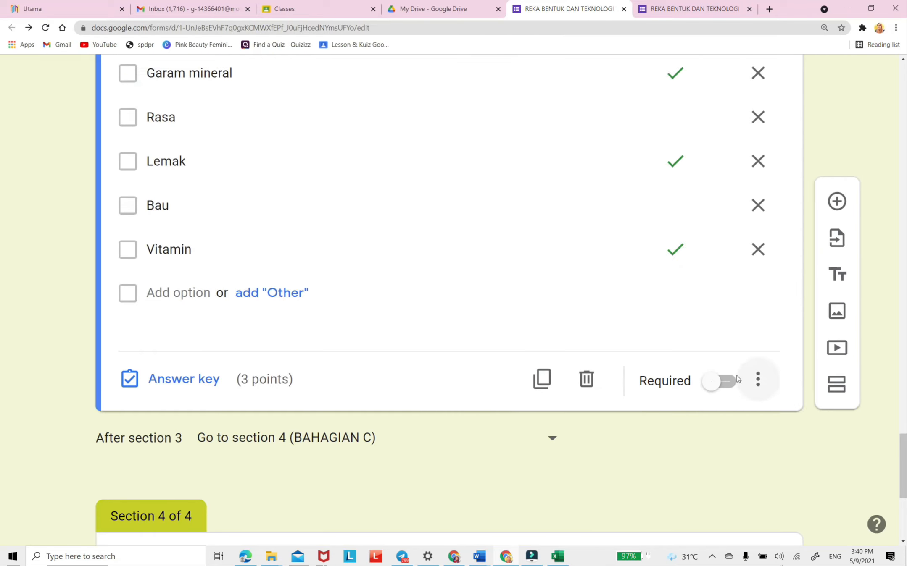
left_click(729, 428)
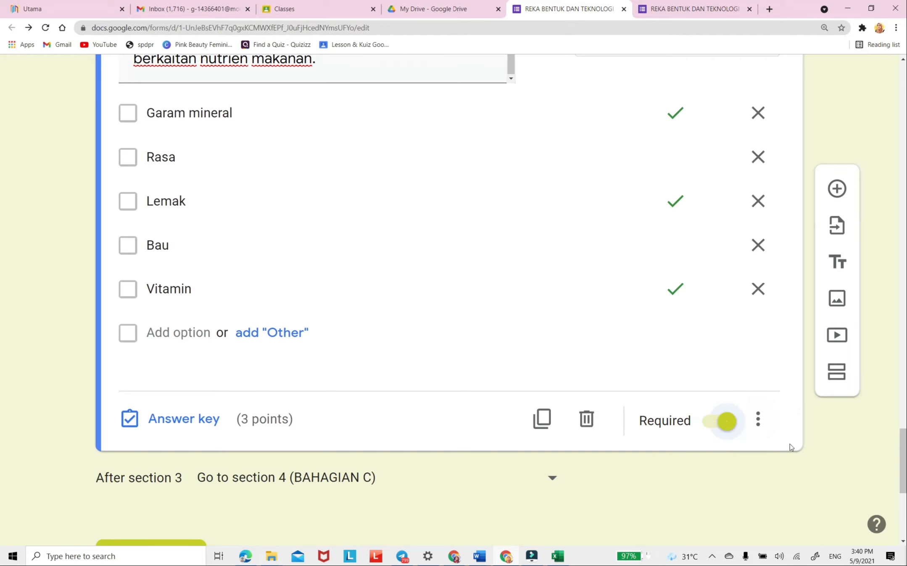
- Add a new blank question below the nutrient question in BAHAGIAN B
scroll(681, 434, "down", 2)
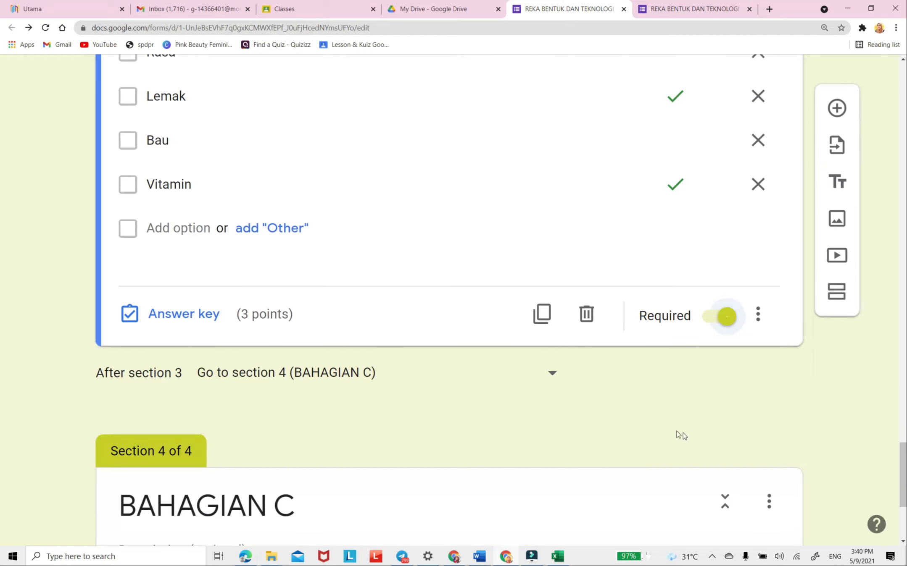
scroll(732, 281, "up", 2)
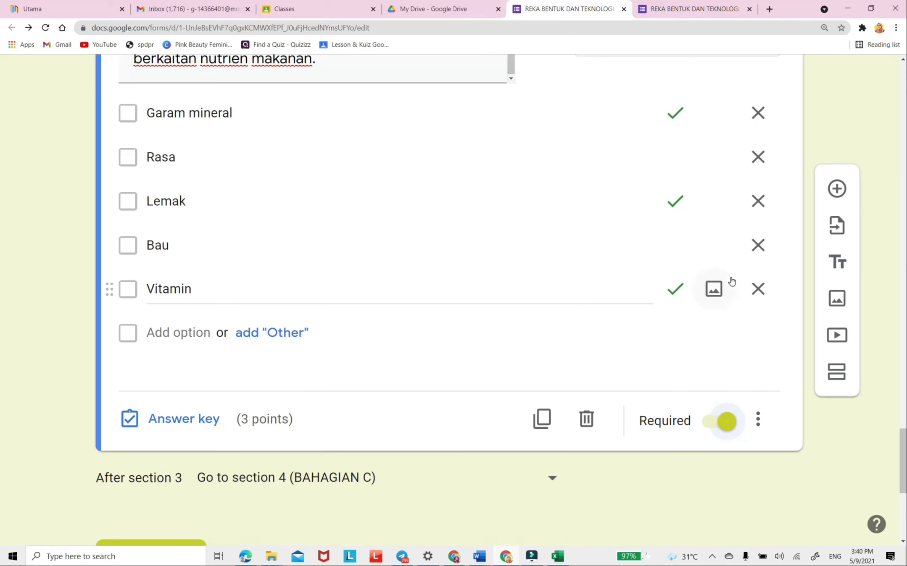
scroll(520, 402, "down", 2)
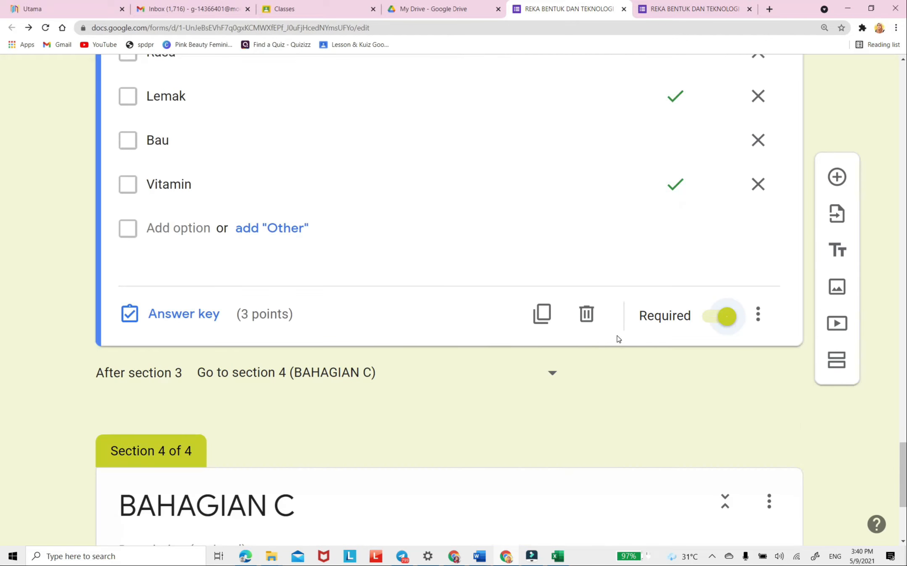
scroll(618, 336, "up", 3)
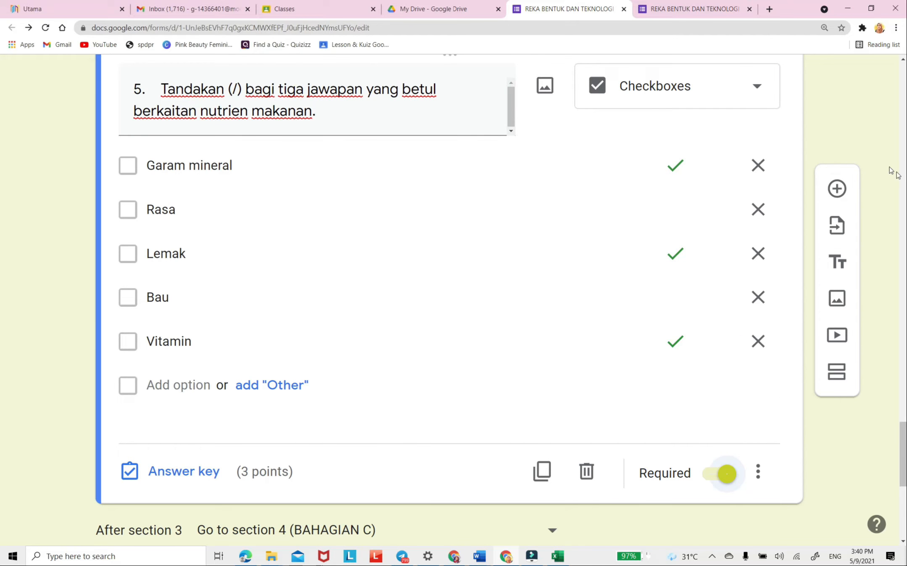
left_click(838, 194)
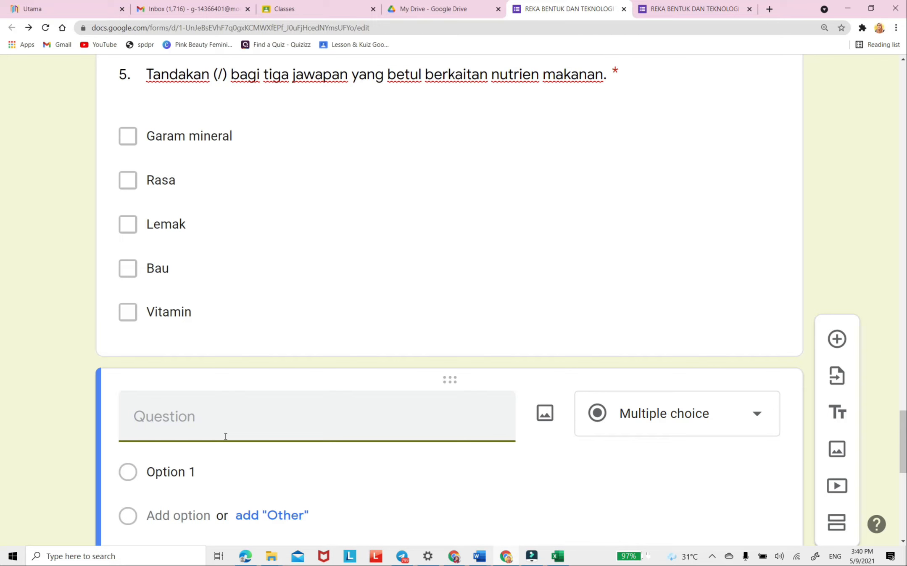
- Renumber the nutrient question by replacing the number before "Tandakan" in its title with "1."
left_click(159, 75)
left_click(164, 88)
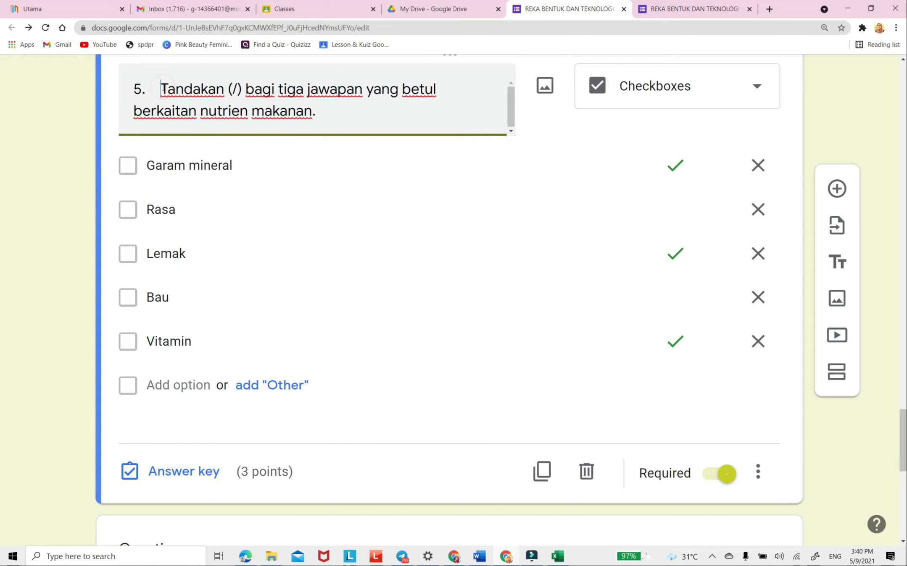
key("BackSpace")
key("BackSpace")
key("BackSpace")
type("1.")
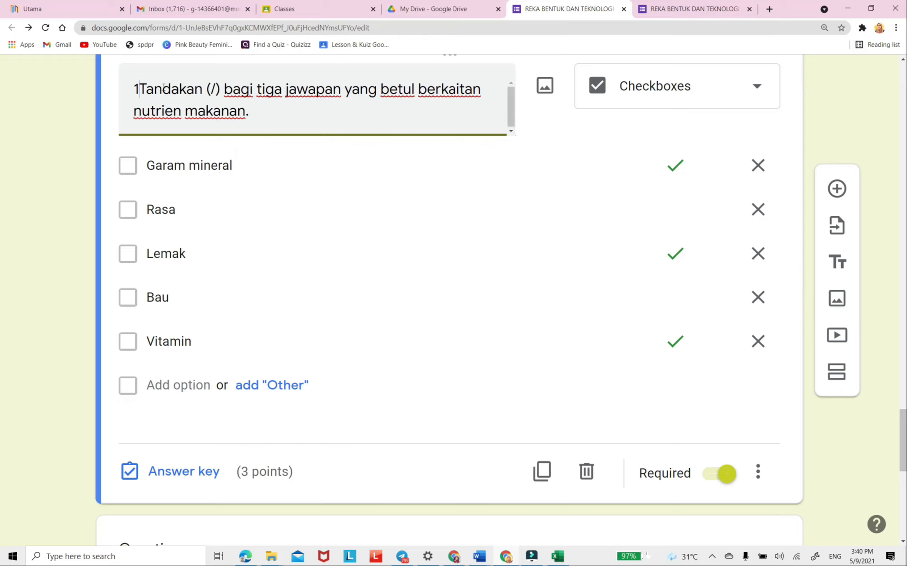
- Title the blank question in BAHAGIAN B "2. Nyatakan maksud reka bentuk mekatronik."
scroll(195, 304, "down", 5)
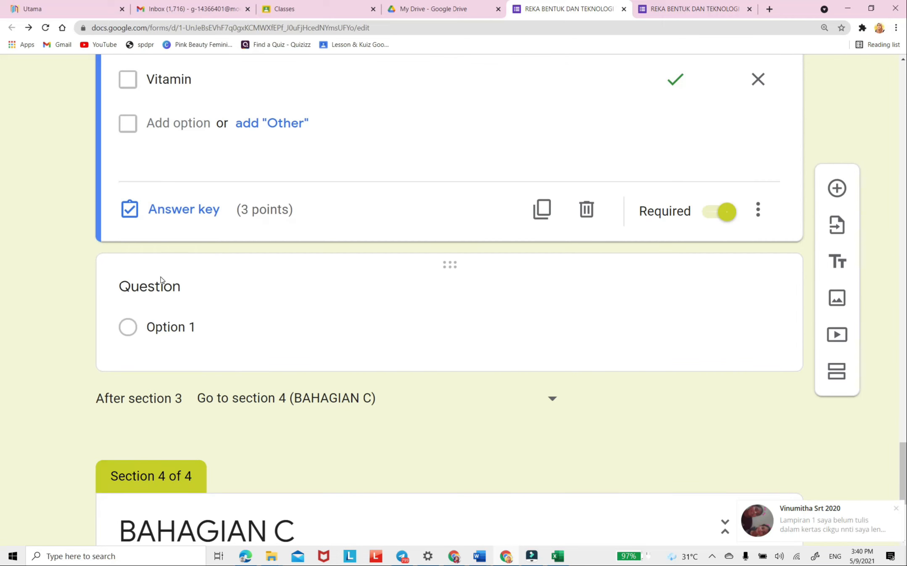
left_click(164, 289)
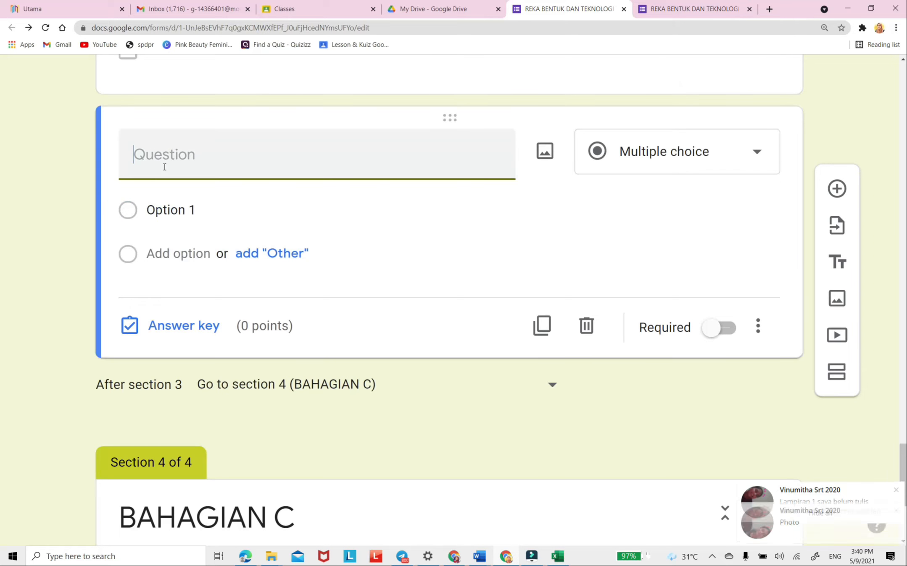
type("2")
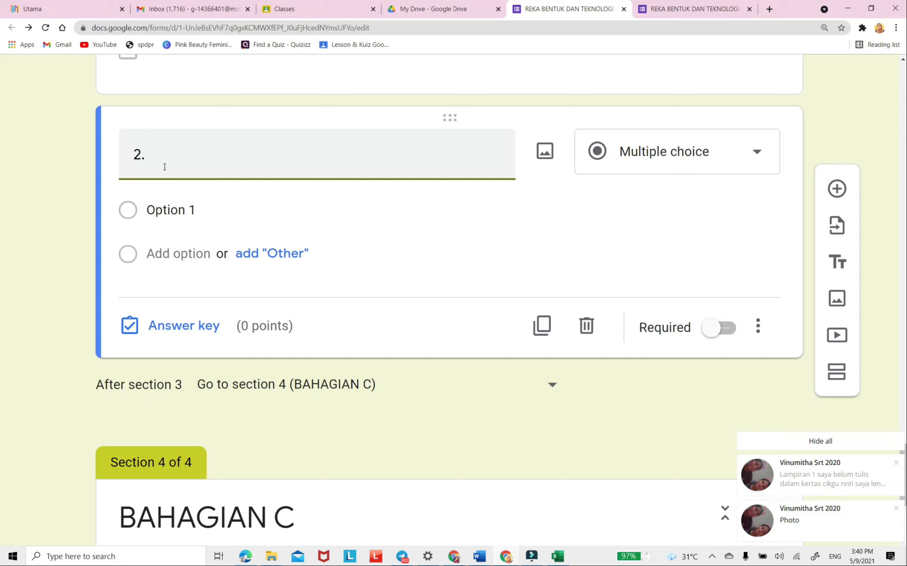
type(". Nyata")
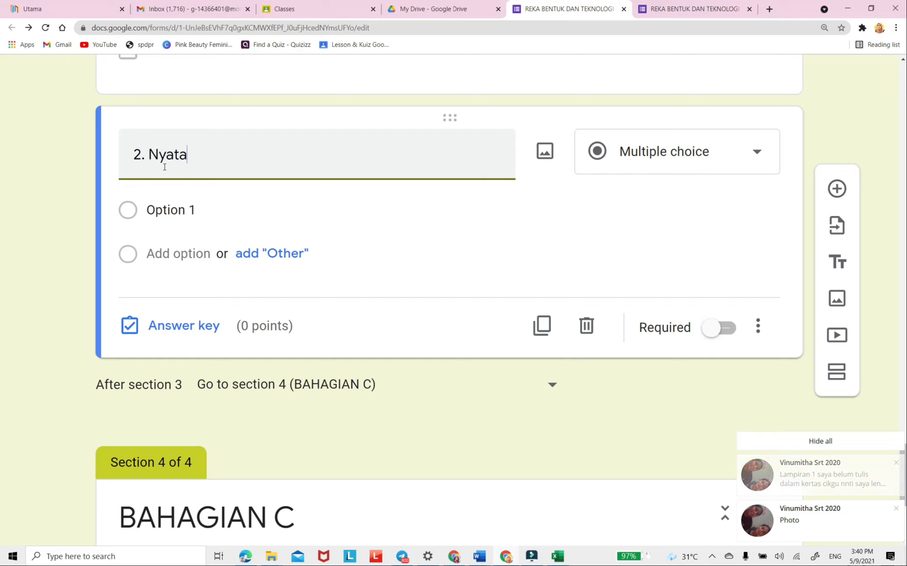
type("kan maks")
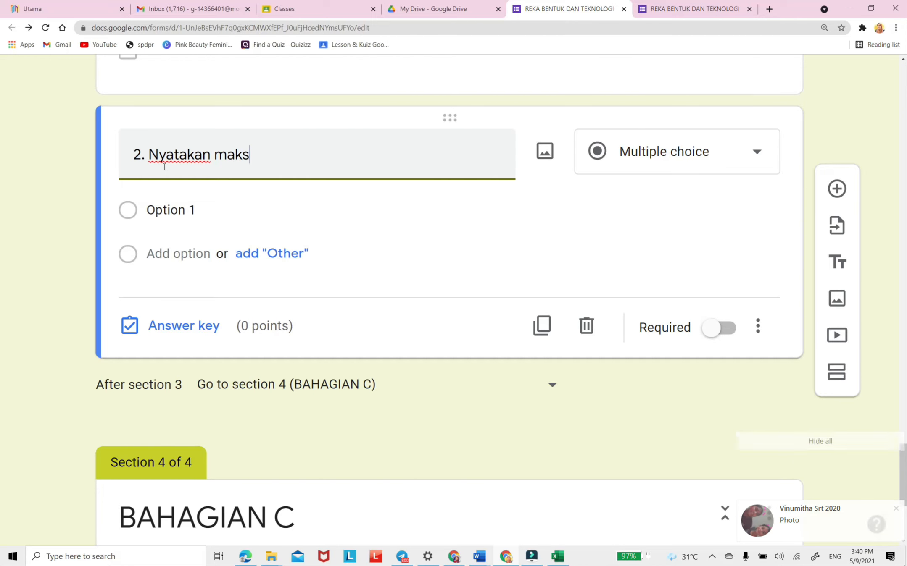
type("ud re")
key("BackSpace")
type("reka bentuk ")
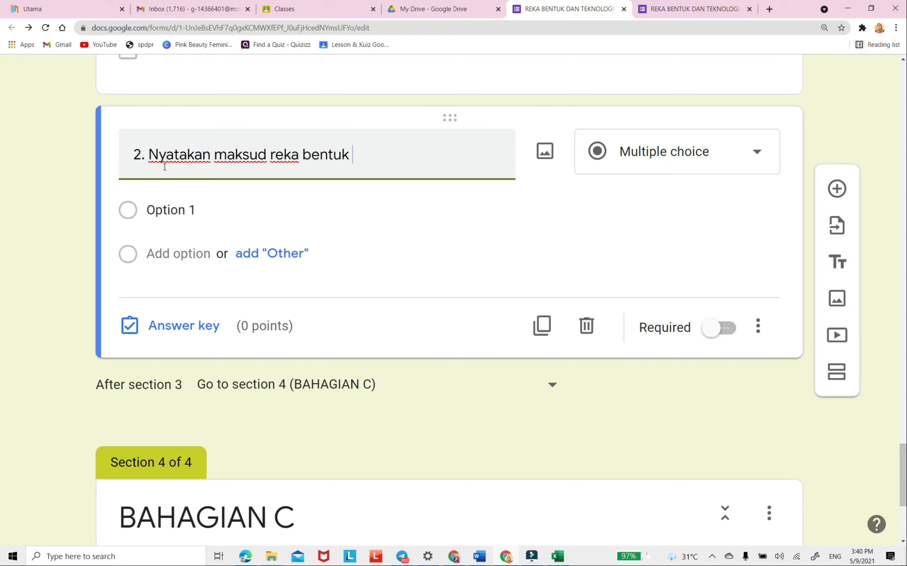
type("mekatronik.")
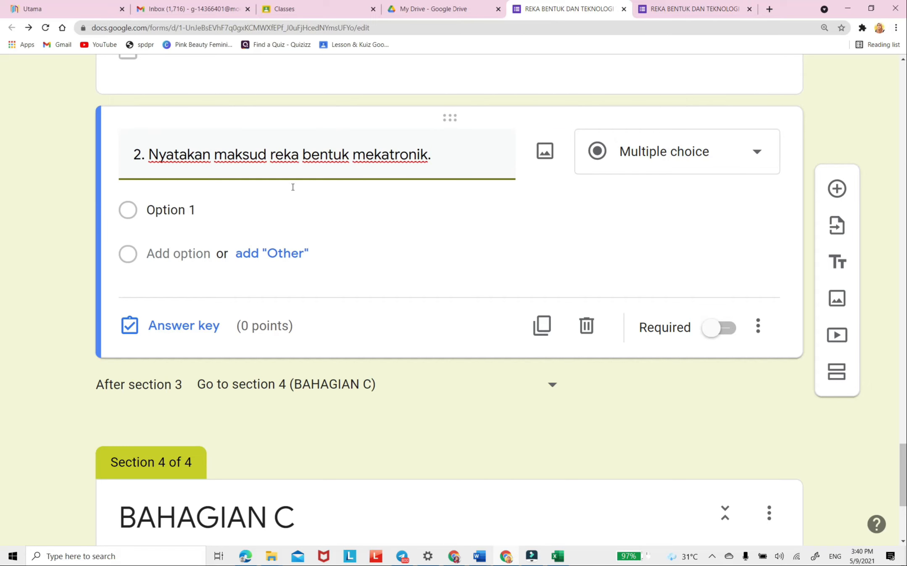
- Change the mekatronik question's type to Short answer
left_click(722, 158)
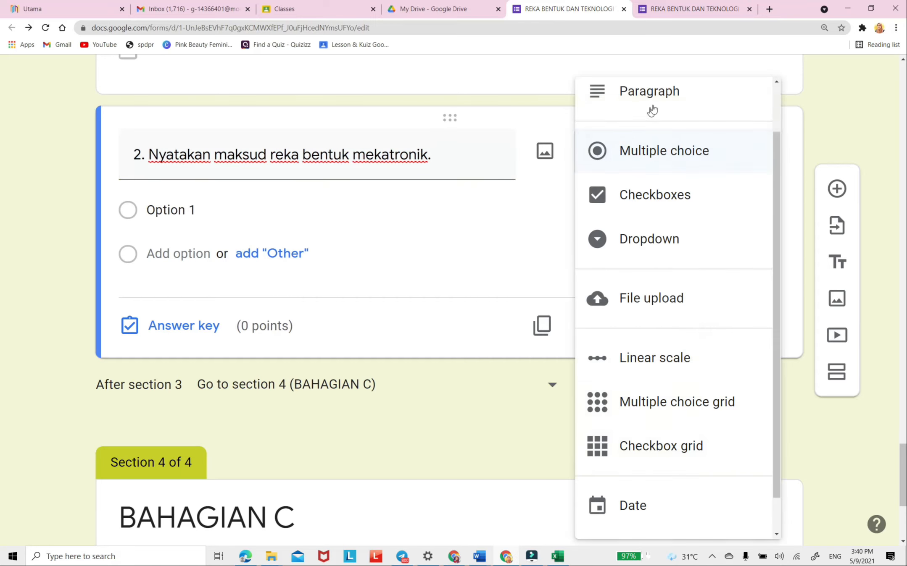
scroll(681, 159, "up", 2)
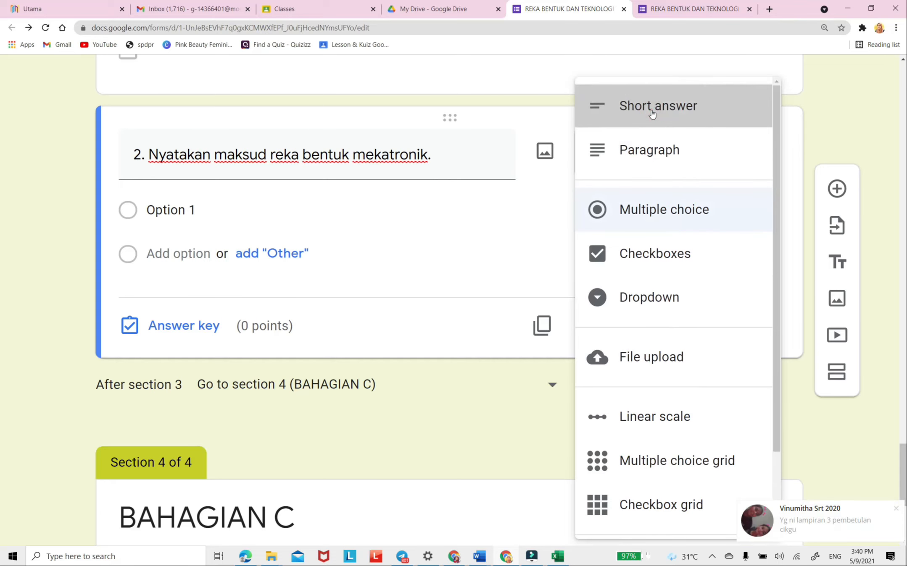
left_click(650, 111)
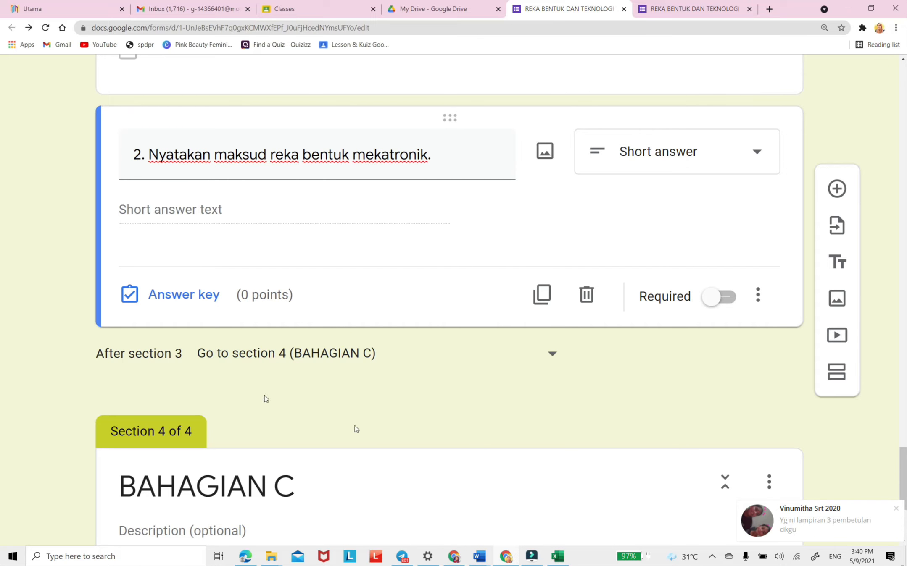
- In the mekatronik question's answer key, assign 1 point and add the correct answer "gabungan sistem lektrik dan....."
left_click(193, 301)
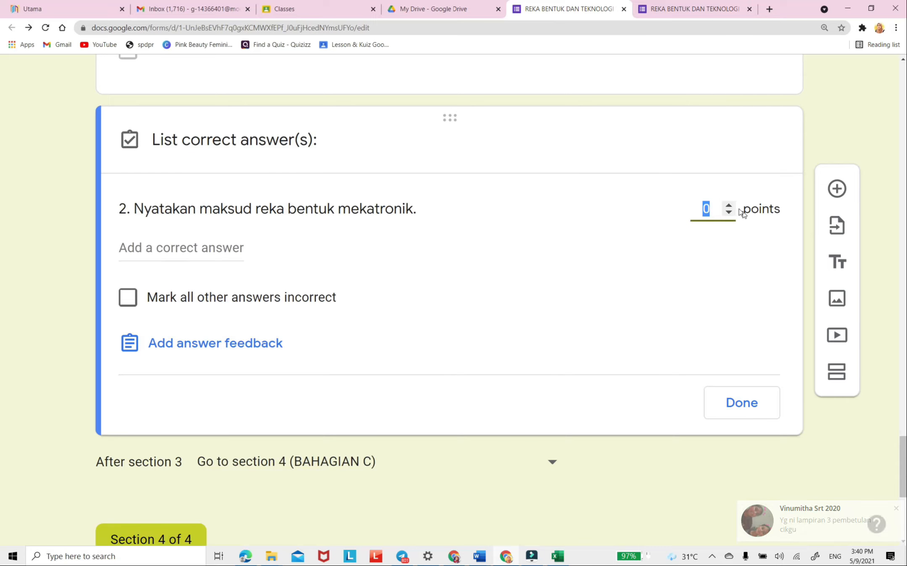
left_click(731, 207)
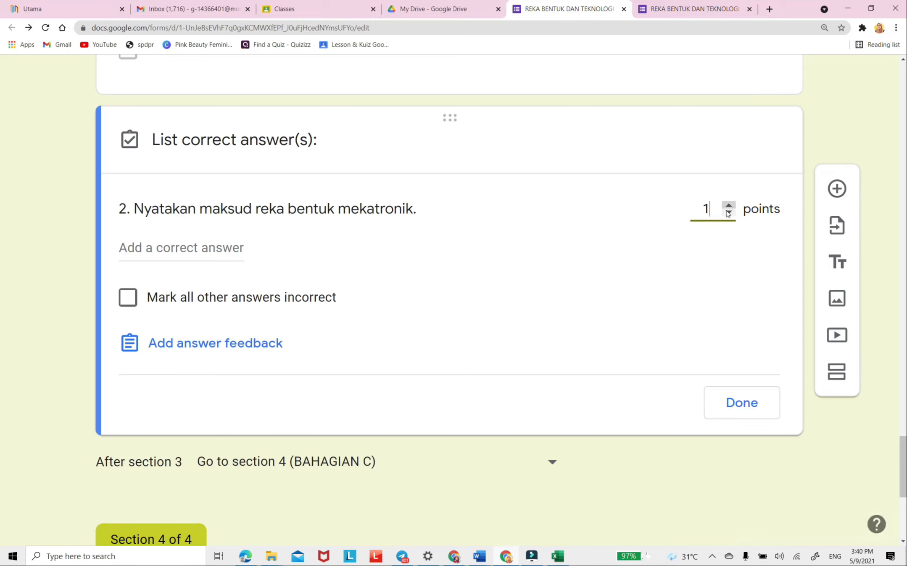
left_click(137, 251)
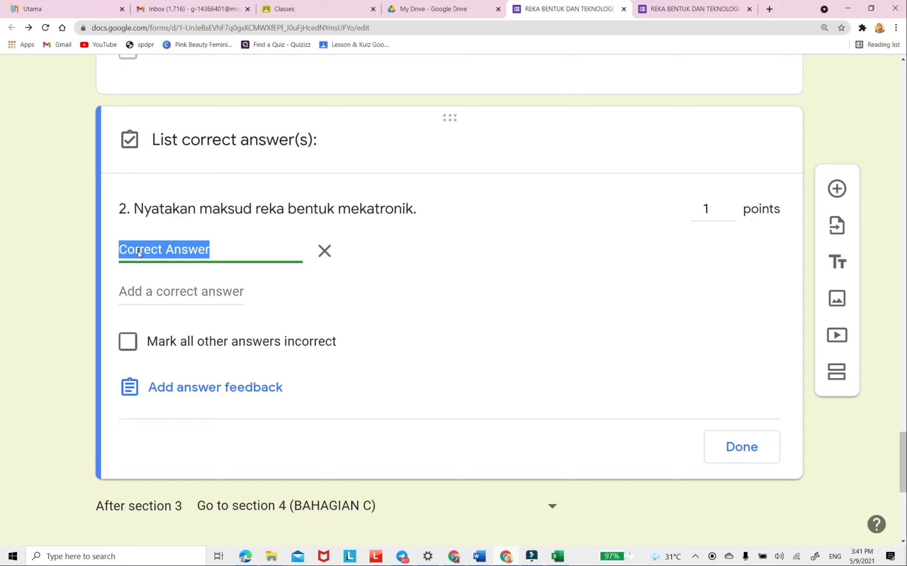
type("gabungan ")
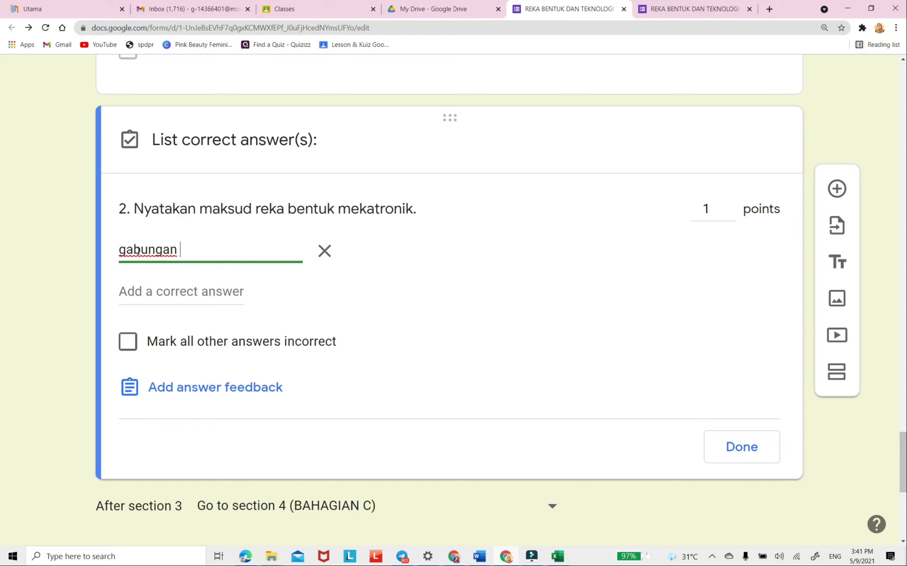
type("sistem lektrik dan.....")
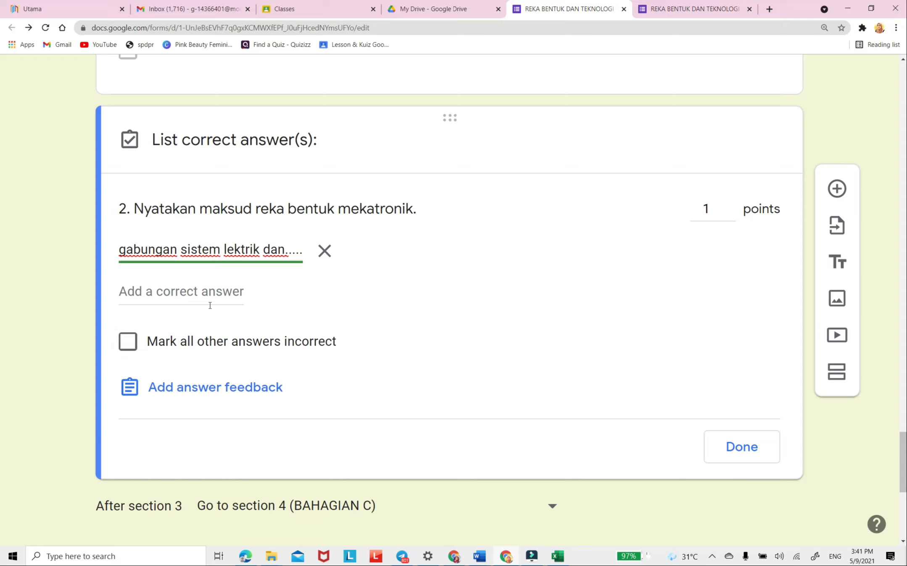
- Add "sistem mekanikal" as a second correct answer and start a third answer entry
left_click(308, 288)
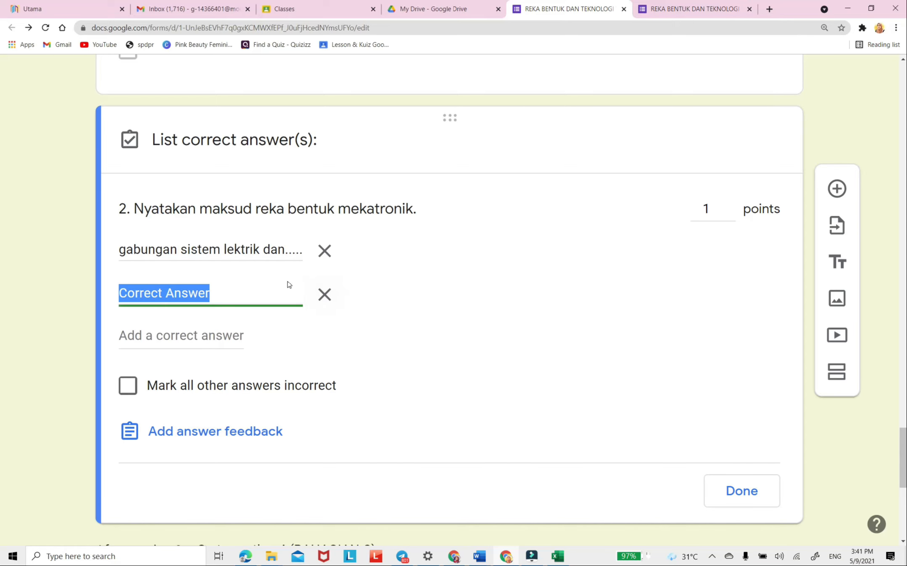
type("sistem me")
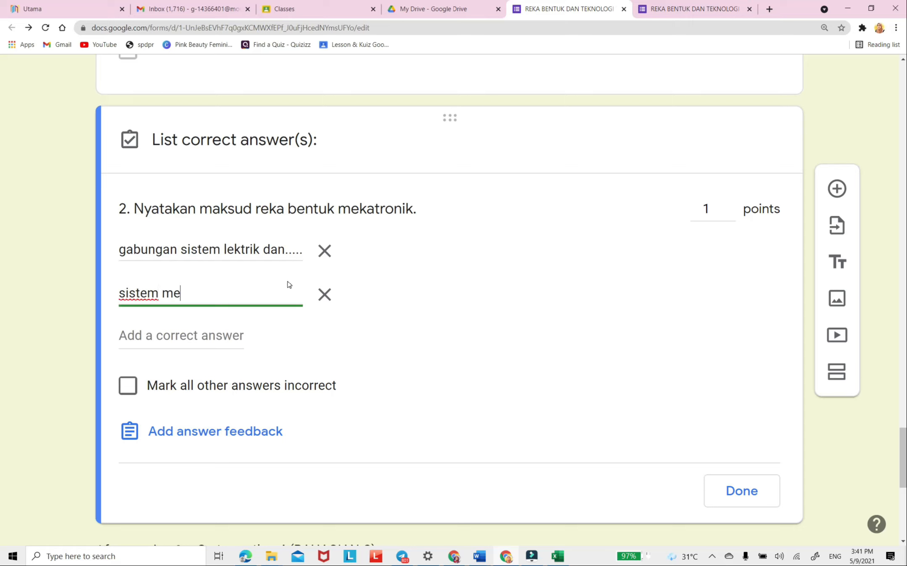
type("kanikal")
key("Return")
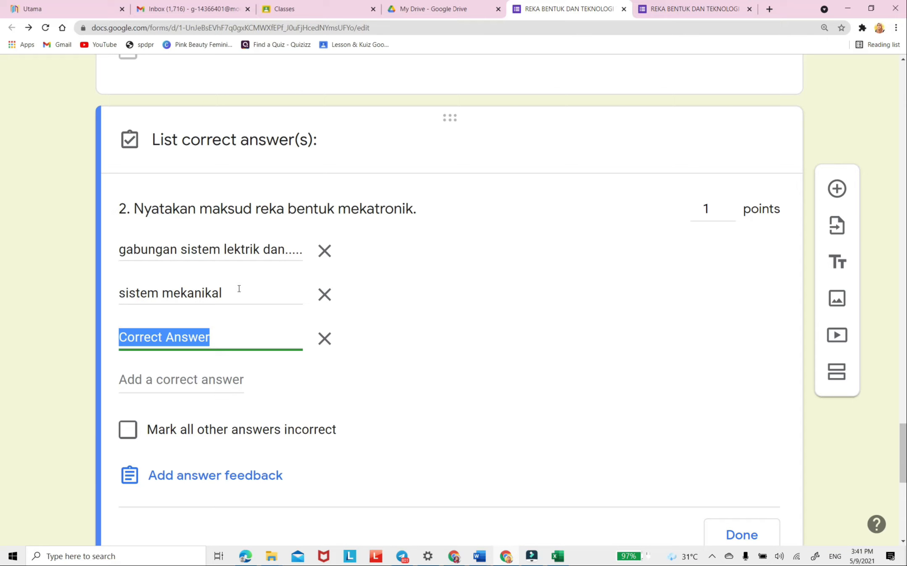
- Switch marking all other answers incorrect on and back off, and finish the mekatronik question's answer key
scroll(222, 349, "down", 1)
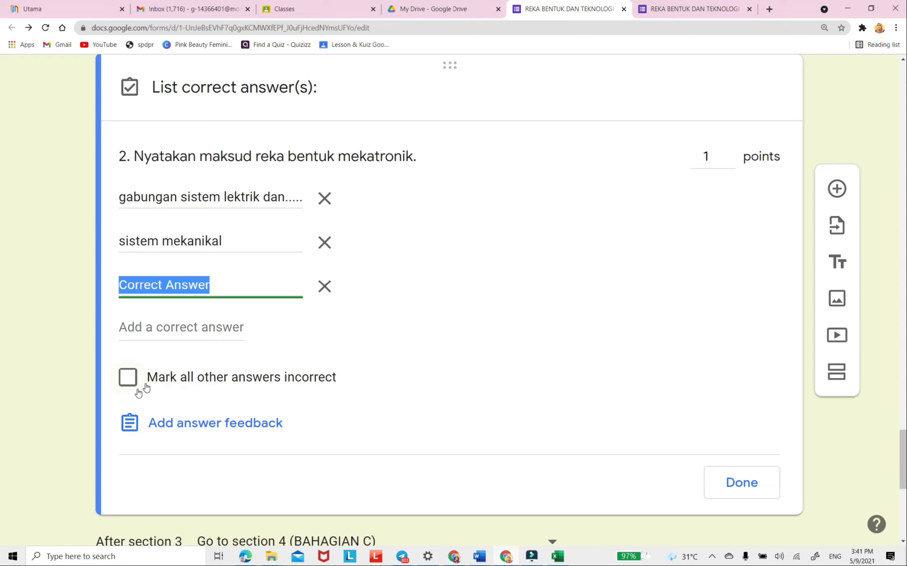
left_click(129, 380)
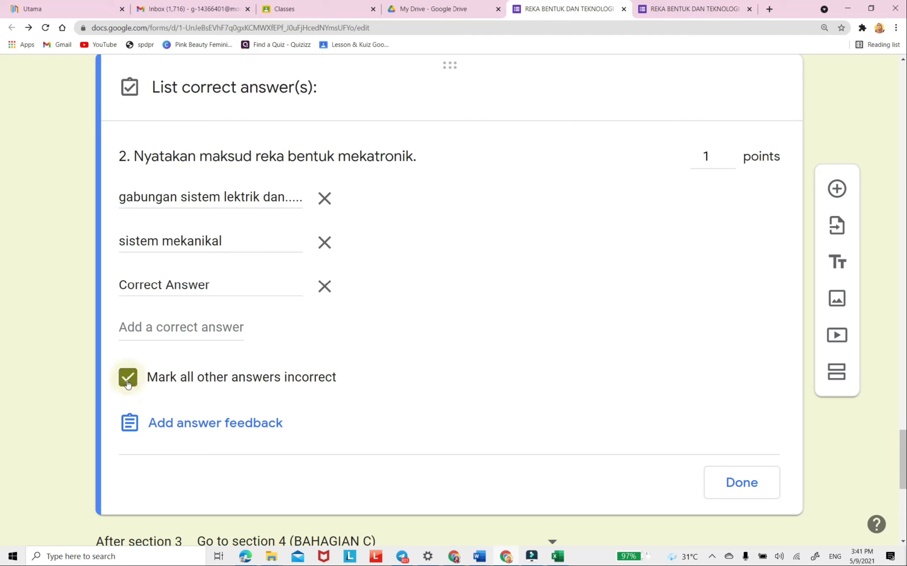
left_click(129, 383)
left_click(740, 483)
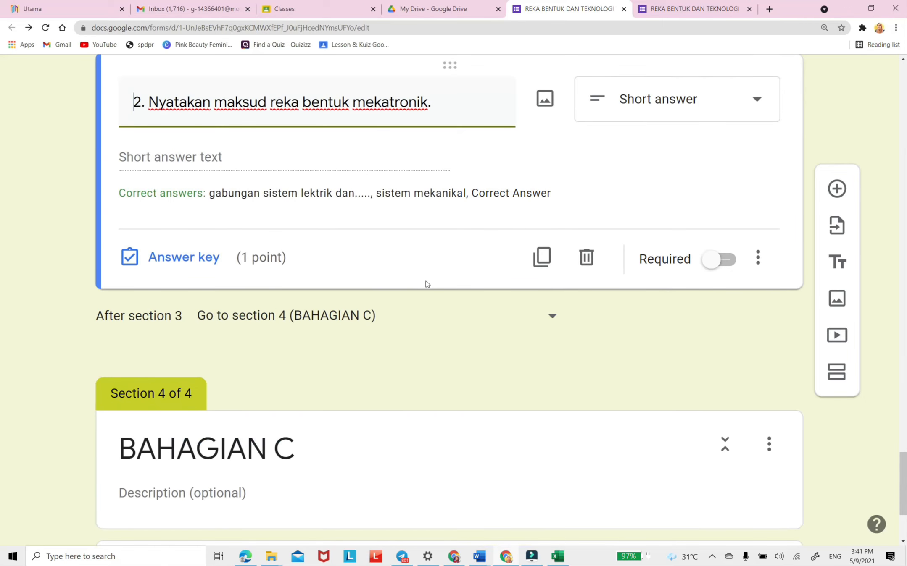
- Set the form to go to section 4 (BAHAGIAN C) after section 3
scroll(427, 285, "up", 7)
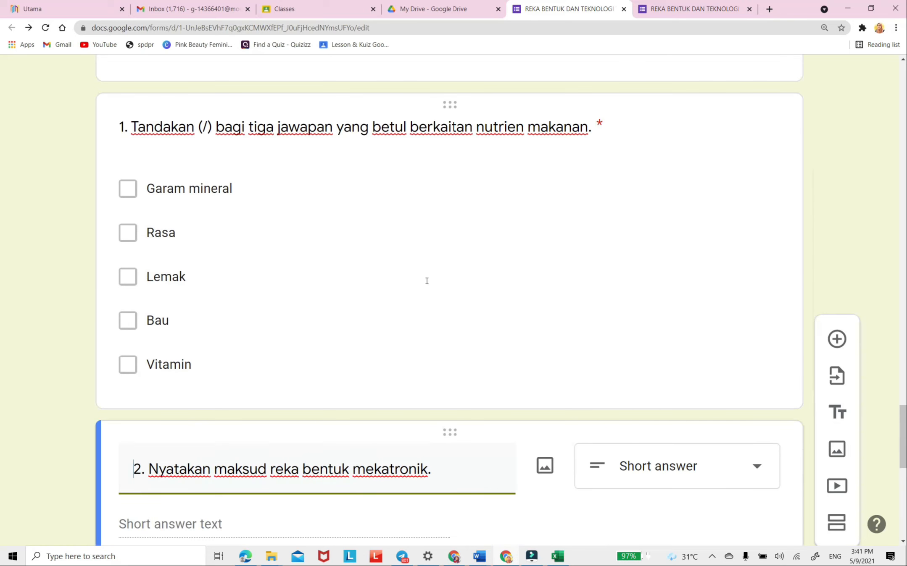
scroll(428, 284, "down", 3)
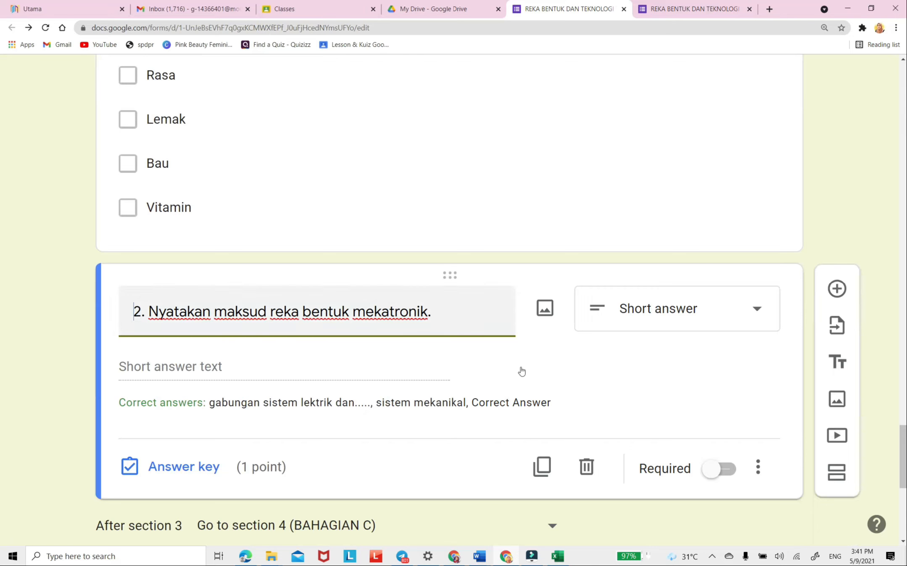
scroll(577, 371, "down", 2)
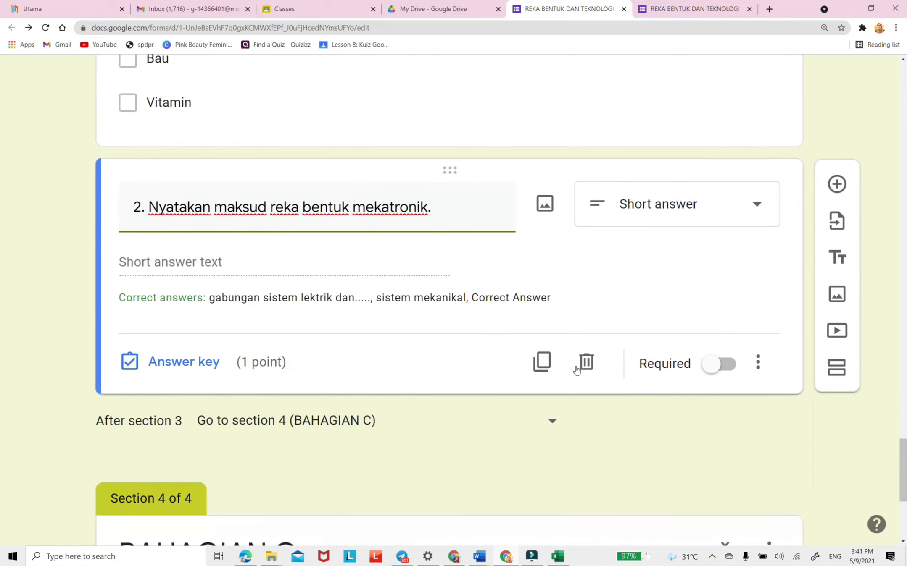
left_click(553, 424)
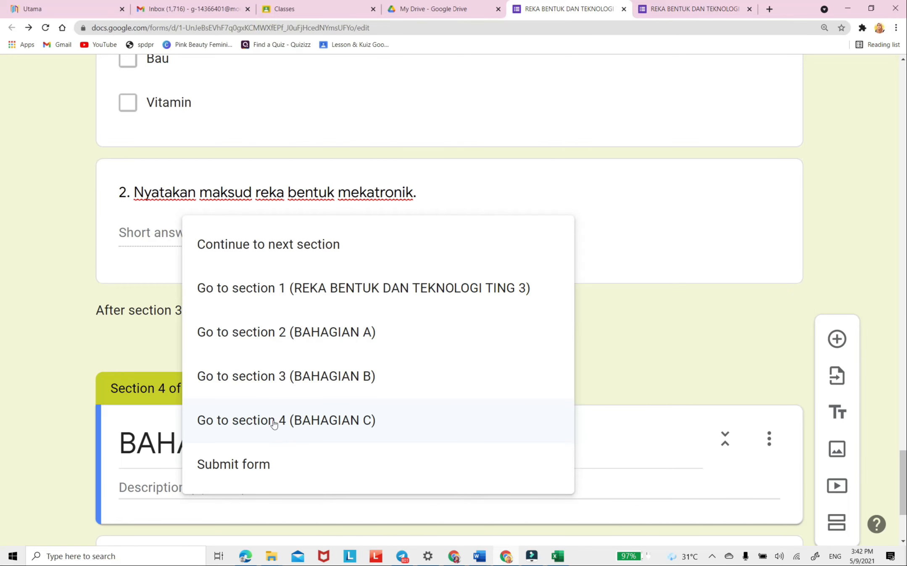
left_click(310, 425)
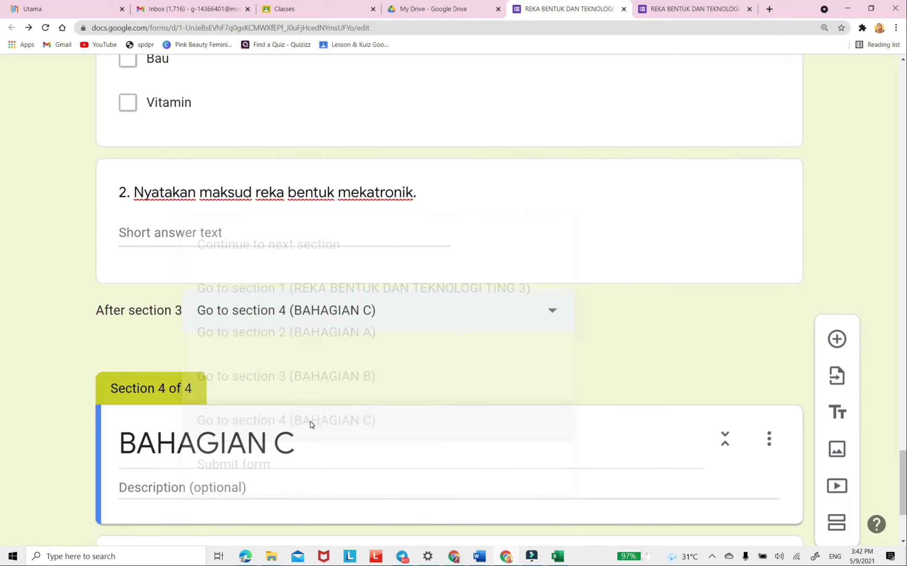
- Open the respondent preview of the quiz and look over its first page
scroll(478, 428, "down", 3)
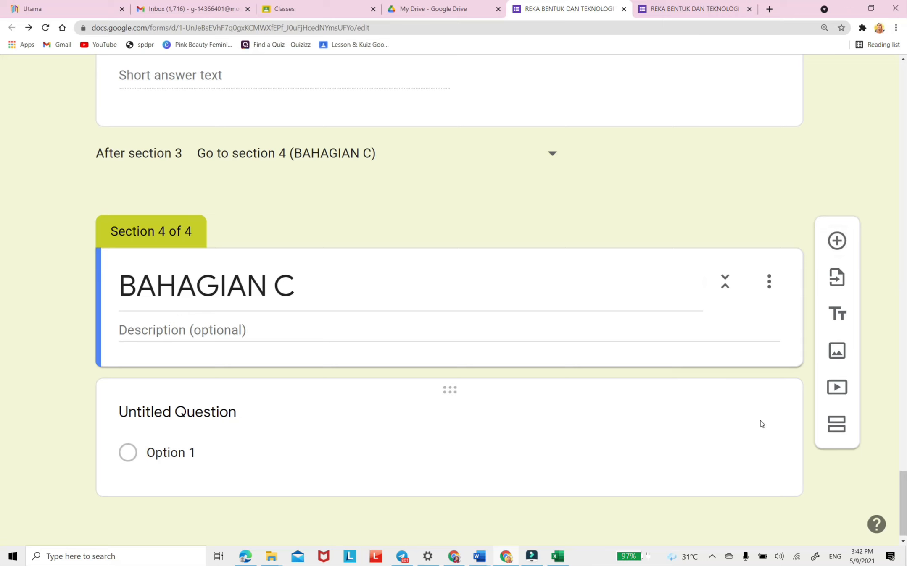
scroll(761, 424, "up", 10)
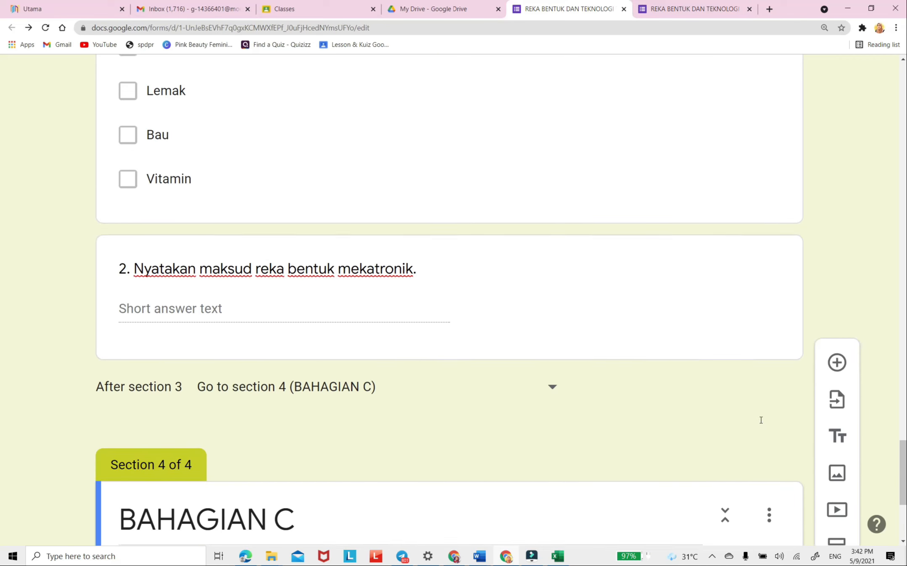
scroll(758, 421, "up", 15)
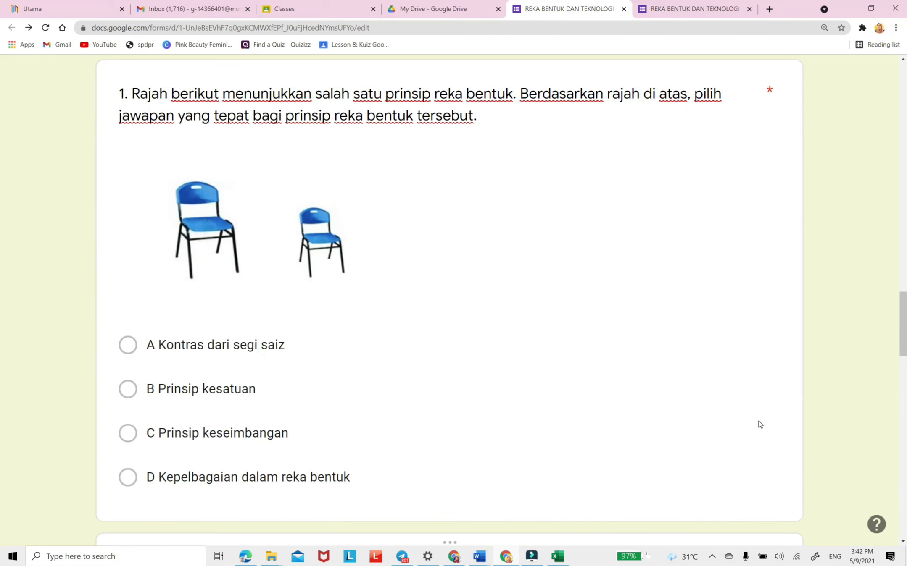
scroll(760, 425, "up", 15)
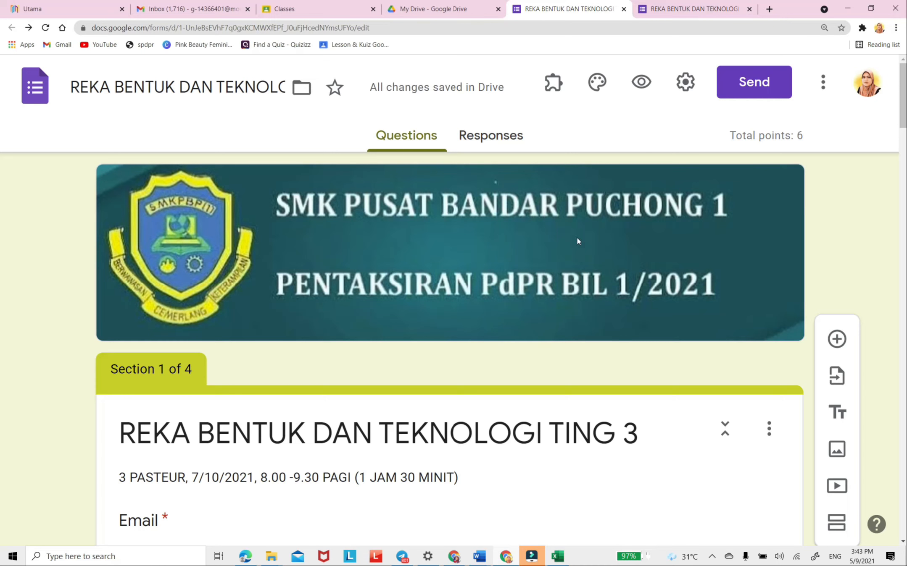
left_click(641, 82)
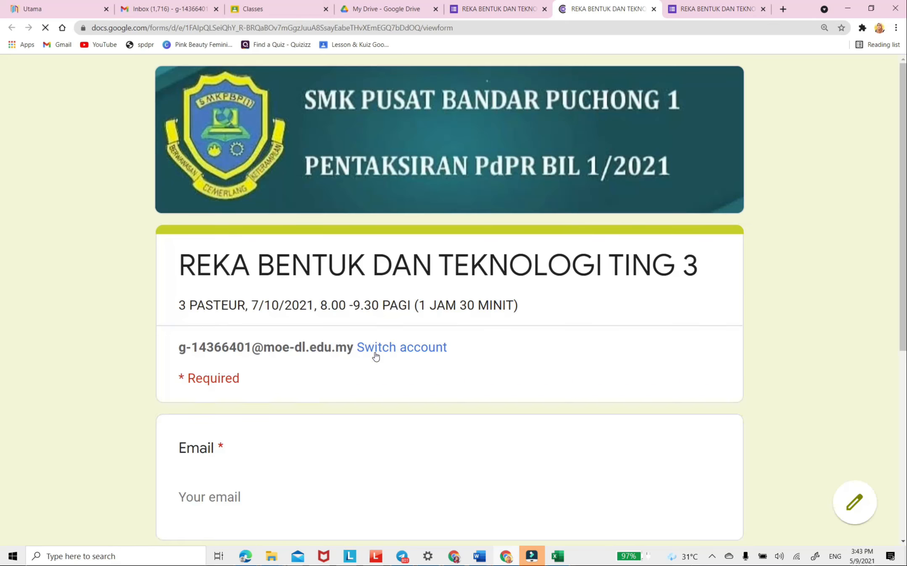
scroll(383, 350, "down", 5)
scroll(382, 350, "down", 1)
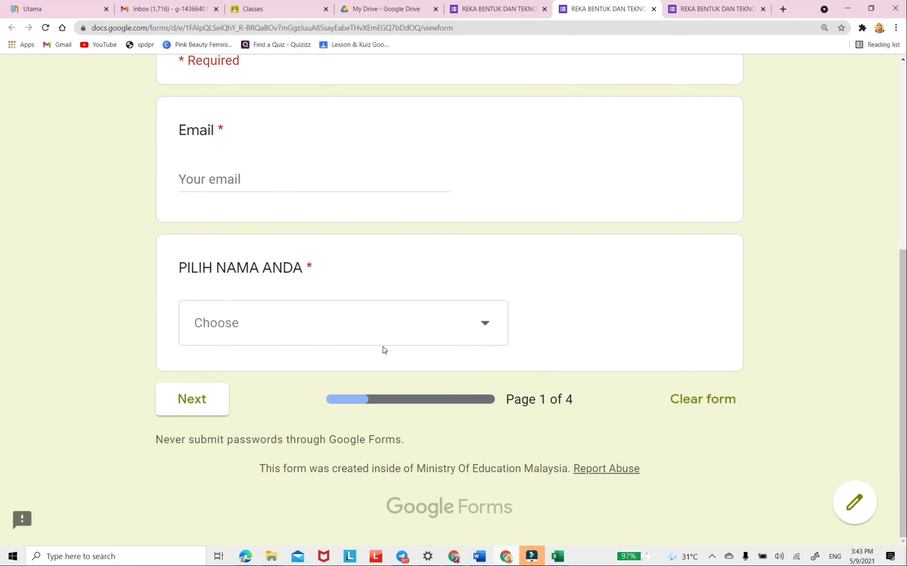
scroll(383, 350, "up", 5)
scroll(383, 350, "down", 5)
- Fill in the email address, pick a student's name under PILIH NAMA ANDA, and continue to BAHAGIAN A
left_click(268, 182)
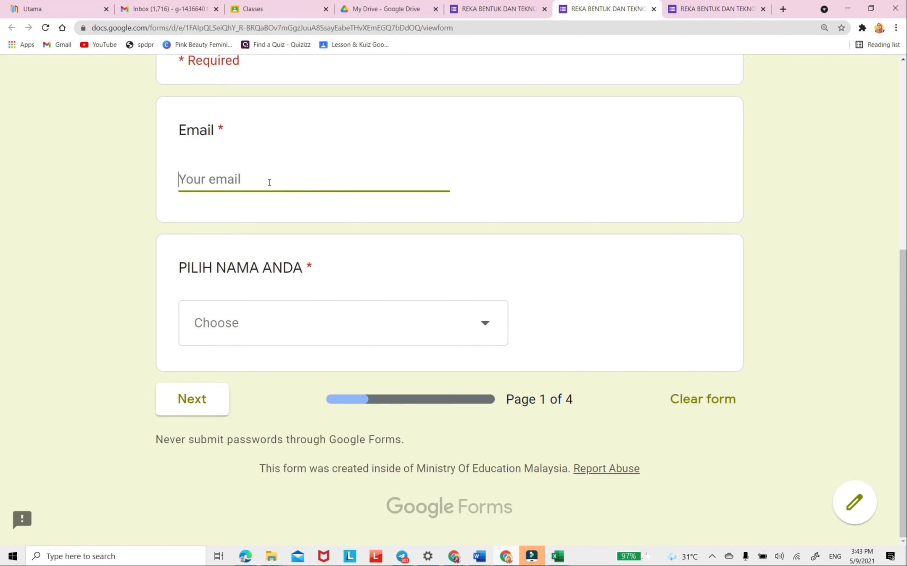
type("a@gmail.com")
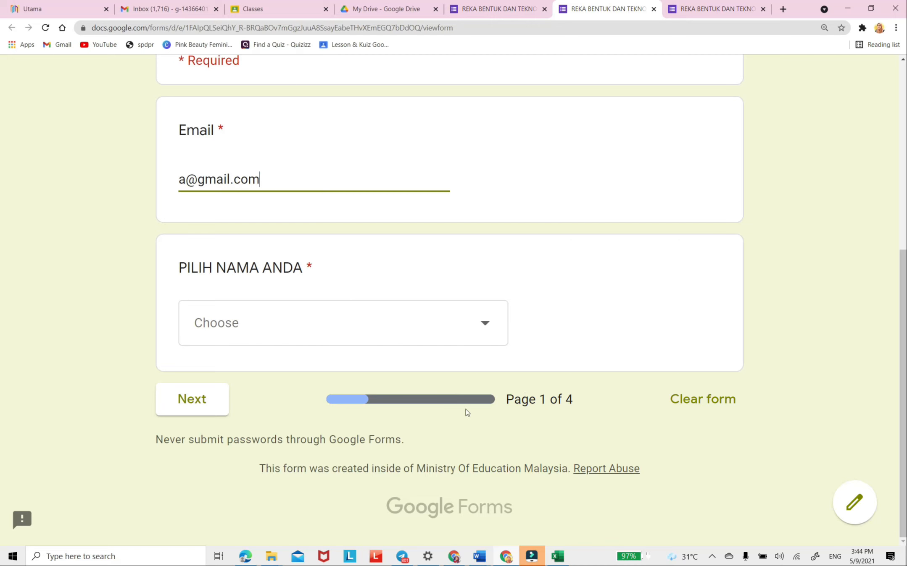
left_click(483, 327)
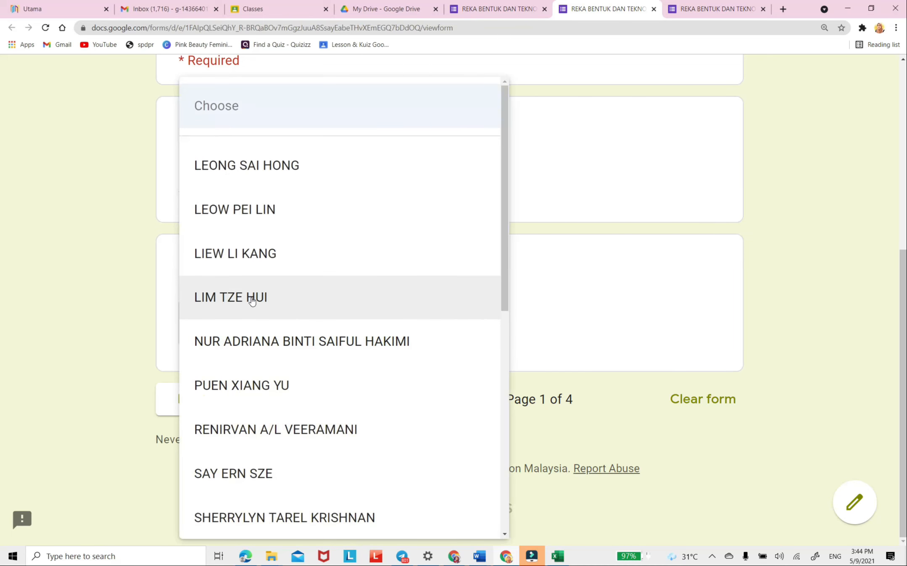
left_click(255, 336)
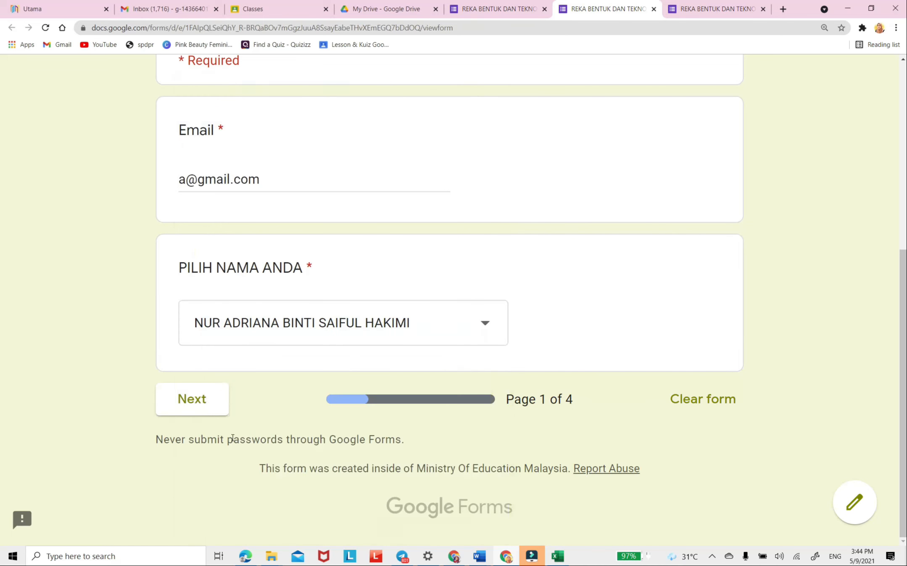
left_click(199, 405)
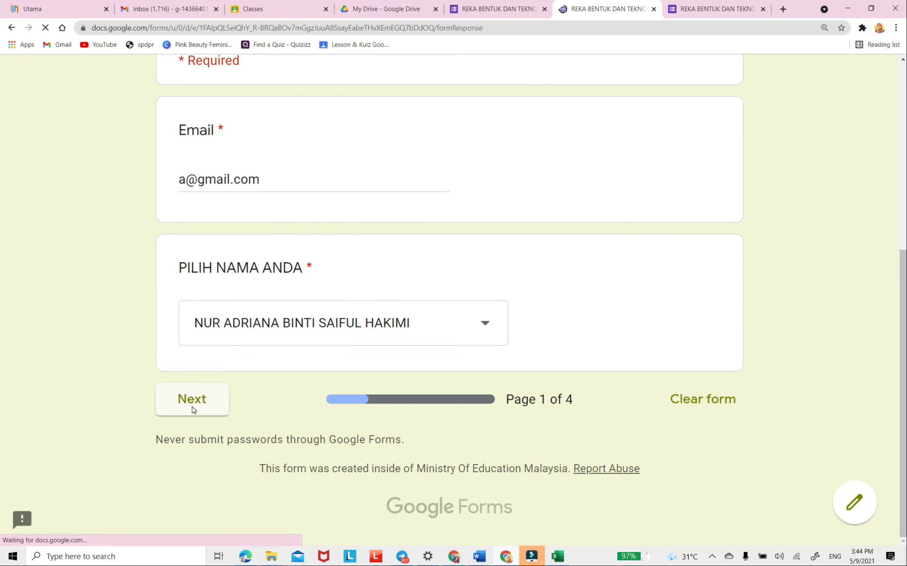
- Answer BAHAGIAN A with option B for the masalah inventif question and B Prinsip kesatuan for question 1, and continue to BAHAGIAN B
scroll(427, 395, "down", 5)
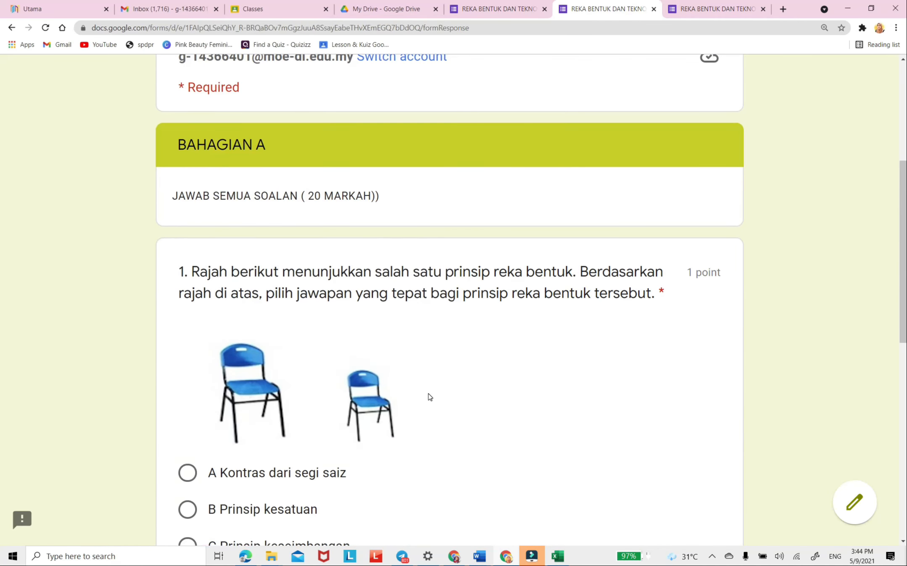
scroll(430, 397, "down", 10)
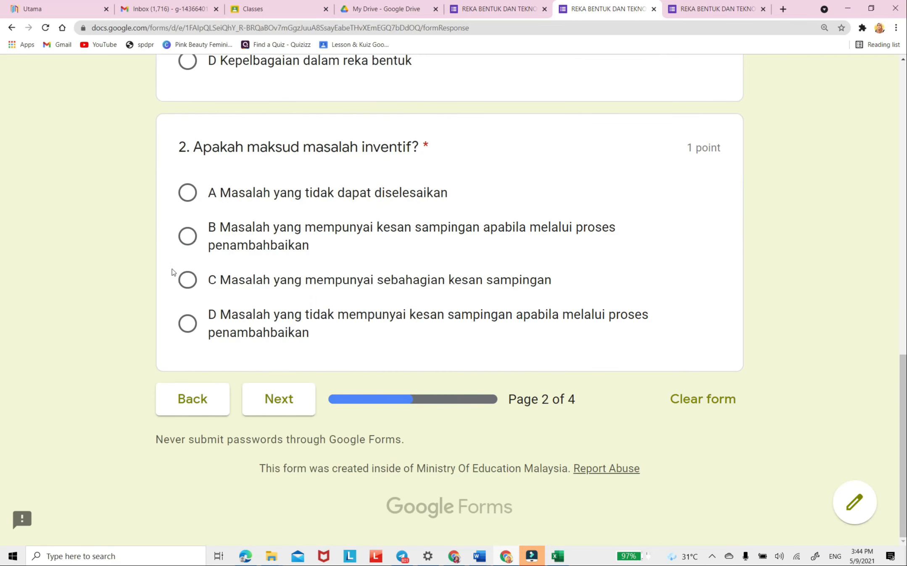
left_click(188, 236)
scroll(409, 345, "up", 5)
scroll(409, 344, "down", 5)
left_click(293, 407)
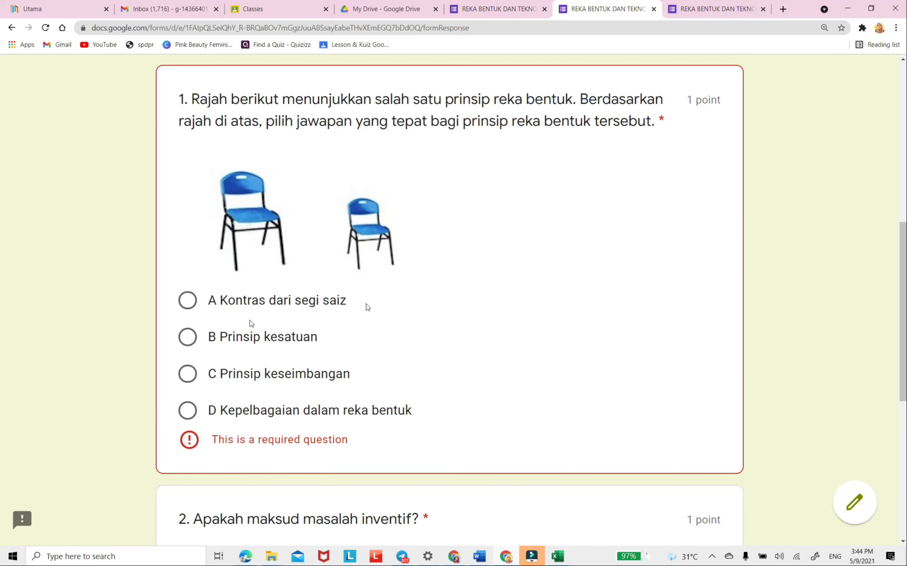
left_click(188, 339)
scroll(510, 375, "down", 8)
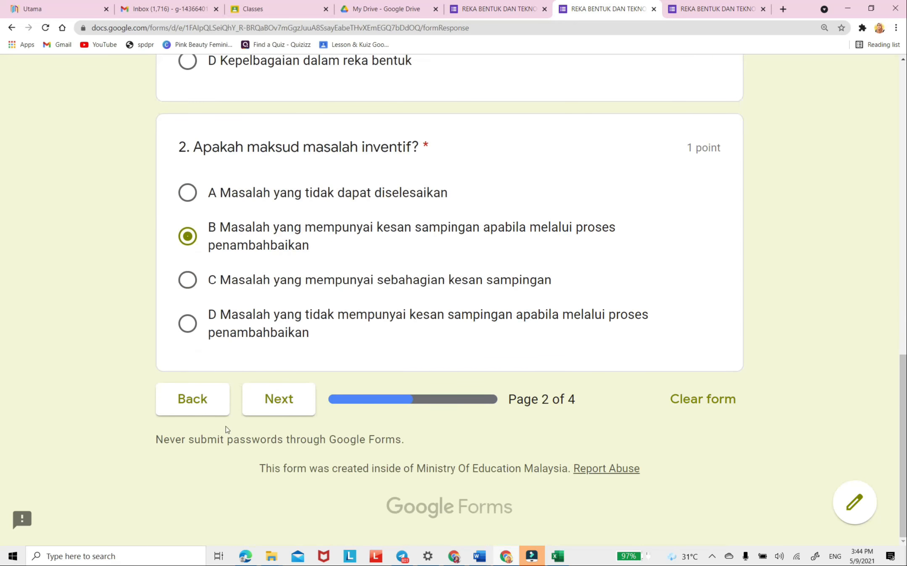
left_click(295, 411)
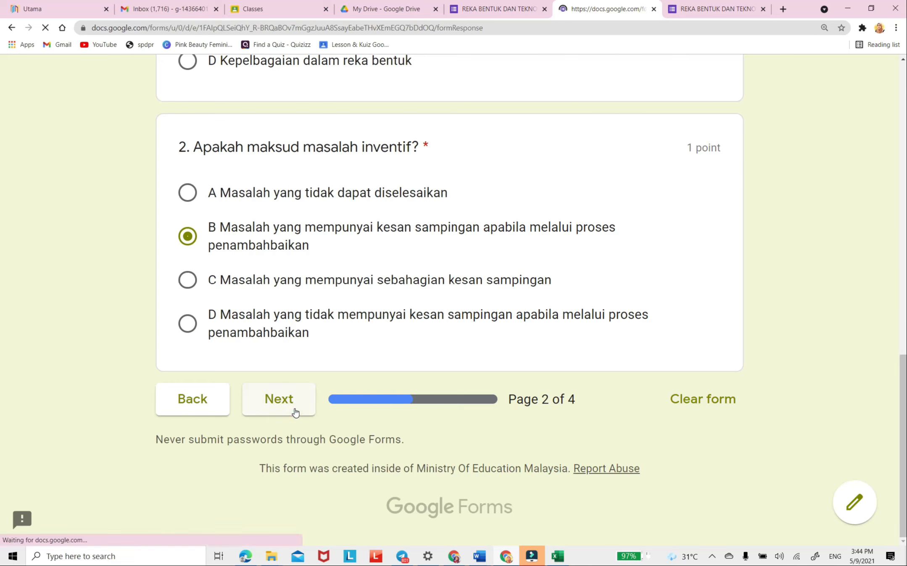
- In BAHAGIAN B tick Garam mineral, Lemak and Vitamin, answer the mekatronik question with "abcd", and continue to BAHAGIAN C
scroll(387, 366, "down", 8)
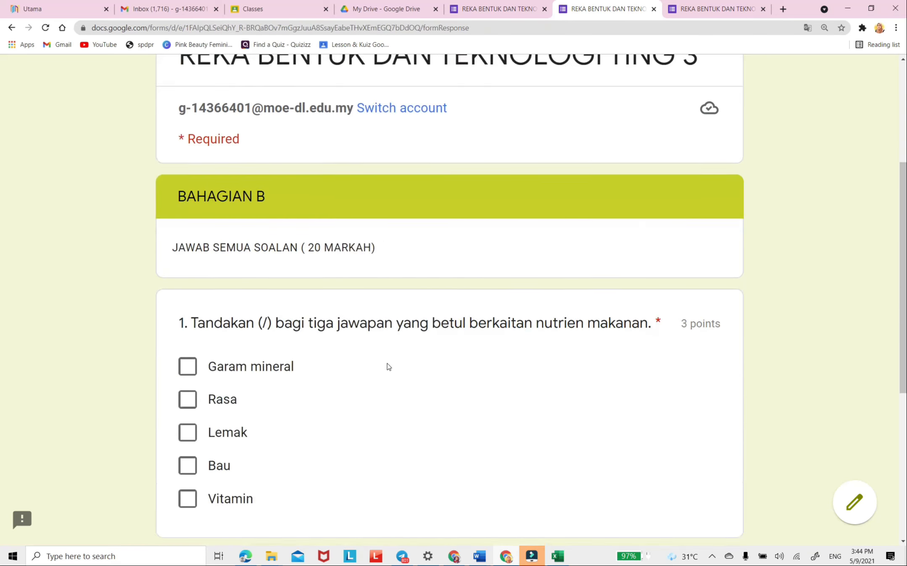
left_click(186, 104)
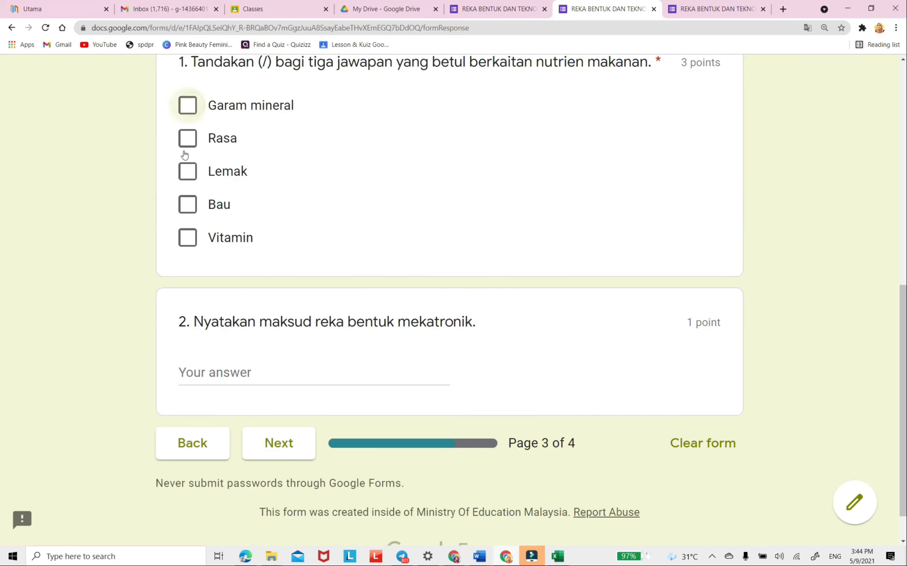
left_click(185, 171)
left_click(186, 237)
left_click(237, 373)
type("abcd")
left_click(300, 450)
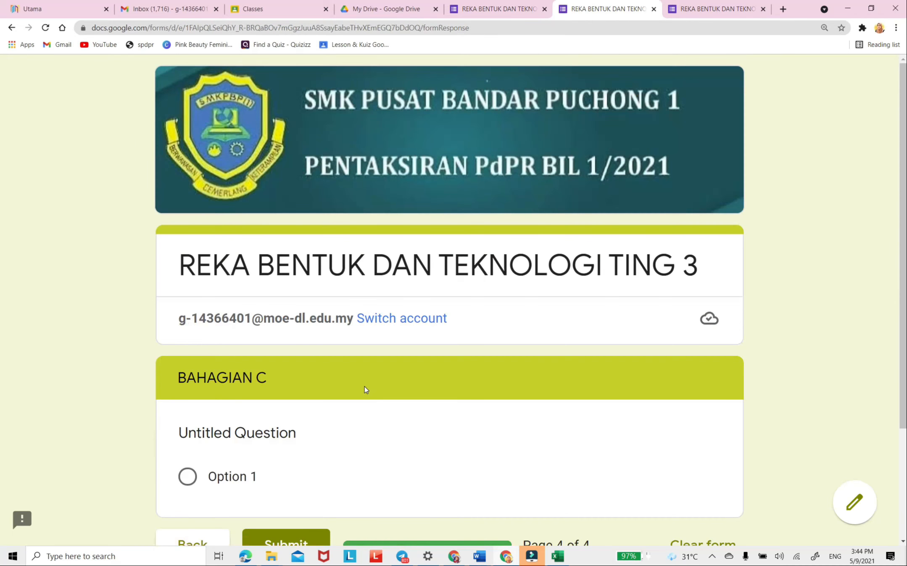
- Choose Option 1 in BAHAGIAN C and page back through BAHAGIAN B to BAHAGIAN A to check the entered answers
scroll(365, 390, "down", 3)
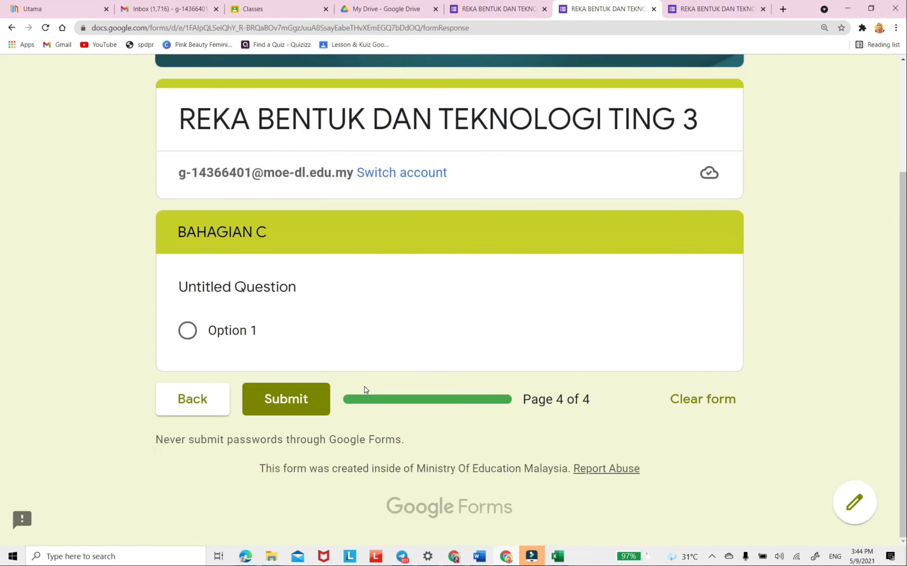
left_click(185, 332)
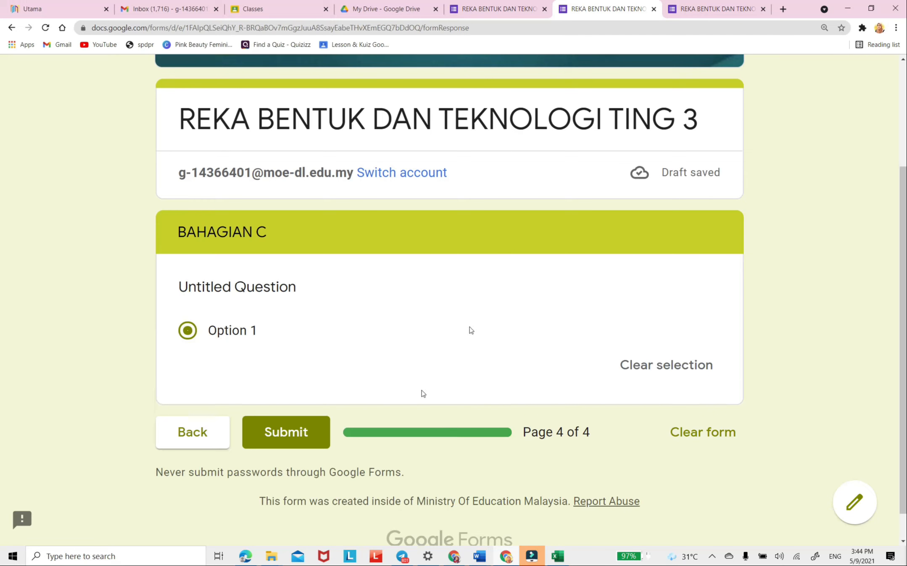
left_click(200, 436)
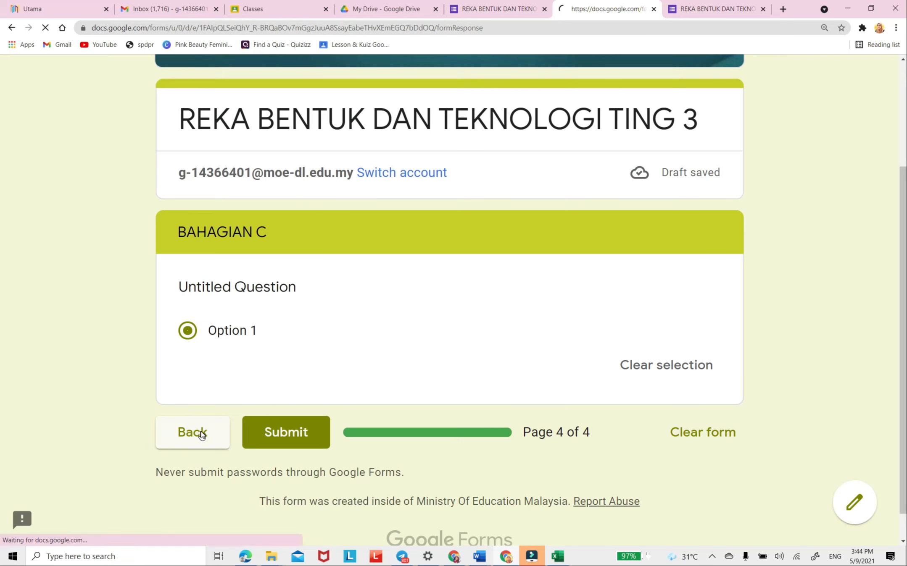
scroll(394, 422, "down", 10)
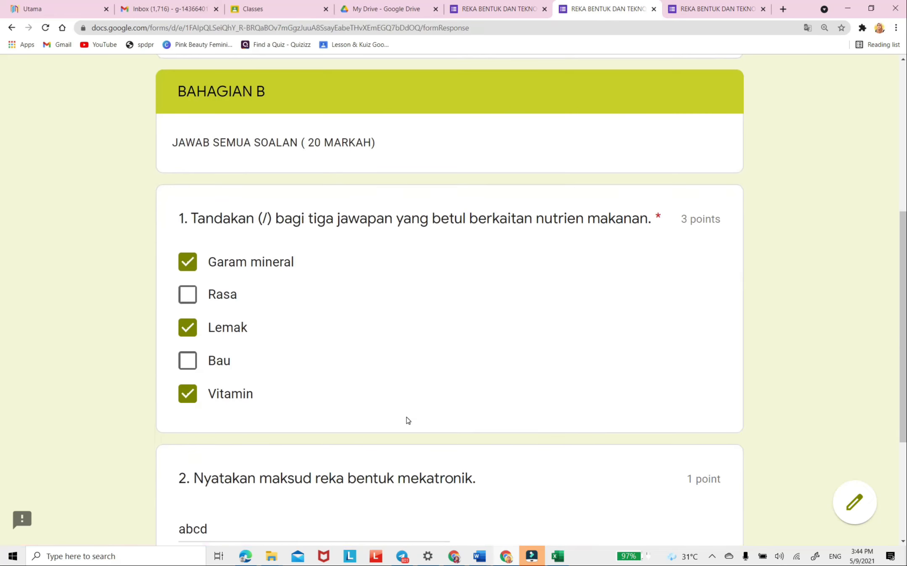
left_click(207, 406)
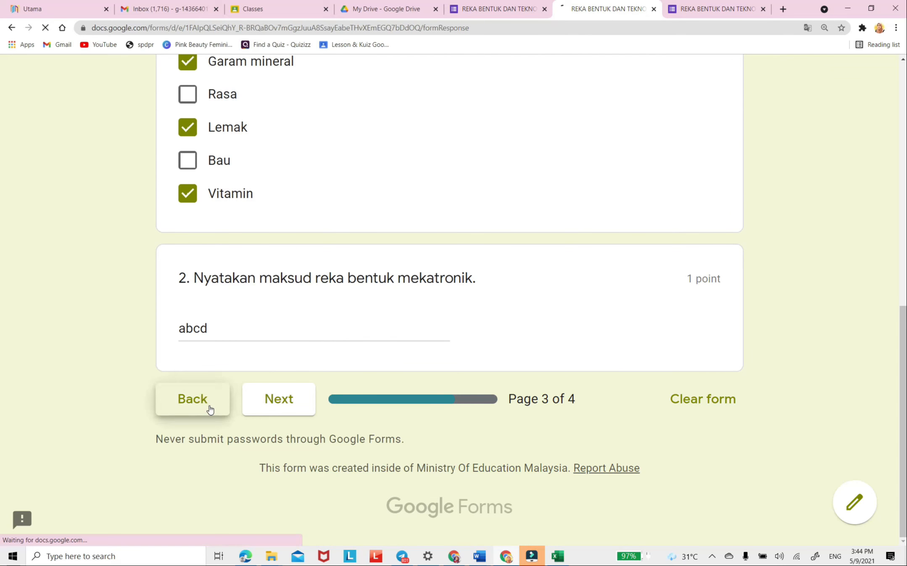
scroll(384, 389, "down", 10)
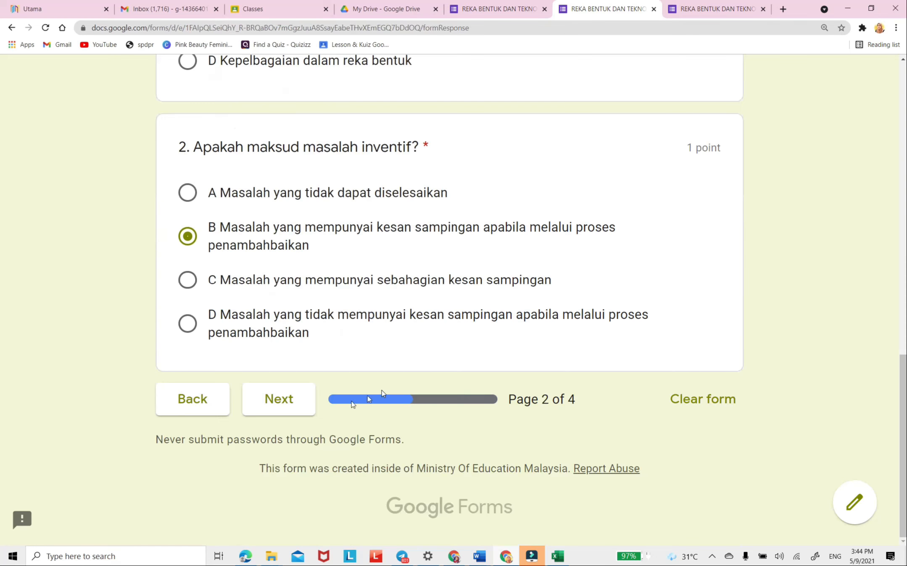
- Advance again to BAHAGIAN C, choose Option 1 for the untitled question, and submit the quiz response
left_click(283, 403)
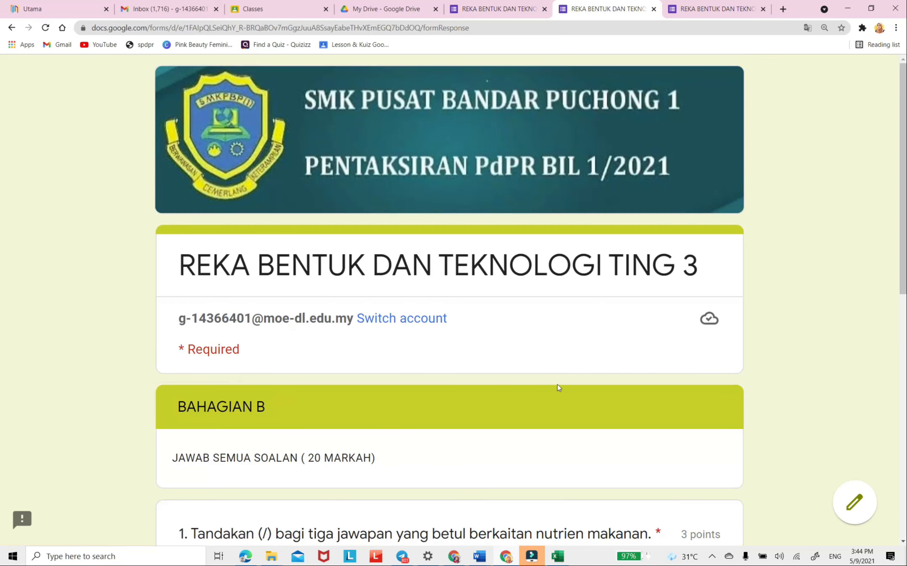
scroll(552, 391, "down", 10)
left_click(277, 405)
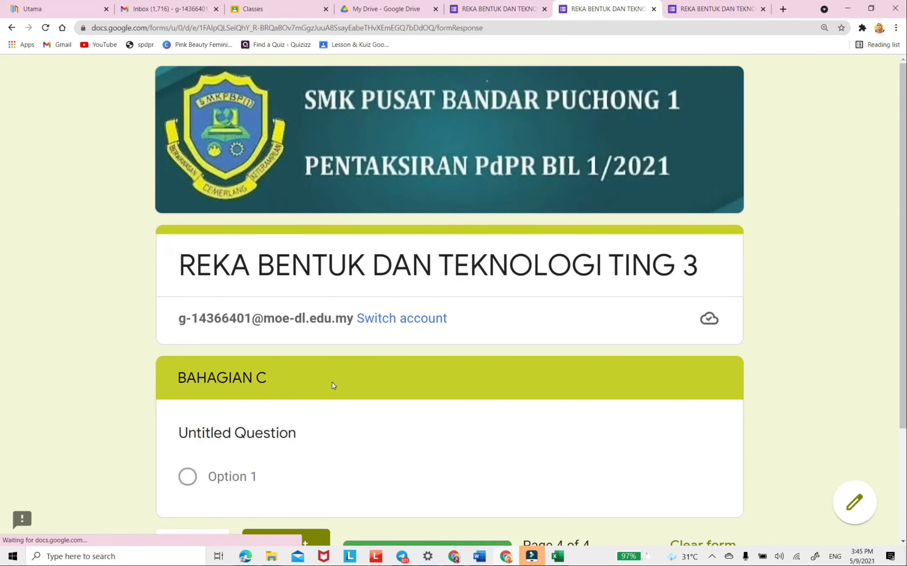
scroll(333, 386, "down", 3)
left_click(187, 330)
left_click(290, 431)
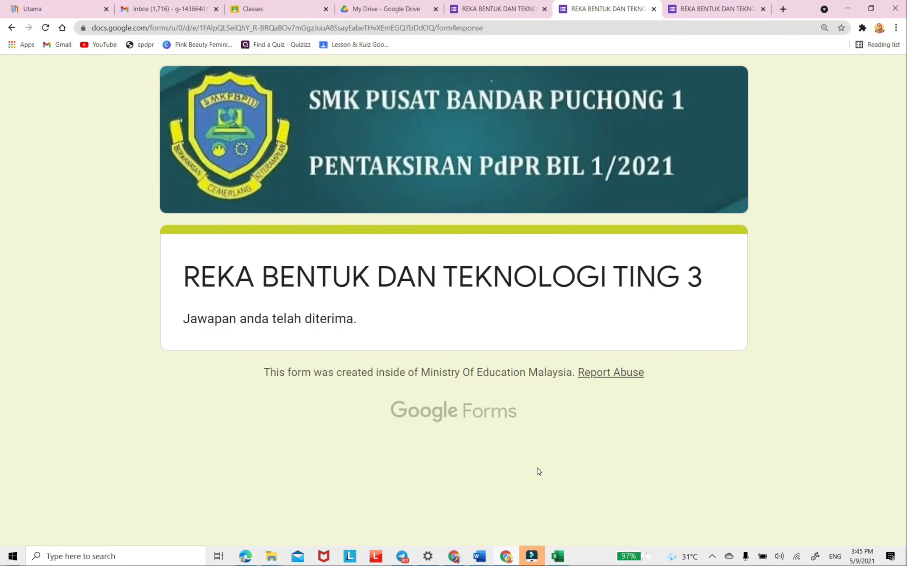
- Return to the form editor and change the collaborator link access to Anyone with the link
key("ctrl+shift+Tab")
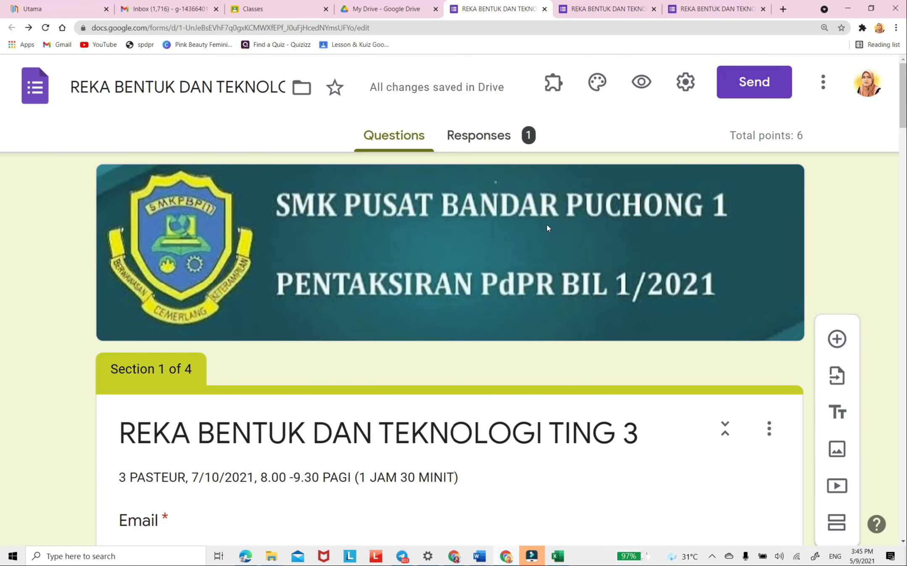
left_click(824, 87)
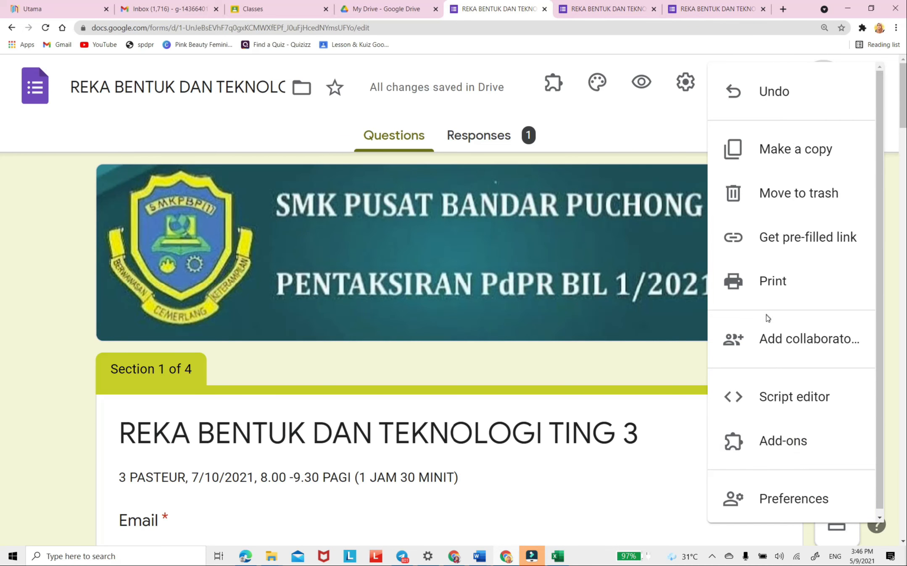
left_click(784, 345)
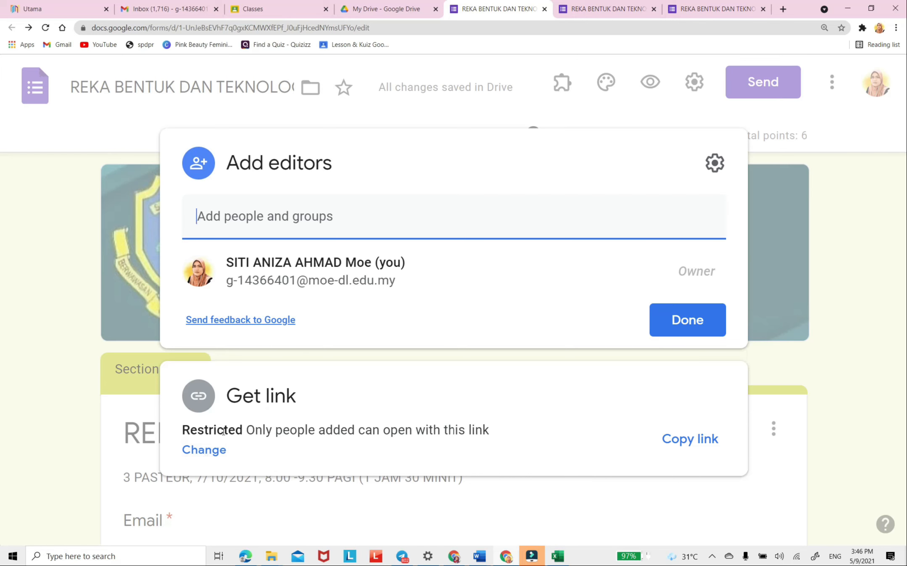
left_click(214, 452)
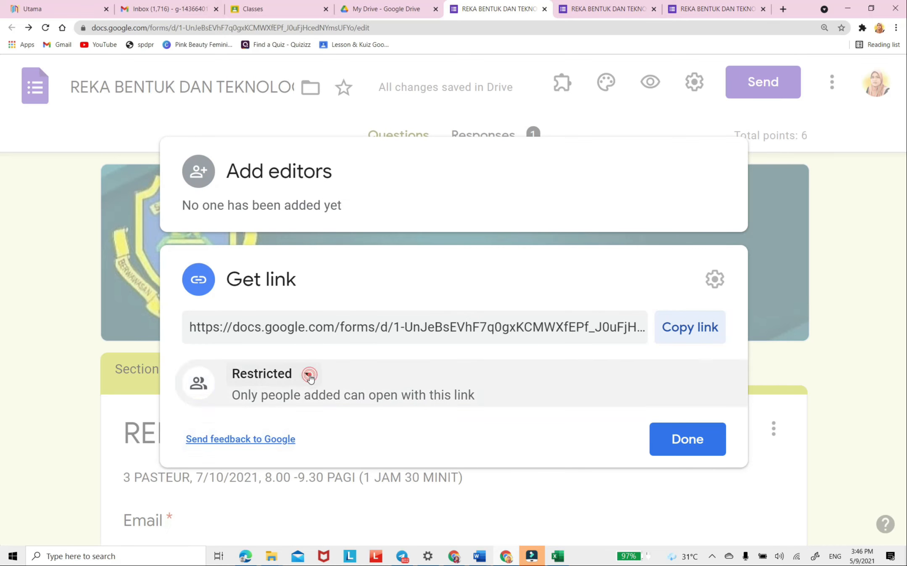
left_click(308, 374)
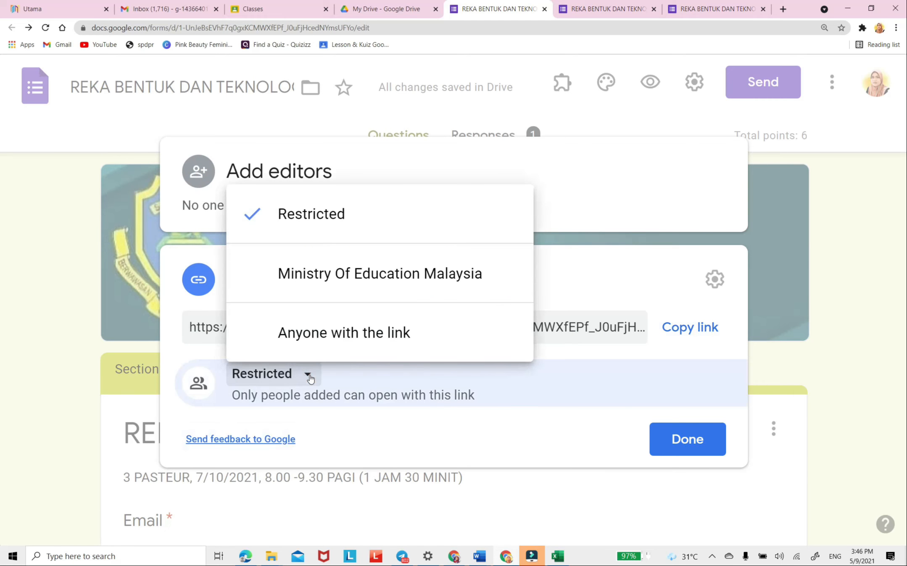
left_click(269, 342)
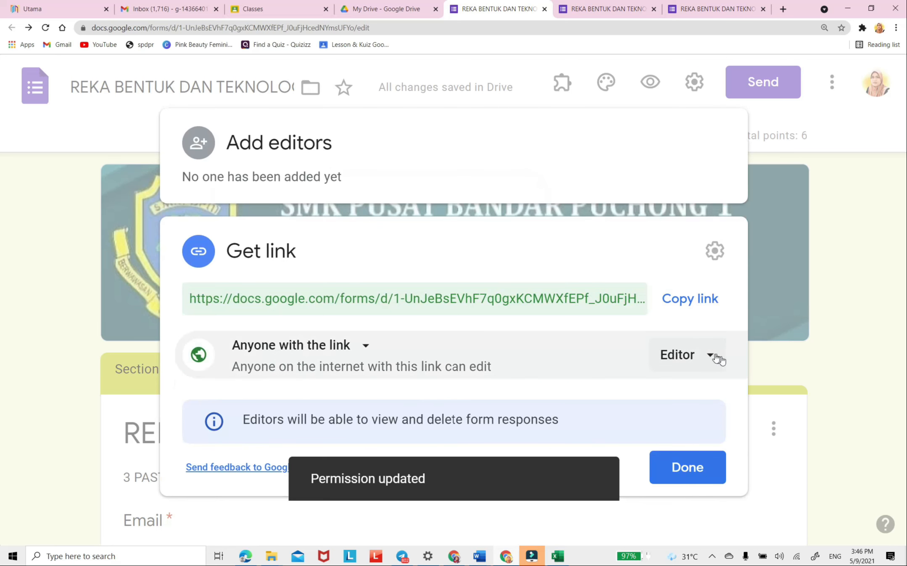
- Check the link's Editor role, copy the collaborator link, and close the sharing settings
left_click(710, 358)
left_click(709, 355)
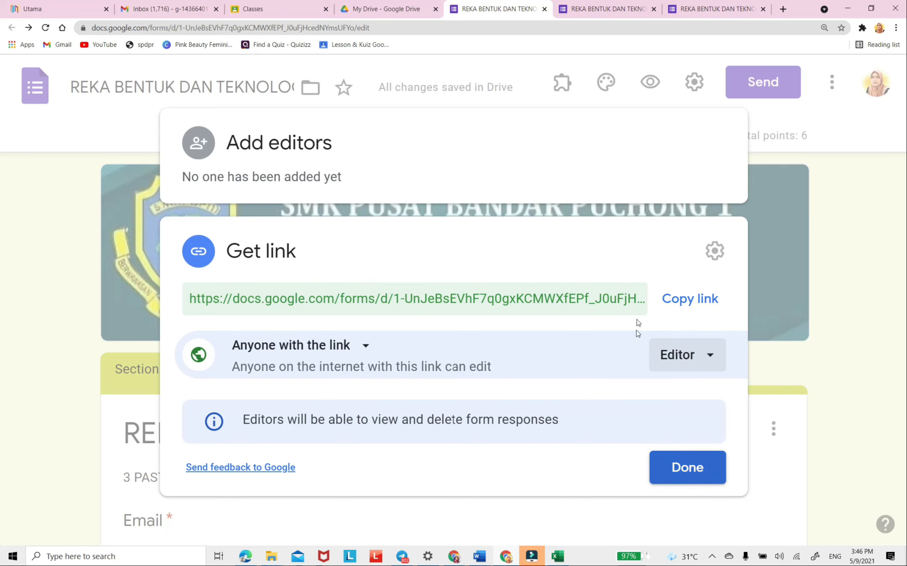
left_click(686, 300)
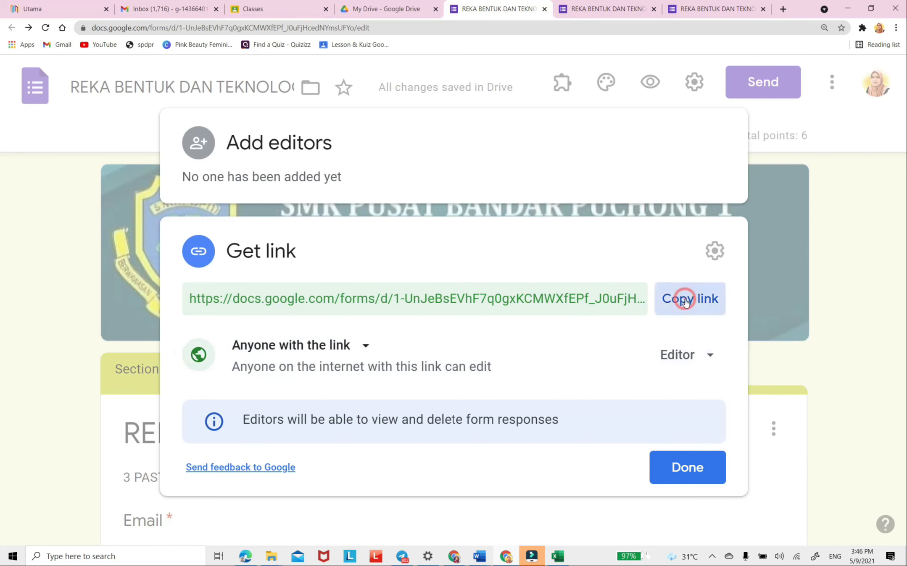
left_click(697, 468)
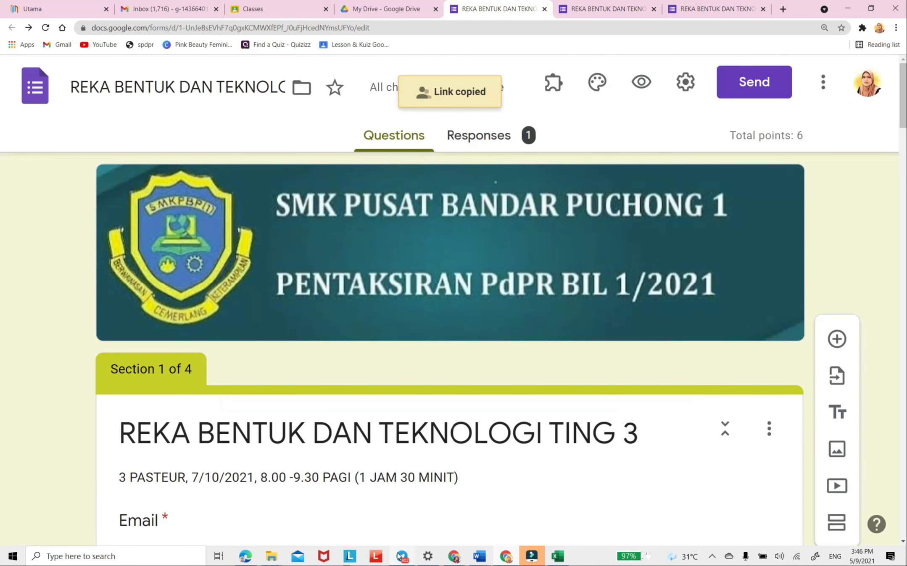
- Switch to Telegram, find Saved Messages, and send the copied form editor link there
left_click(400, 557)
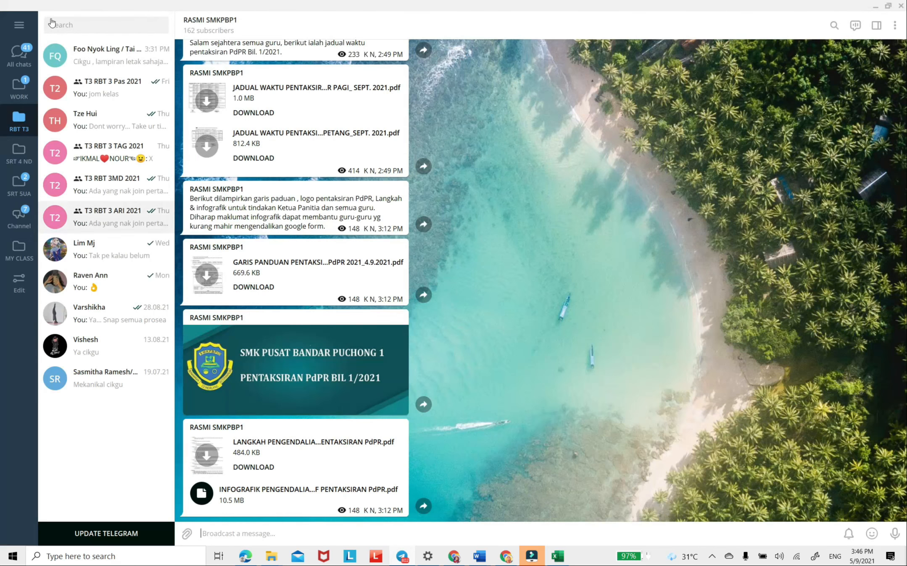
left_click(89, 25)
type("saved")
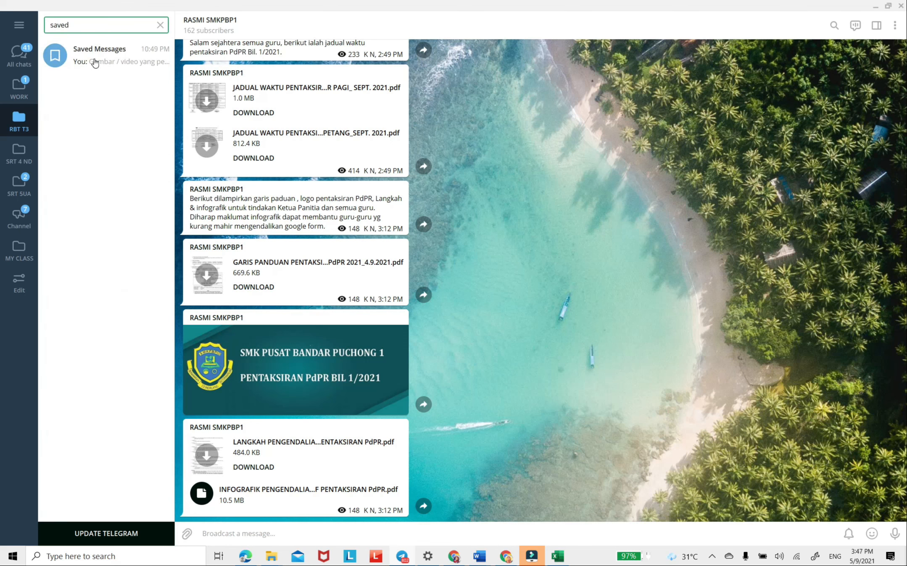
left_click(94, 62)
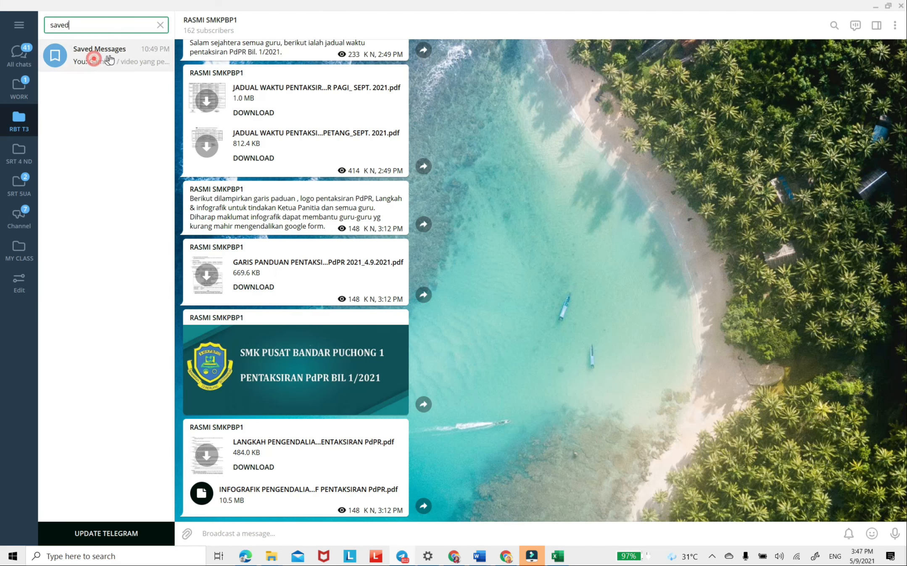
left_click(233, 533)
right_click(227, 539)
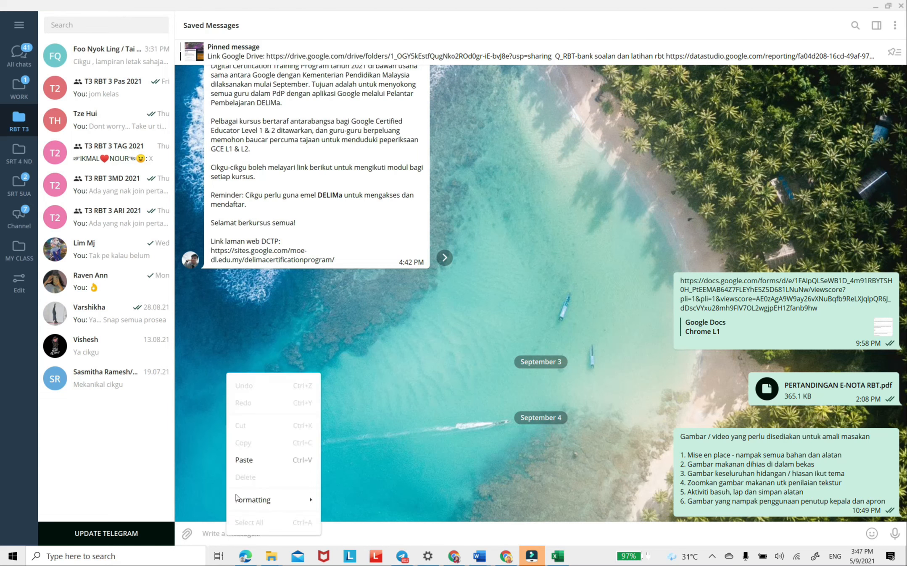
left_click(248, 463)
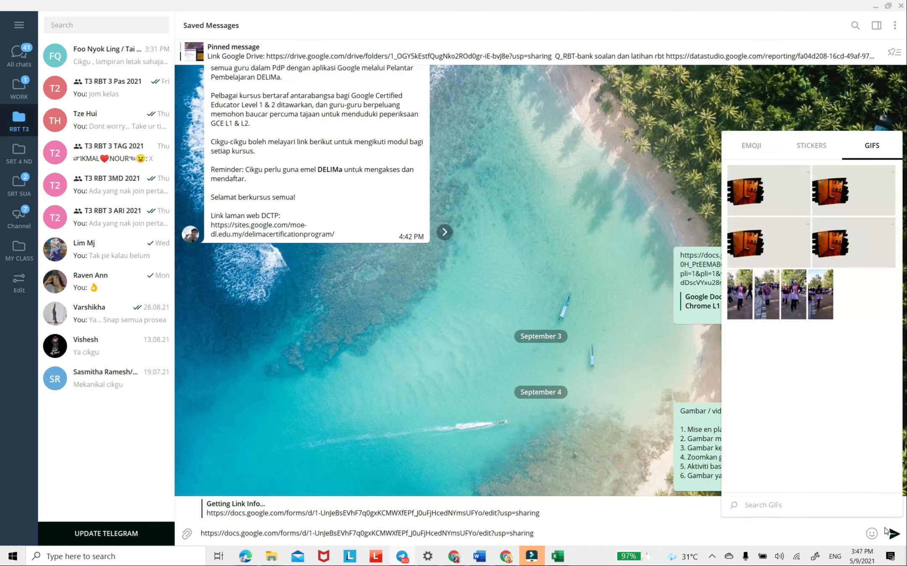
left_click(894, 534)
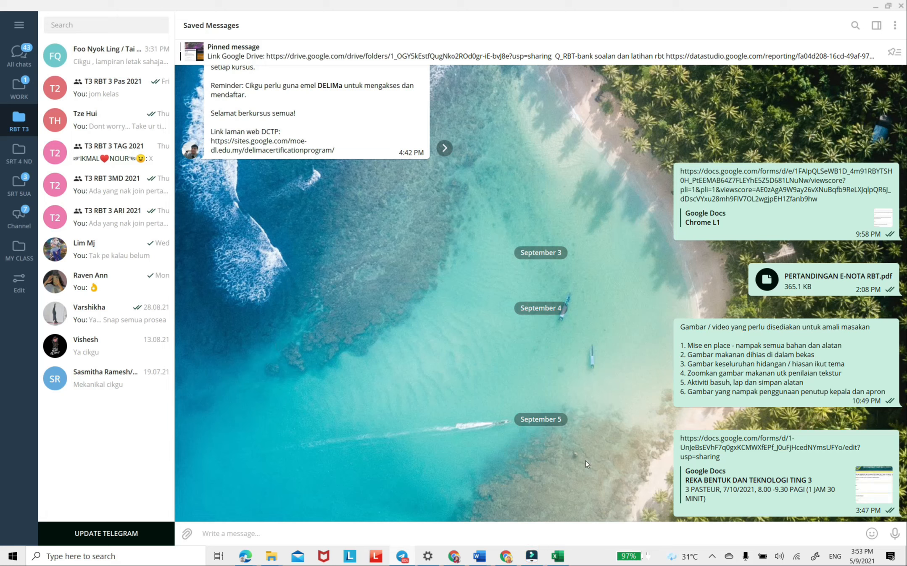
- Open the form from the sent editor link and check its questions and which form actions are available without signing in
left_click(732, 445)
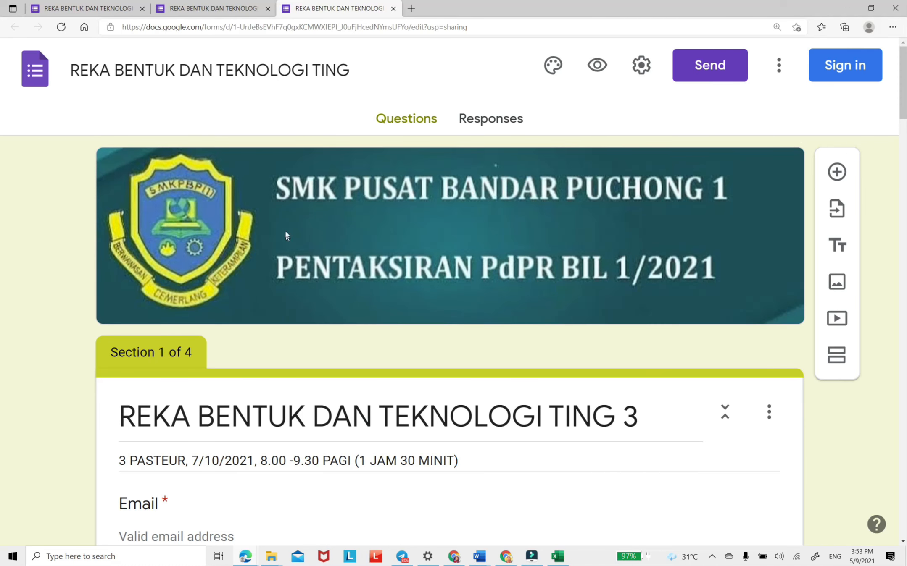
scroll(335, 240, "down", 6)
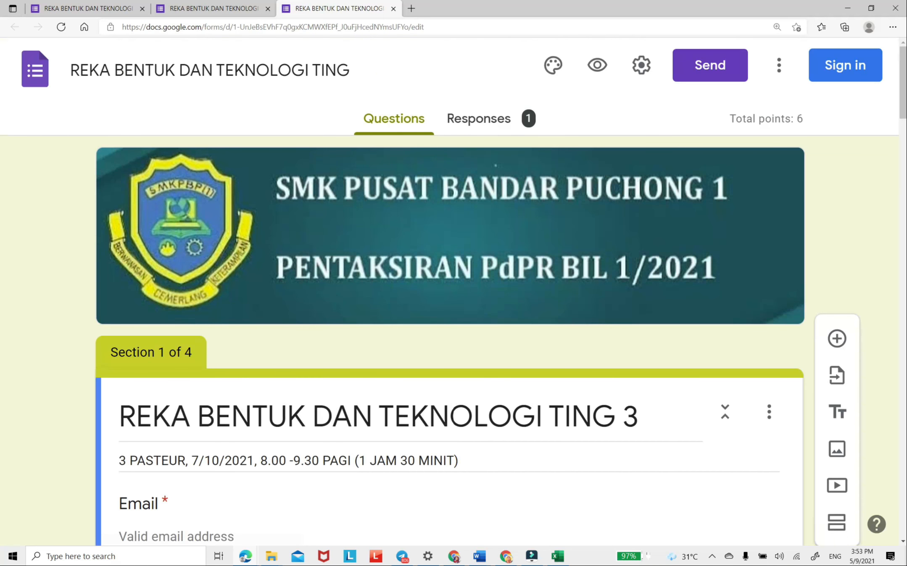
scroll(794, 207, "down", 10)
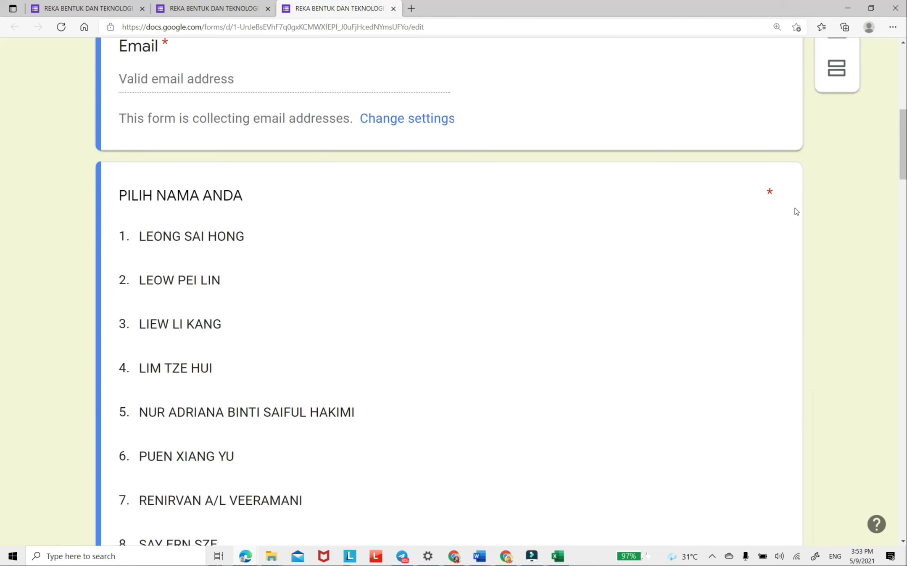
scroll(794, 210, "down", 7)
scroll(793, 210, "up", 15)
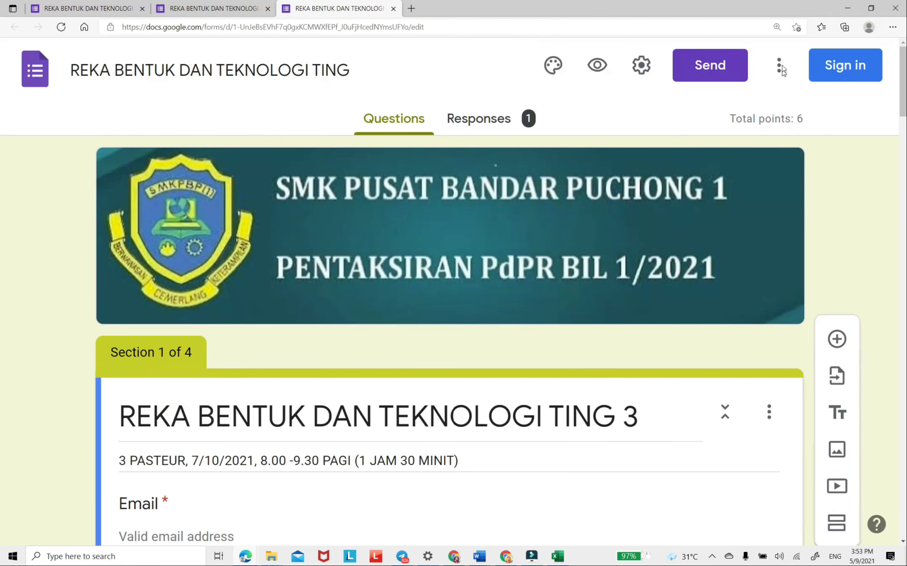
left_click(780, 68)
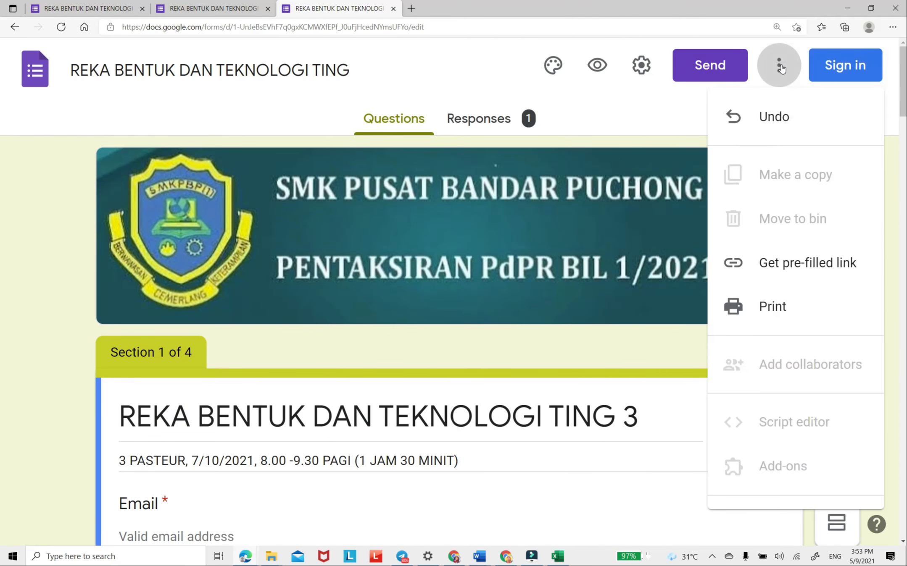
left_click(781, 68)
- Sign in to the shared form, choosing a different Google account from the one offered for verification
left_click(847, 67)
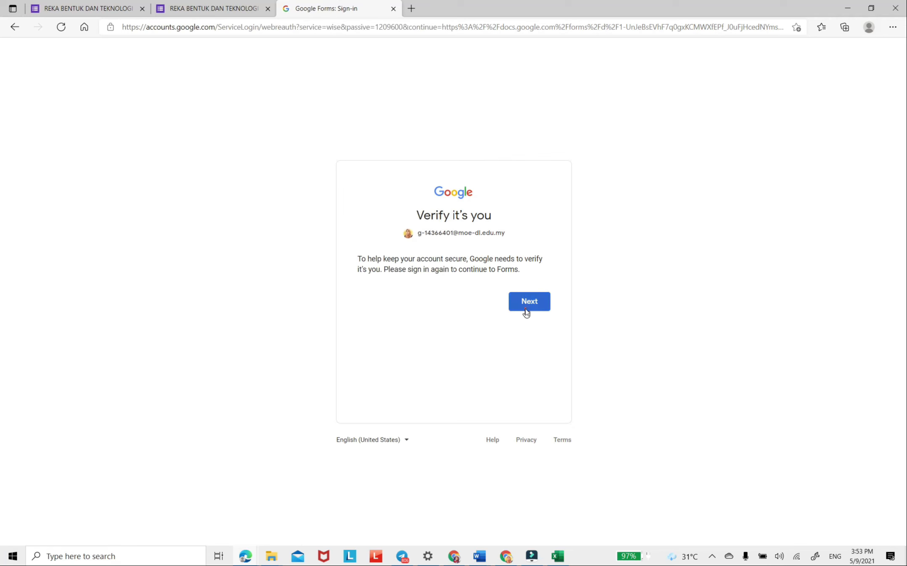
left_click(524, 311)
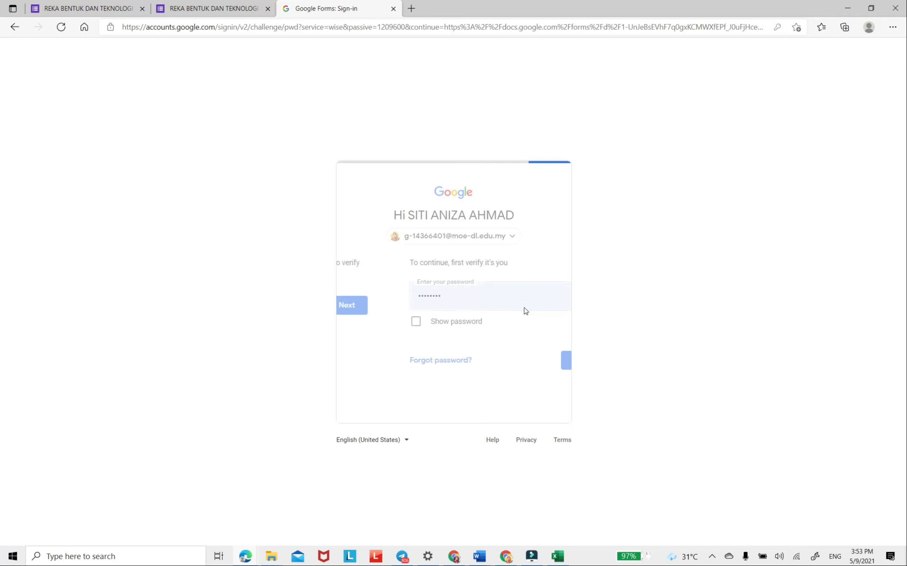
left_click(512, 237)
left_click(406, 285)
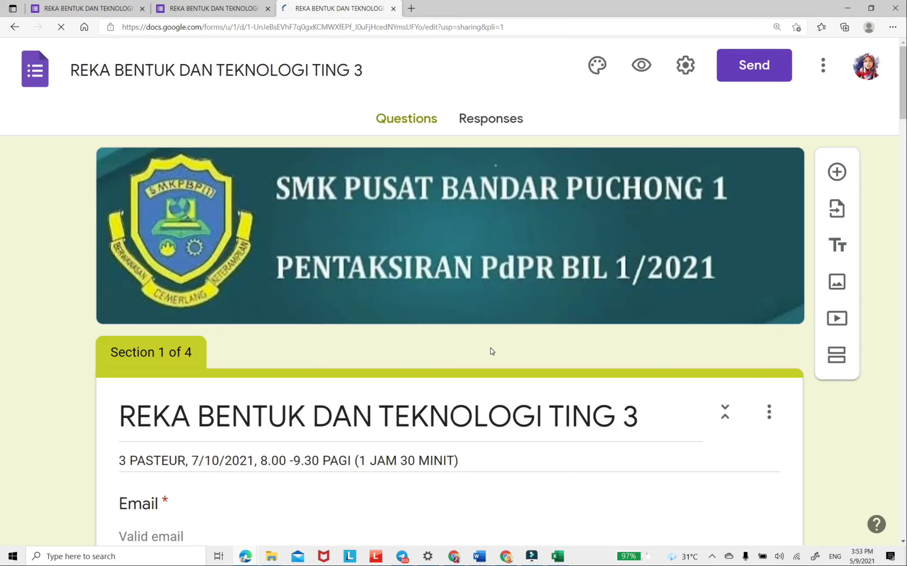
scroll(799, 149, "up", 1)
scroll(797, 144, "up", 1)
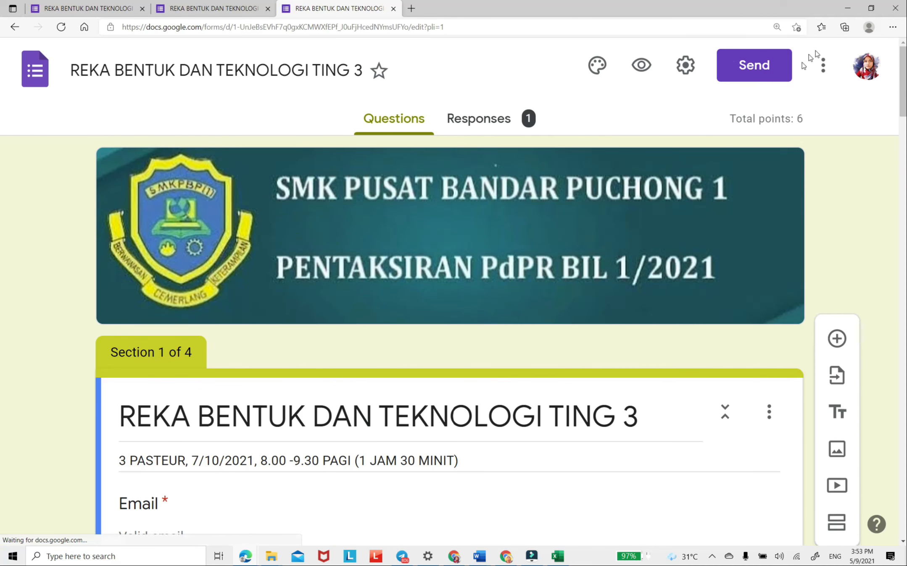
- Make a copy of the shared form in My Drive, without sharing it with the same people
left_click(825, 70)
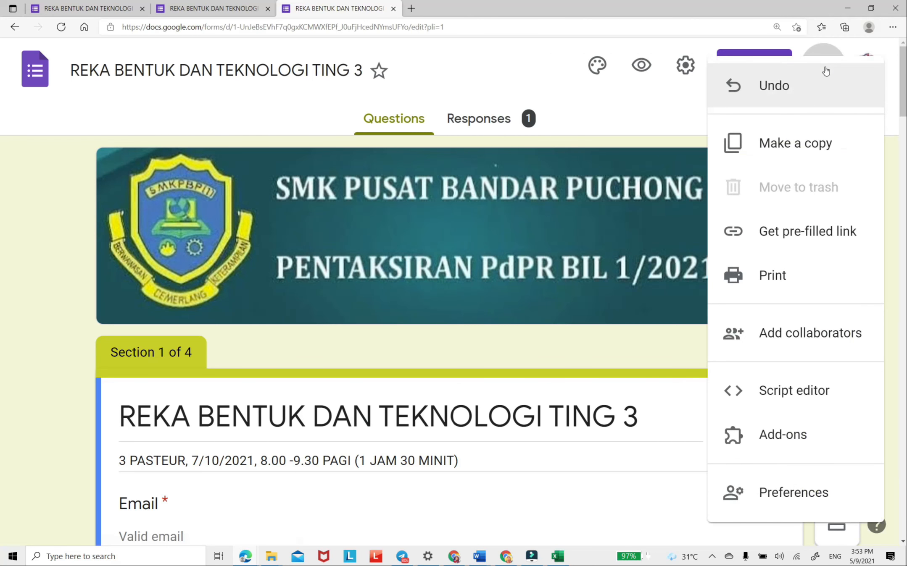
left_click(780, 156)
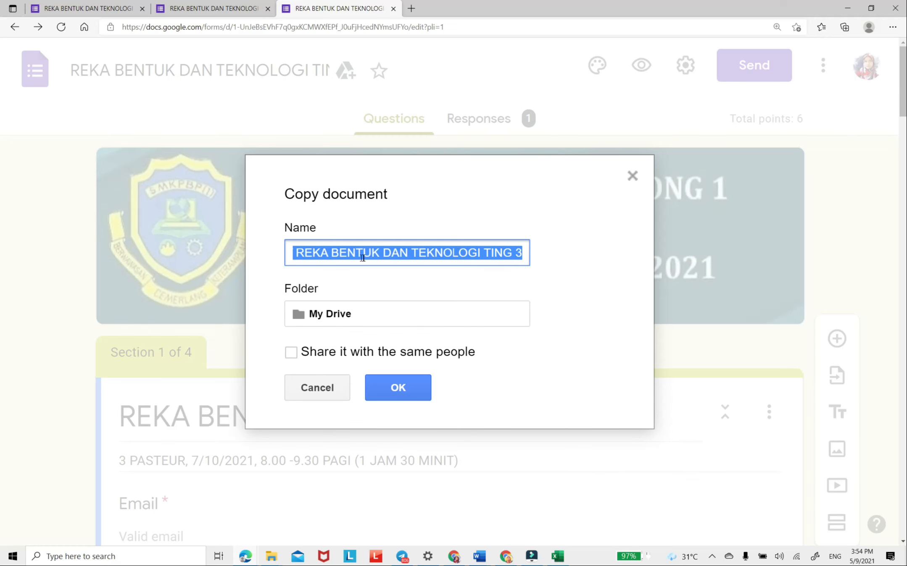
left_click(402, 392)
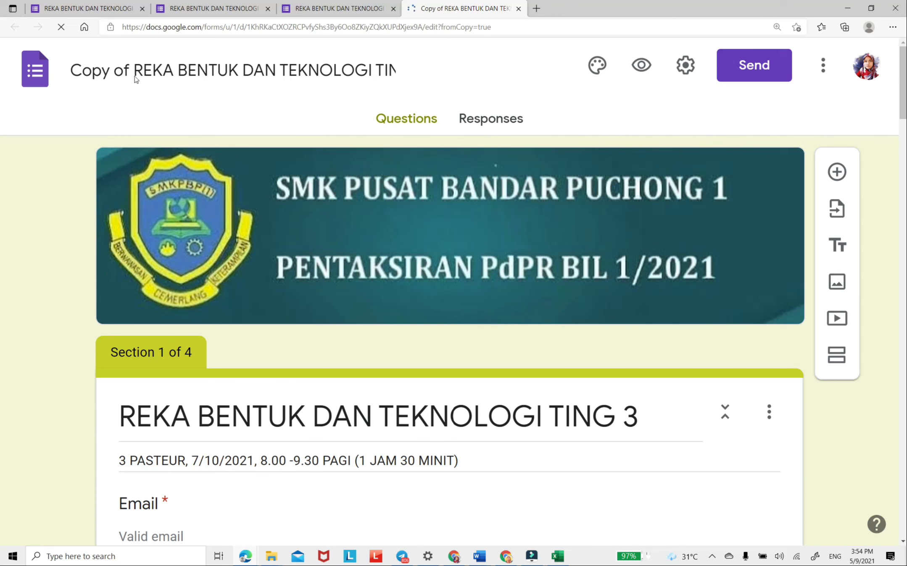
scroll(122, 81, "down", 1)
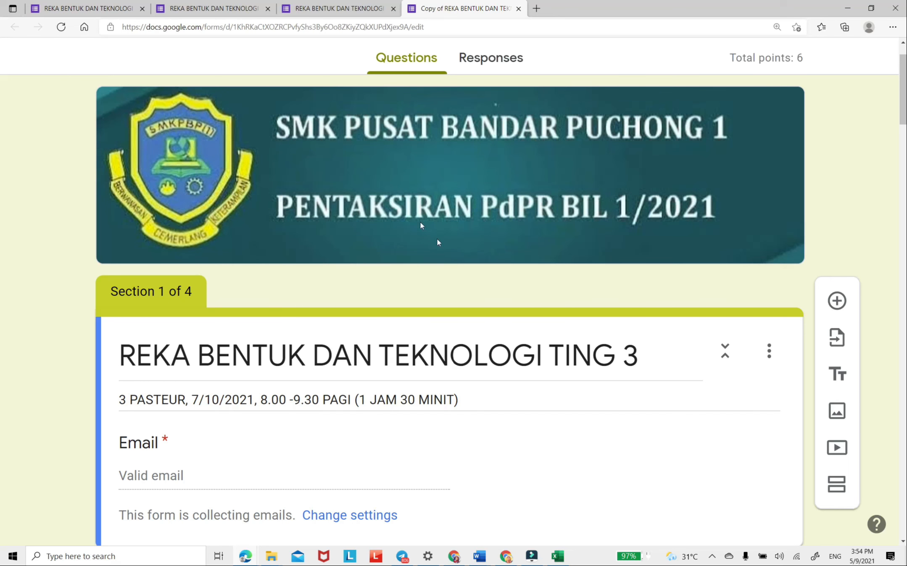
scroll(233, 172, "up", 2)
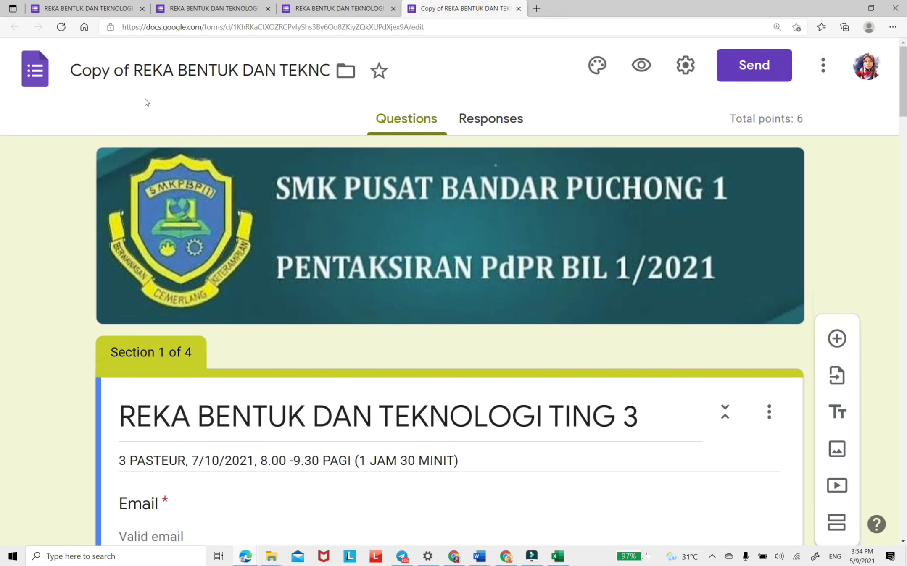
- Remove "Copy of" from the copied form's file name, keeping REKA BENTUK DAN TEKNOLOGI TING 3
left_click(119, 67)
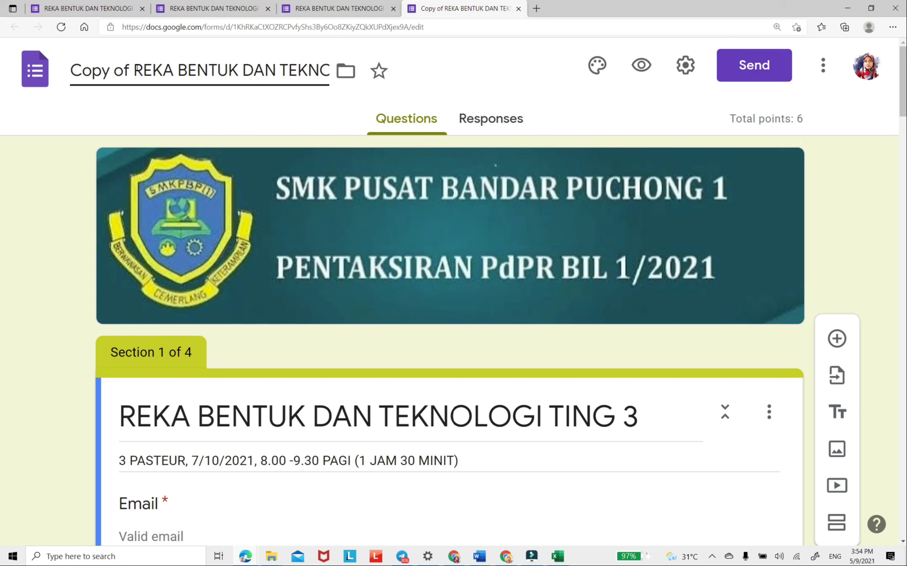
key("BackSpace")
key("BackSpace")
key("BackSpace")
key("BackSpace")
key("BackSpace")
key("BackSpace")
key("BackSpace")
key("BackSpace")
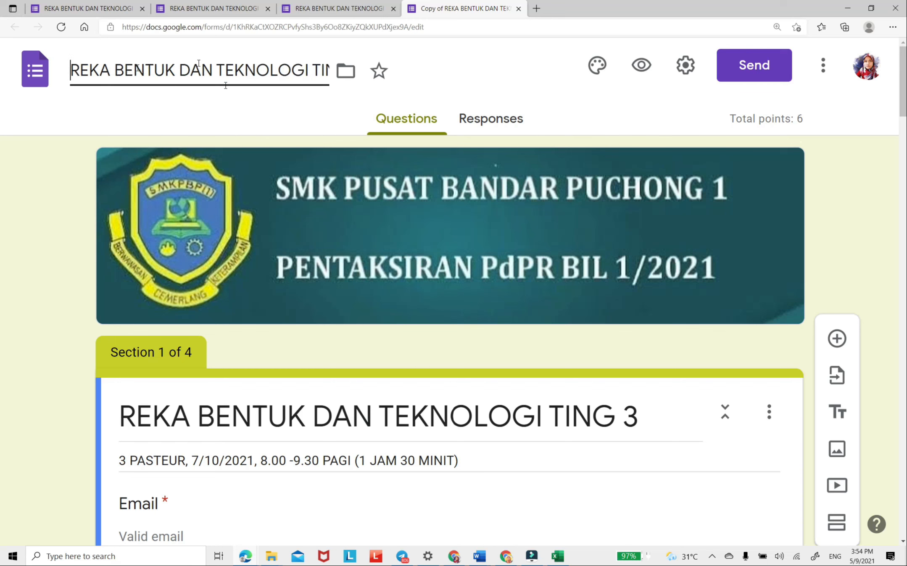
- Change the class name in the form description to 3 ARISTOTLE, keeping the date and time details
scroll(126, 479, "down", 5)
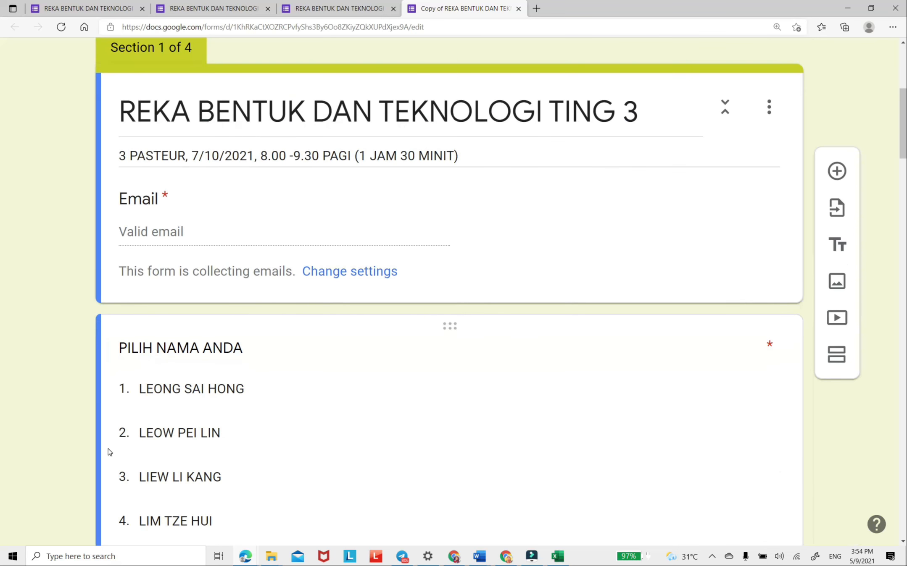
scroll(109, 454, "up", 5)
scroll(108, 451, "down", 3)
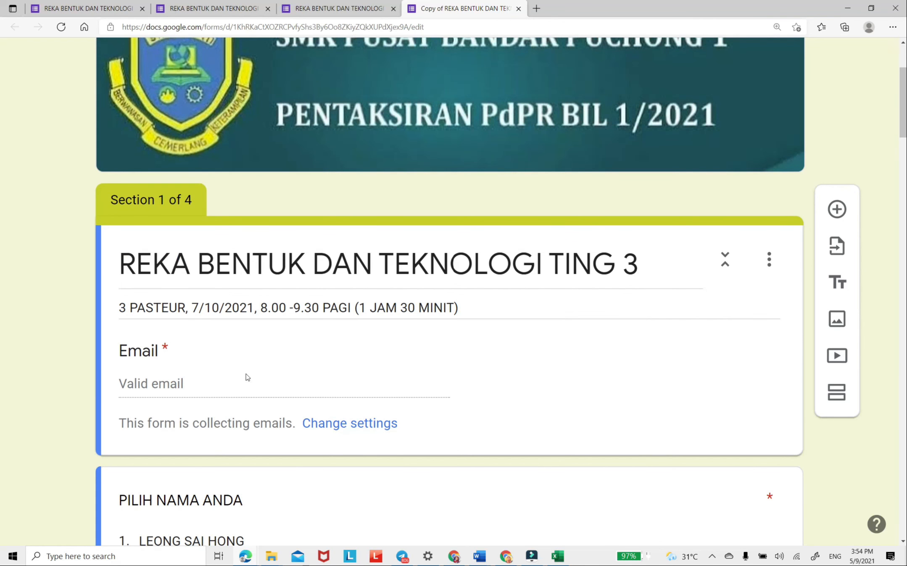
left_click(180, 309)
left_click(186, 309)
key("BackSpace")
key("BackSpace")
key("BackSpace")
key("BackSpace")
key("BackSpace")
key("BackSpace")
key("BackSpace")
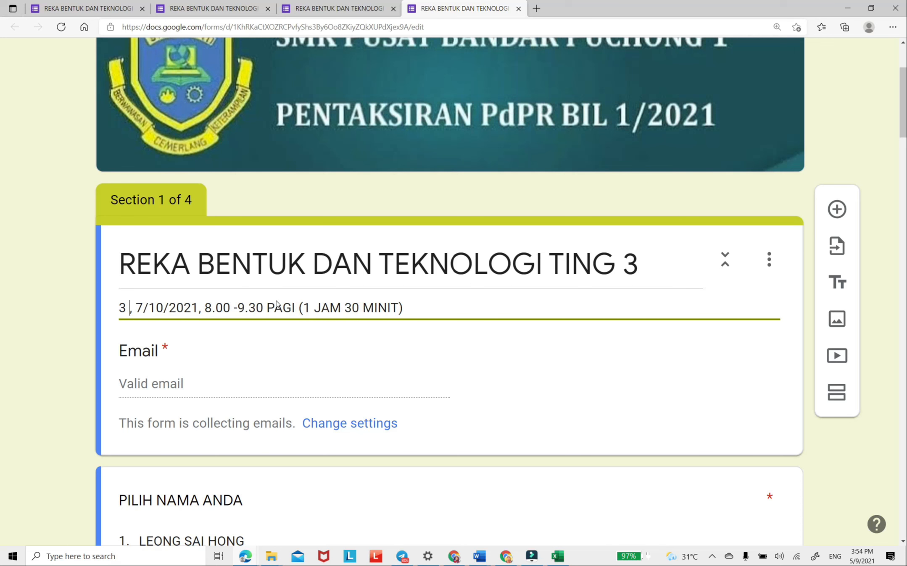
type("a")
key("BackSpace")
key("Caps_Lock")
type("ARISTOT")
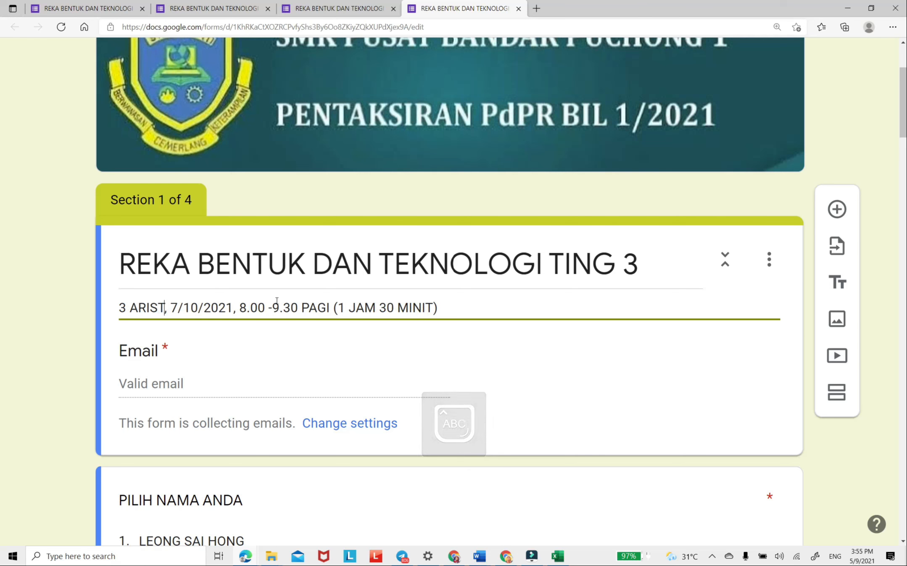
type("LE")
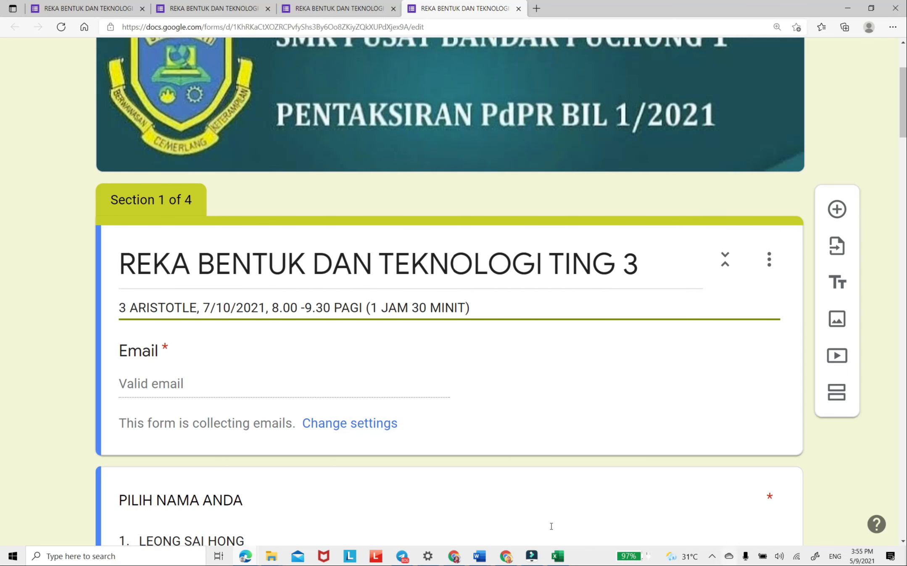
- Remove the old students' names from the PILIH NAMA ANDA dropdown, leaving only the last option in place
scroll(572, 480, "down", 3)
scroll(324, 370, "down", 3)
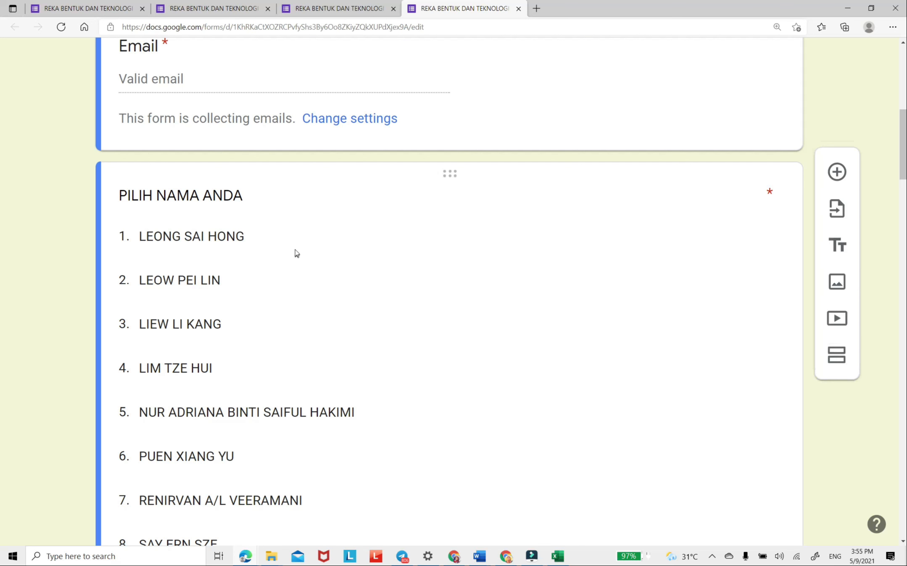
scroll(578, 318, "down", 3)
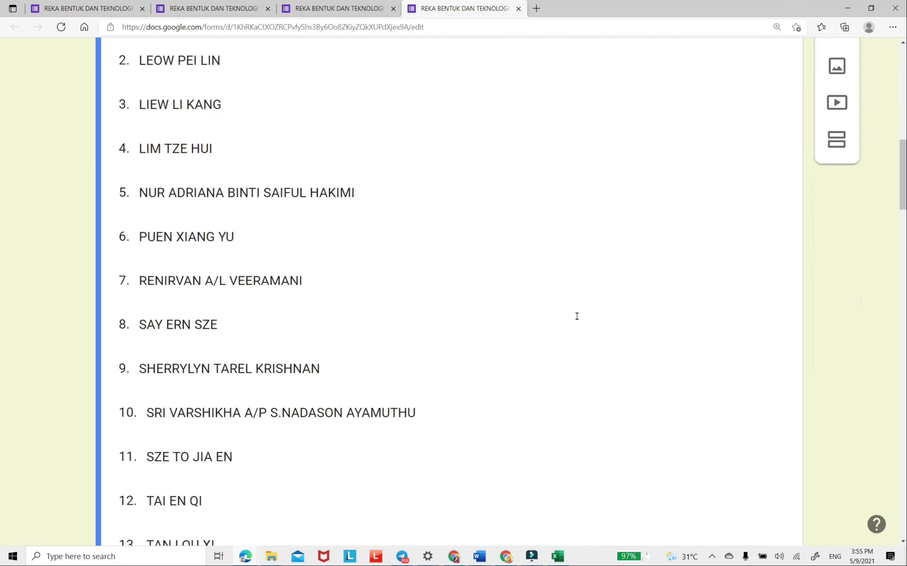
scroll(577, 318, "up", 5)
scroll(841, 284, "down", 13)
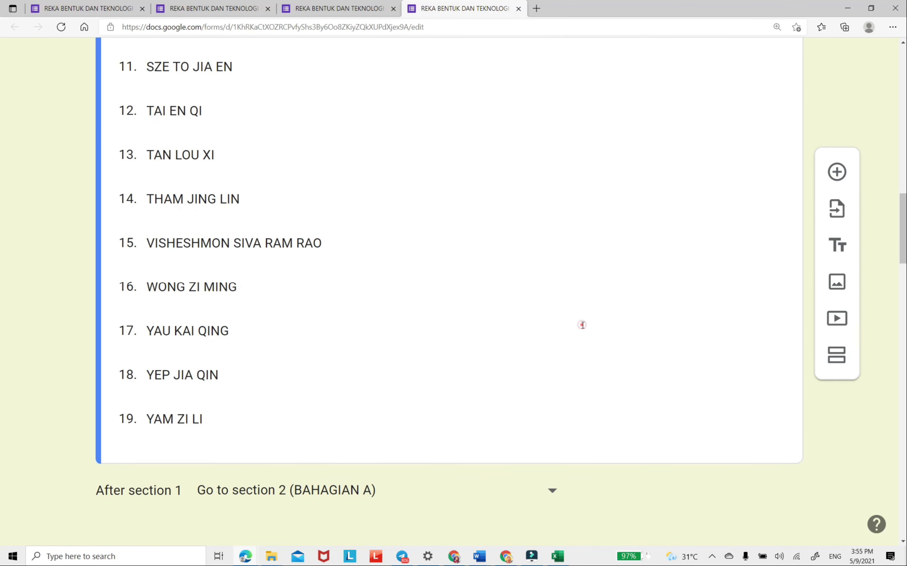
left_click(580, 324)
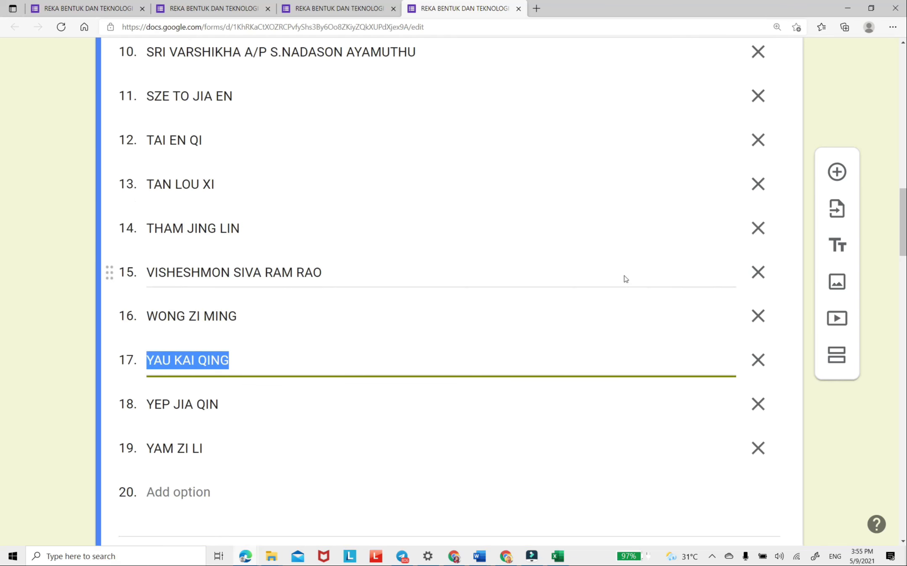
scroll(624, 276, "up", 12)
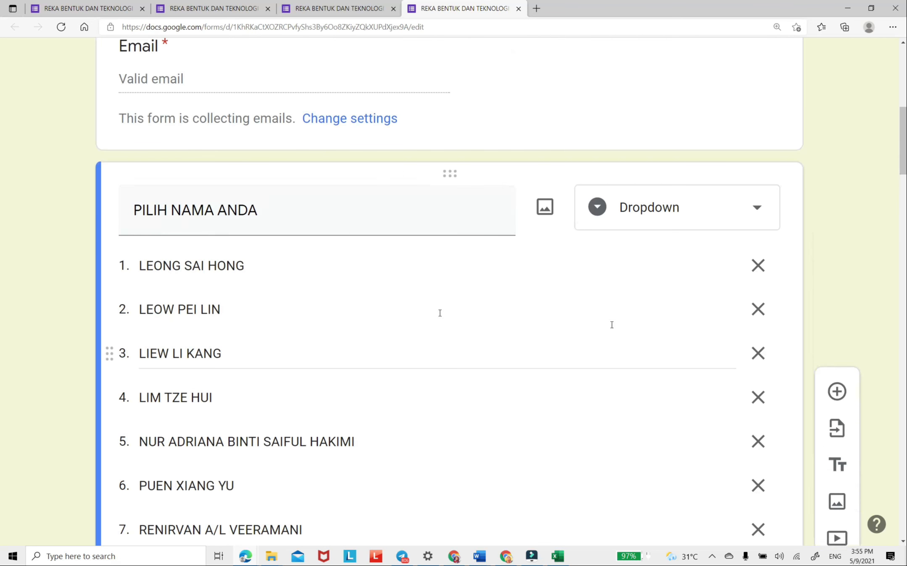
scroll(691, 313, "down", 9)
scroll(727, 315, "up", 6)
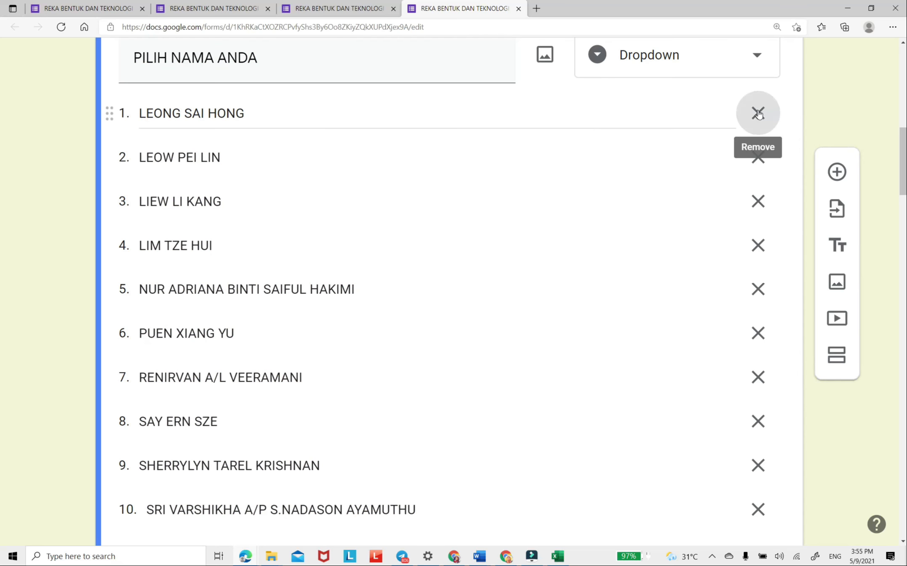
double_click(758, 114)
double_click(758, 114)
left_click(758, 114)
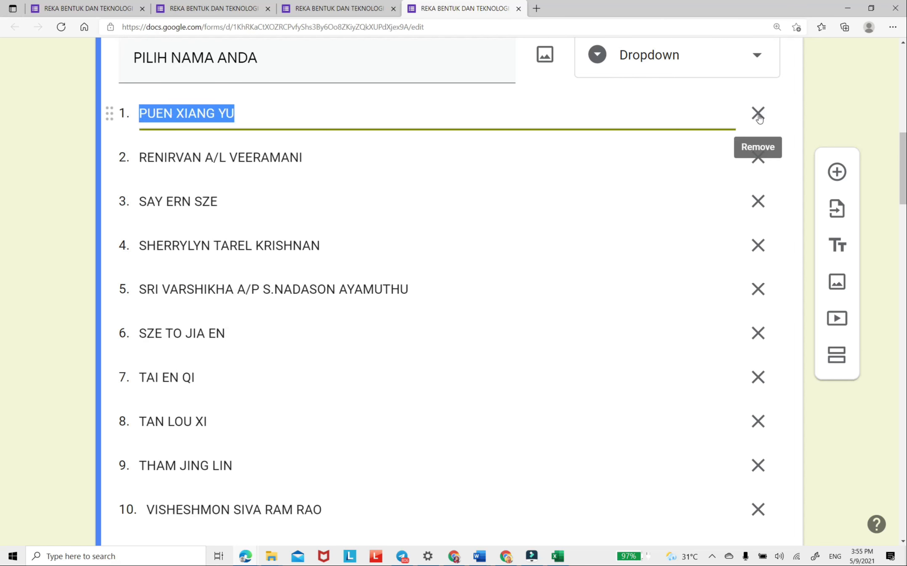
double_click(758, 114)
double_click(758, 115)
double_click(758, 115)
double_click(758, 114)
double_click(758, 114)
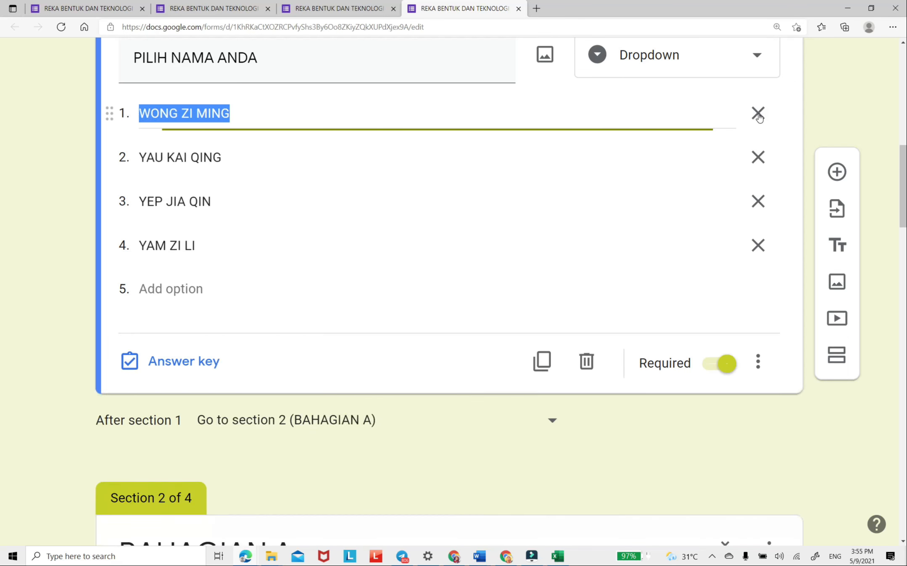
left_click(758, 115)
left_click(758, 115)
left_click(758, 114)
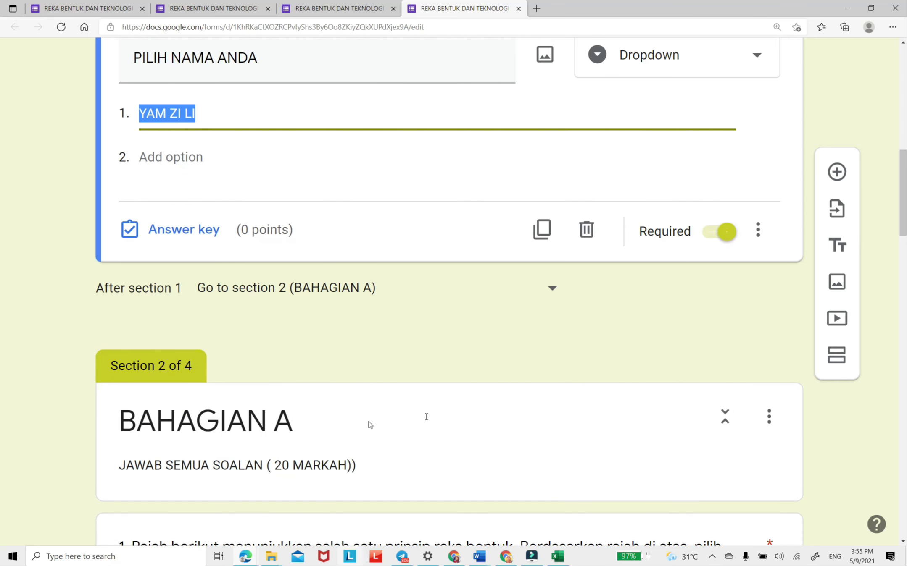
- Switch to the Excel workbook and copy the student names in C16:C32 of the 3 ARIS sheet
left_click(558, 558)
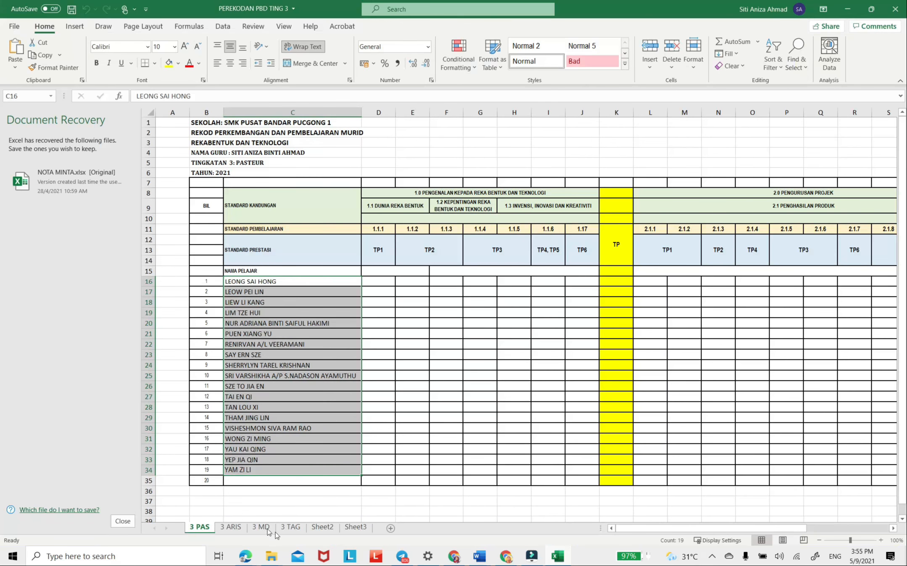
left_click(231, 528)
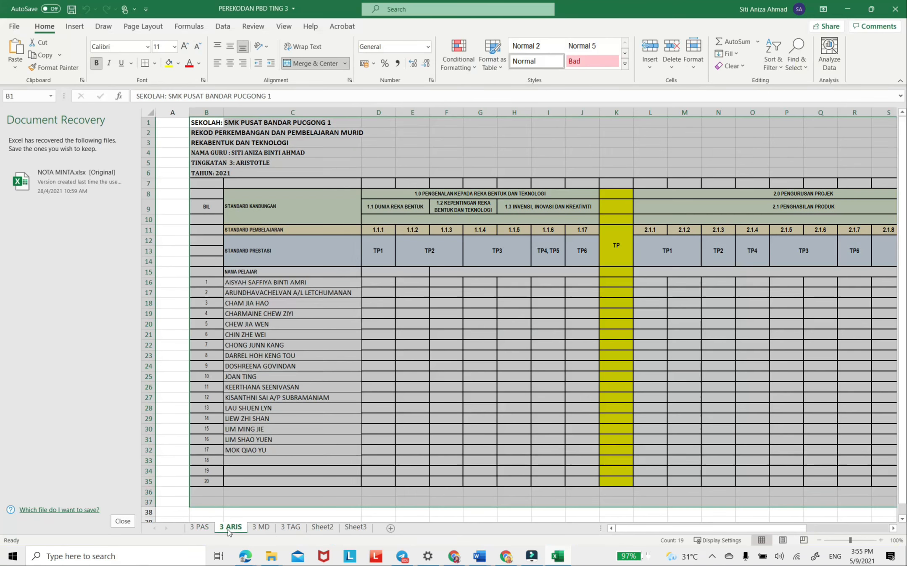
left_click_drag(329, 282, 320, 453)
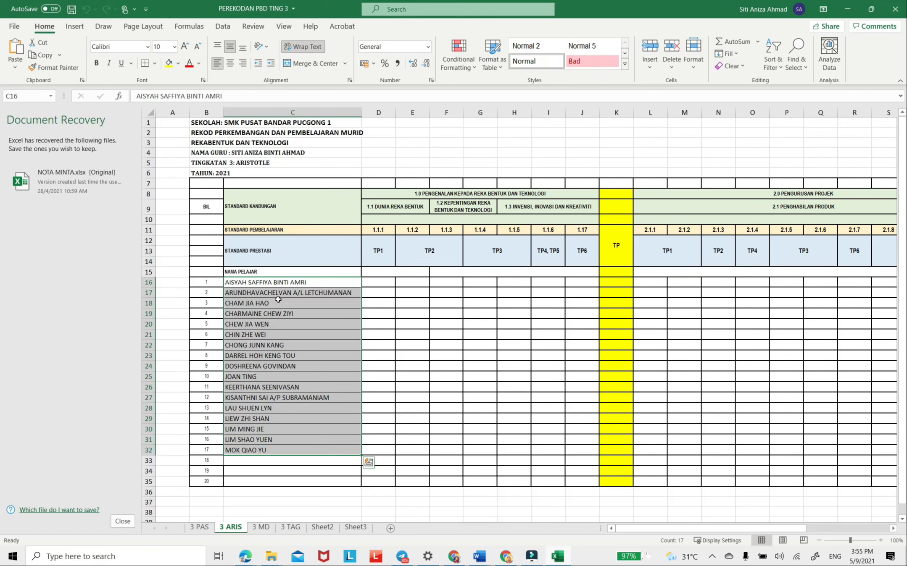
right_click(278, 301)
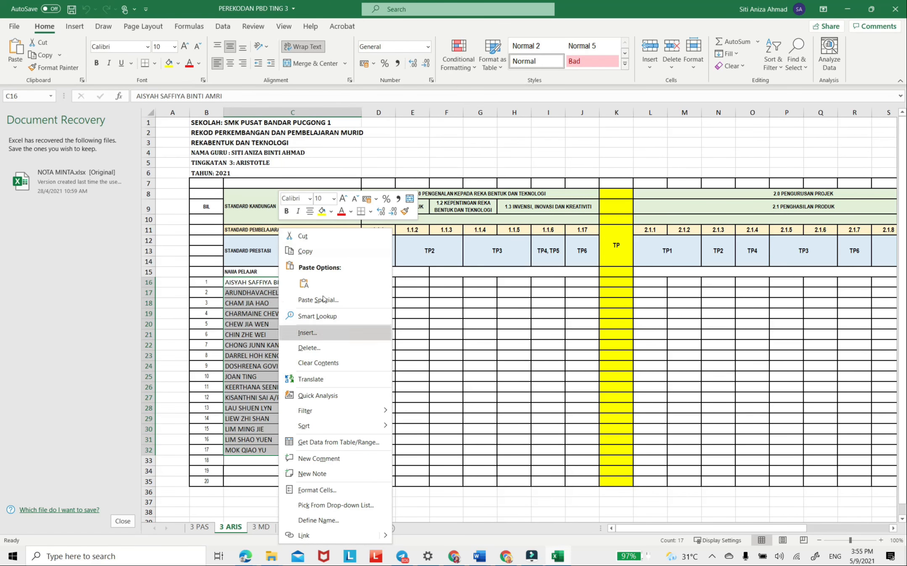
left_click(320, 252)
- Return to the copied form in the browser and paste the copied class list over the remaining PILIH NAMA ANDA option
key("alt+Tab")
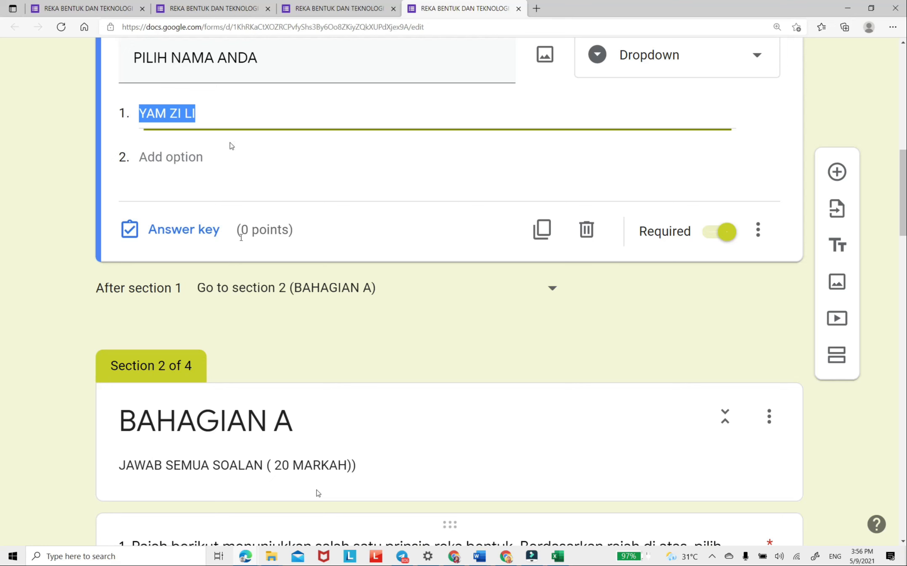
right_click(226, 113)
left_click(266, 179)
scroll(401, 341, "up", 5)
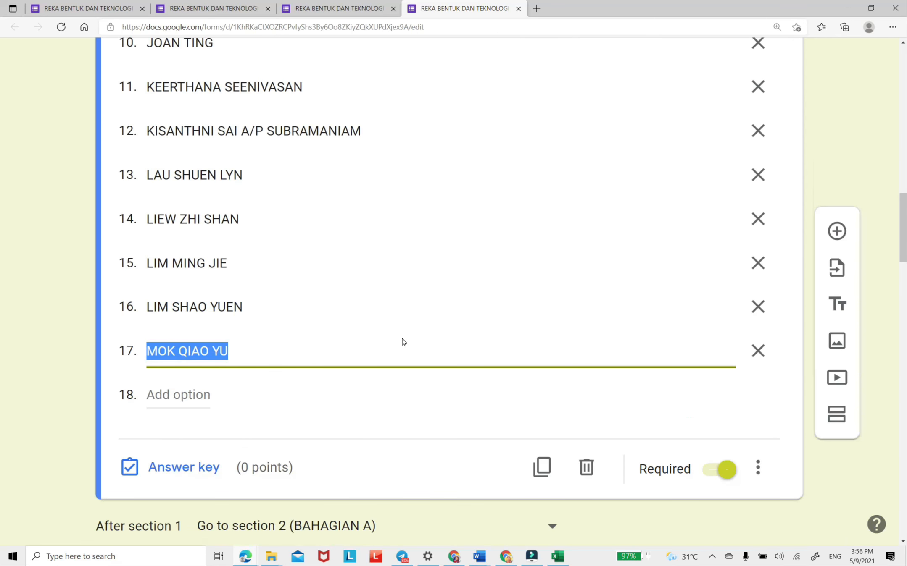
scroll(403, 339, "up", 15)
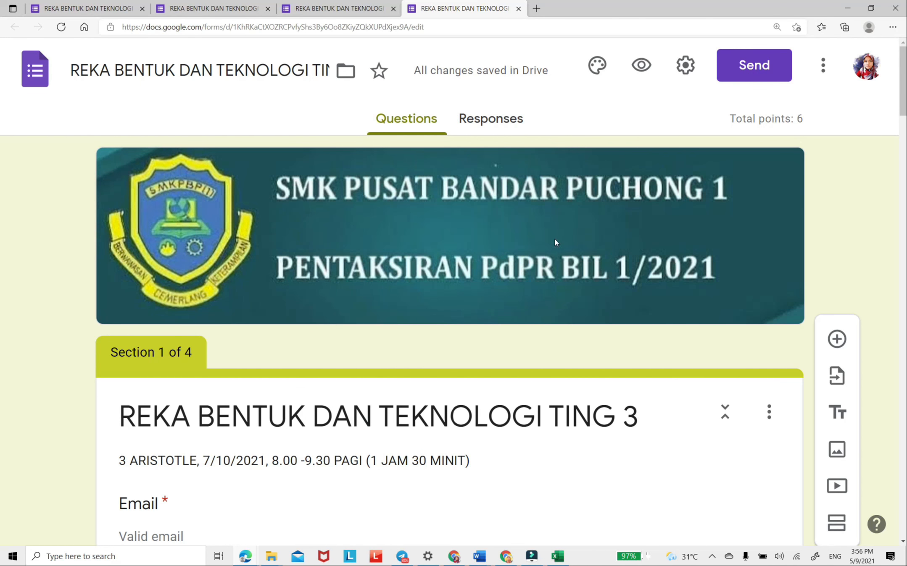
scroll(555, 242, "down", 7)
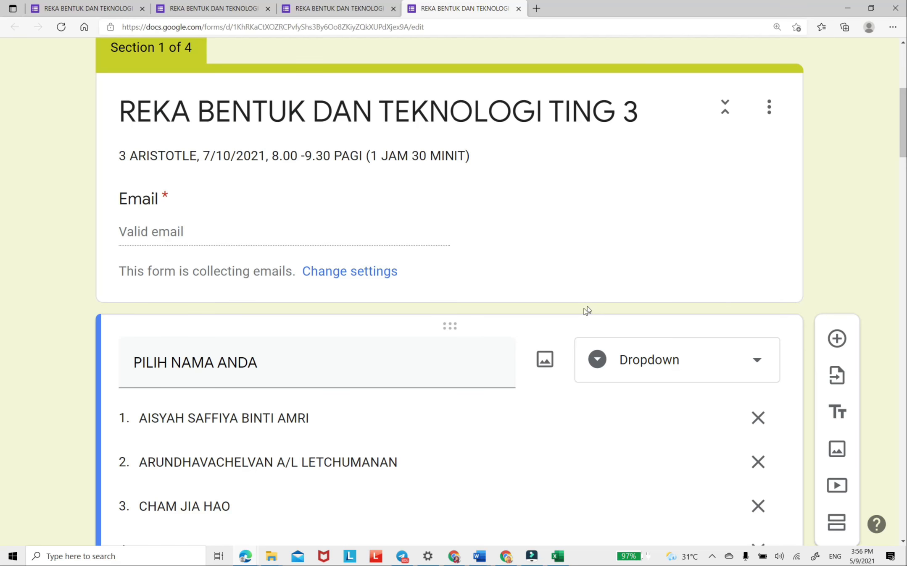
scroll(592, 299, "up", 6)
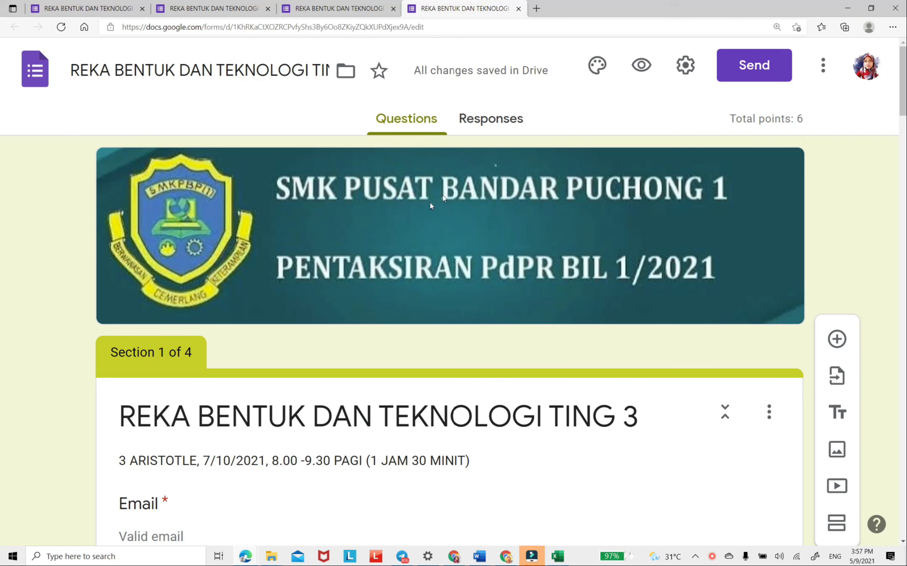
- Shorten the 3 ARISTOTLE form's share link and copy it to the clipboard
left_click(824, 66)
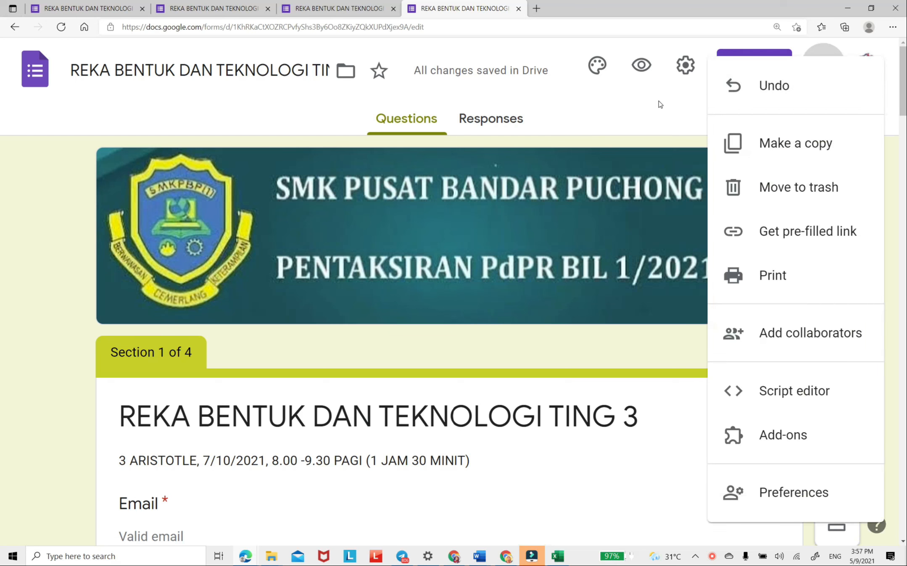
left_click(634, 211)
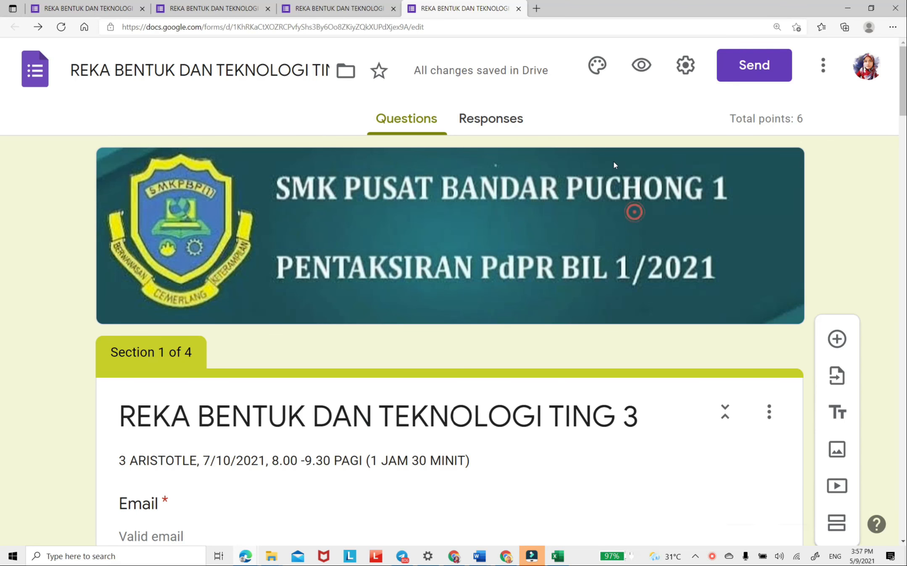
left_click(762, 70)
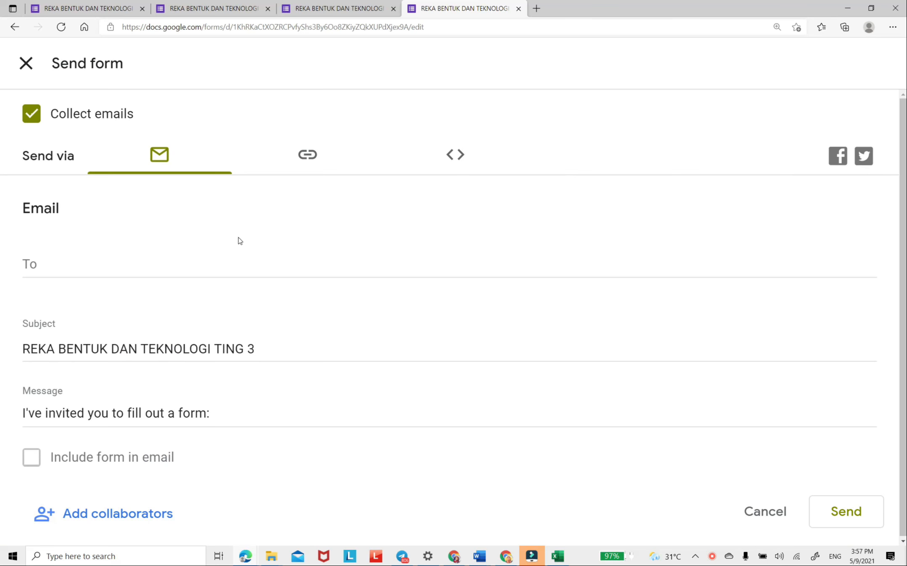
left_click(309, 156)
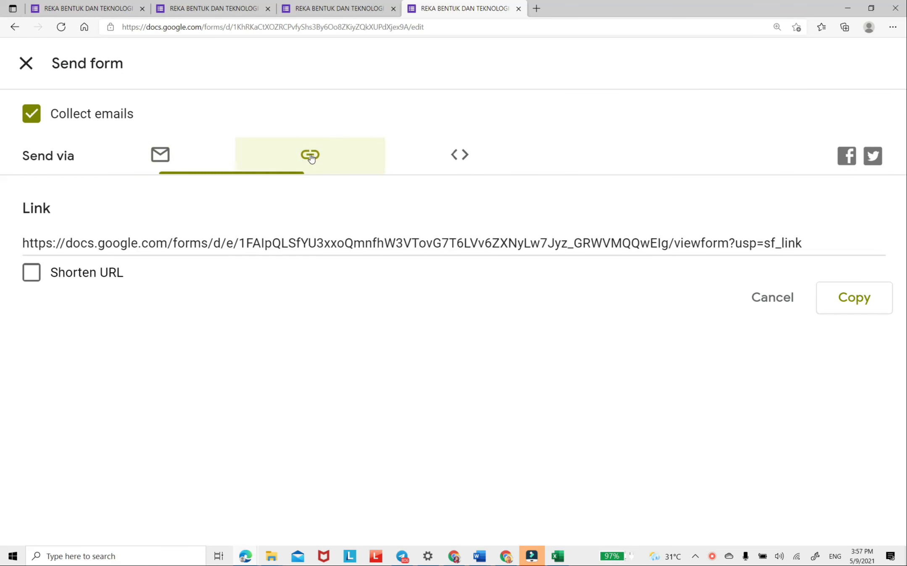
left_click(30, 276)
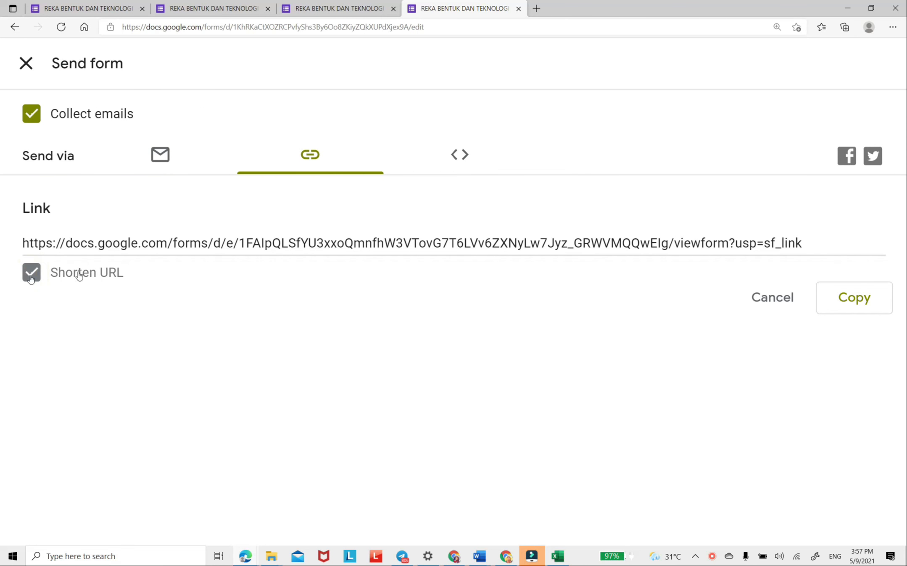
left_click(856, 300)
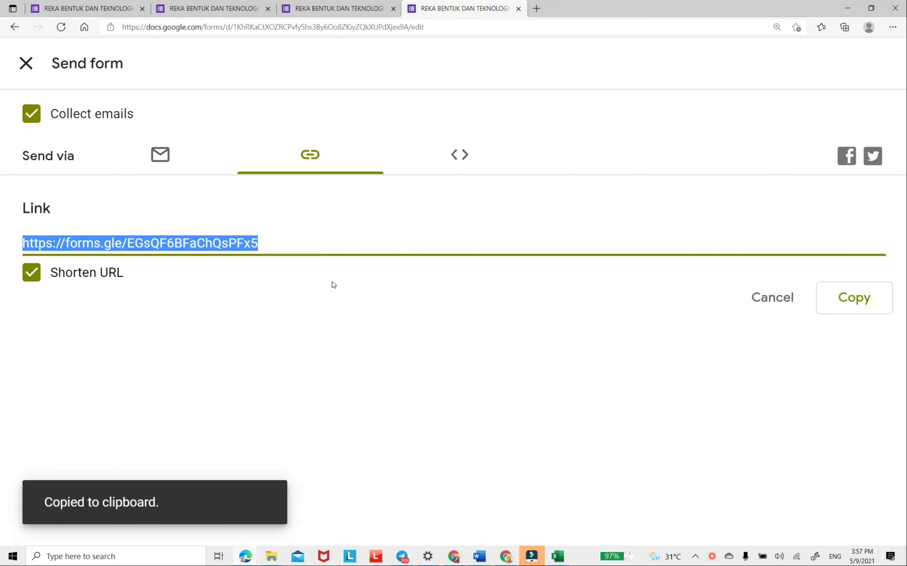
- Switch to the 3 PASTEUR form's responses and stop it from accepting responses
left_click(343, 6)
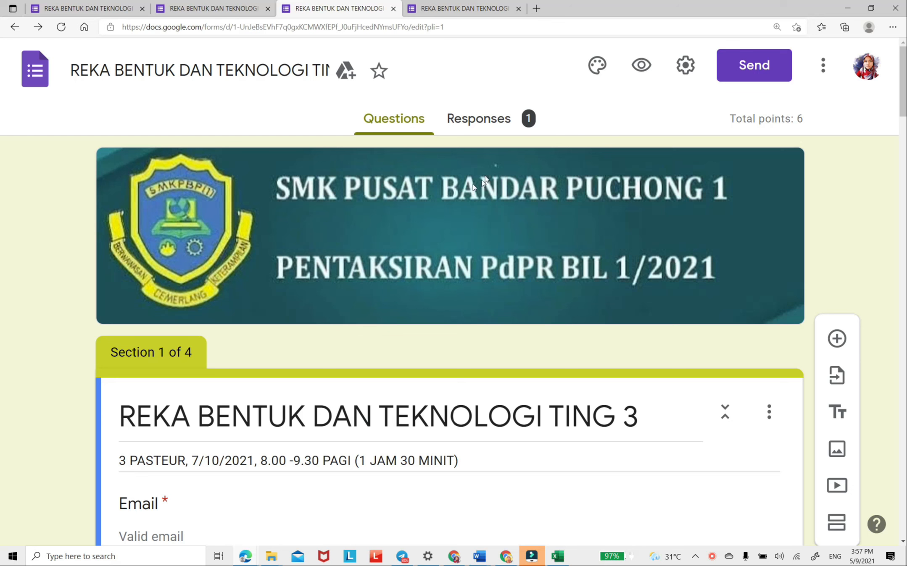
left_click(481, 123)
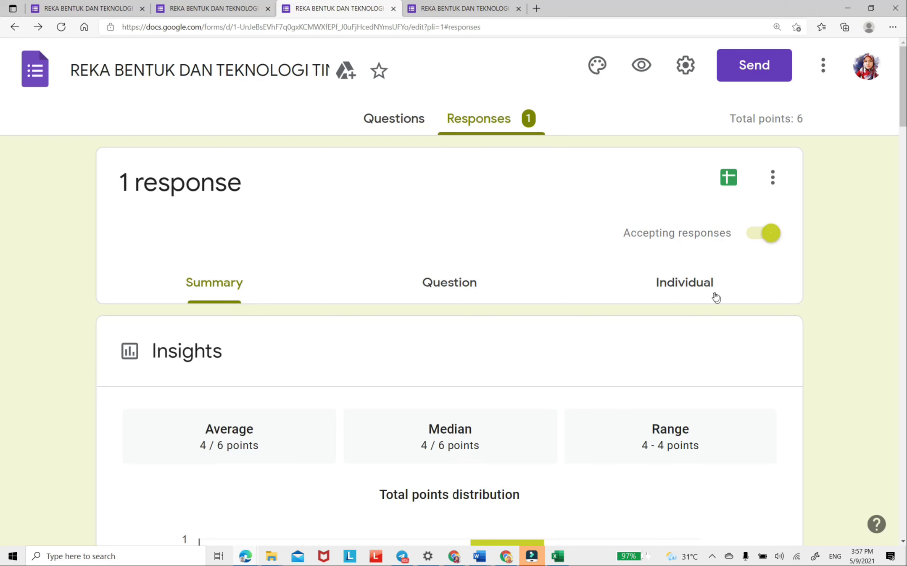
left_click(751, 235)
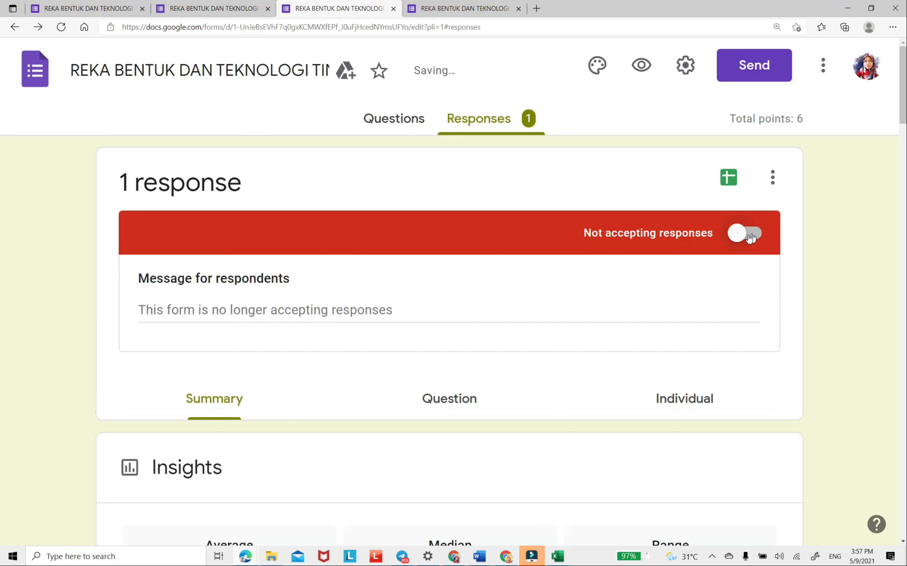